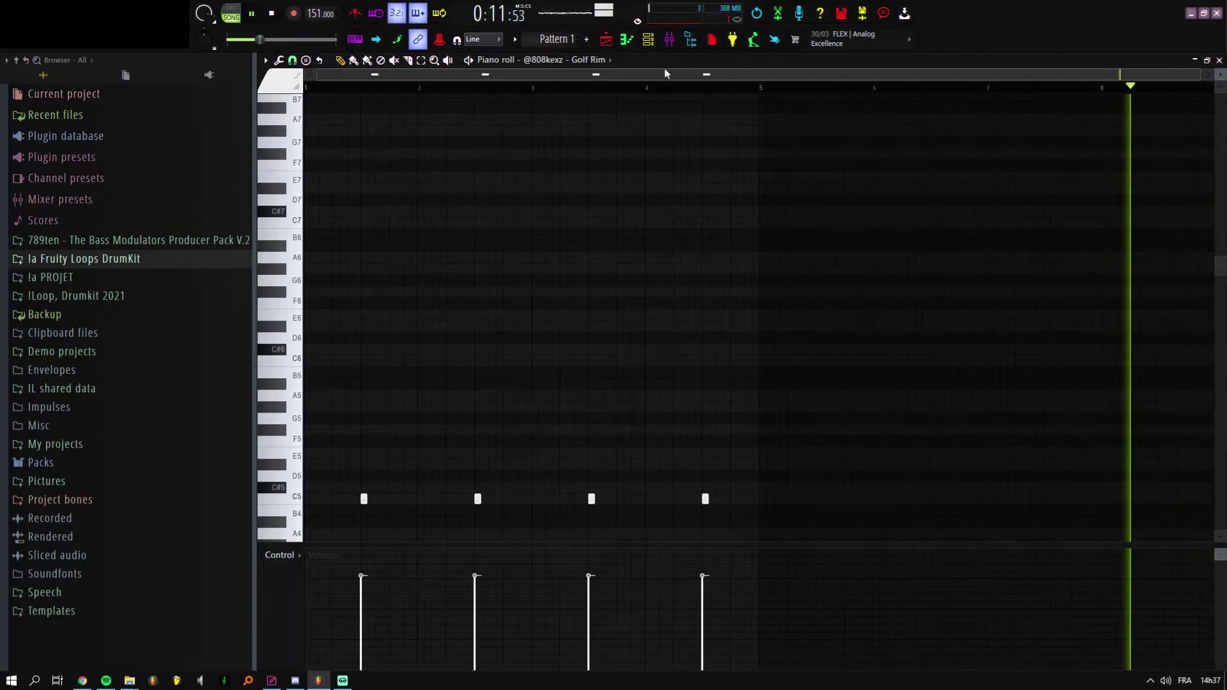
Step: Duplicate the four Golf Rim notes after bar 4 so the rim pattern fills eight bars
left_click_drag(761, 90, 309, 90)
key("ctrl+b")
key("ctrl+a")
scroll(585, 289, "down", 3)
Step: Load the MASTER LOW mixer track state onto the Master track
left_click(651, 40)
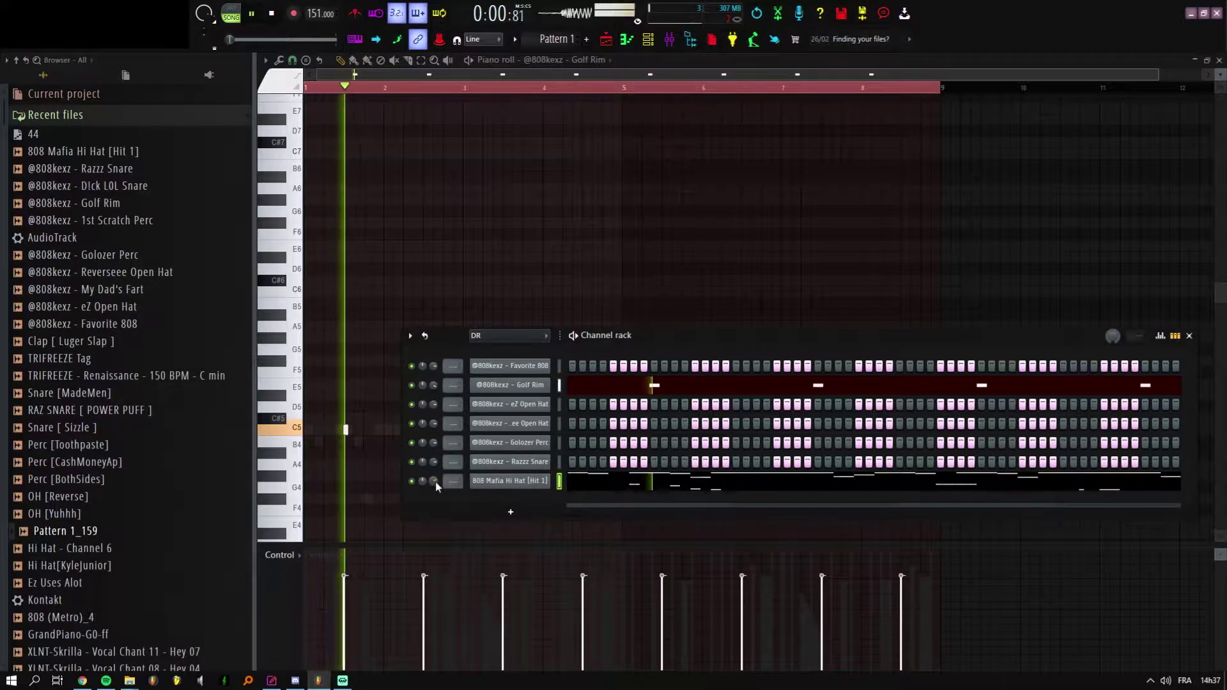
left_click(669, 39)
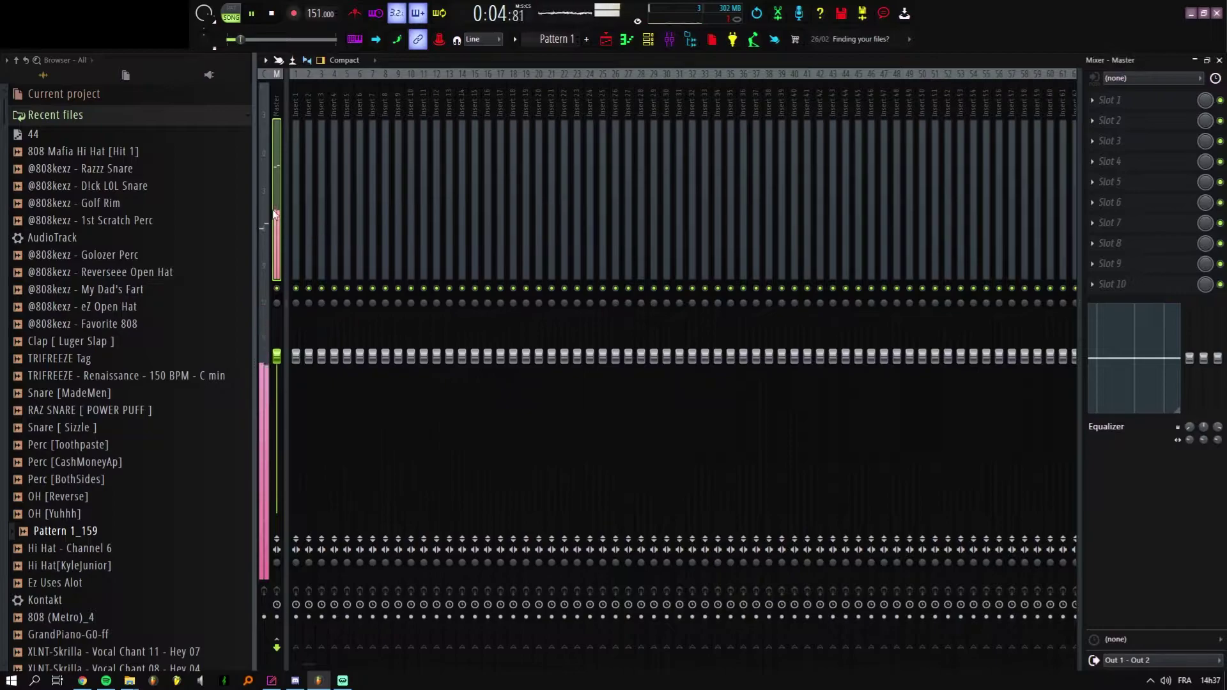
right_click(275, 213)
mouse_move(326, 139)
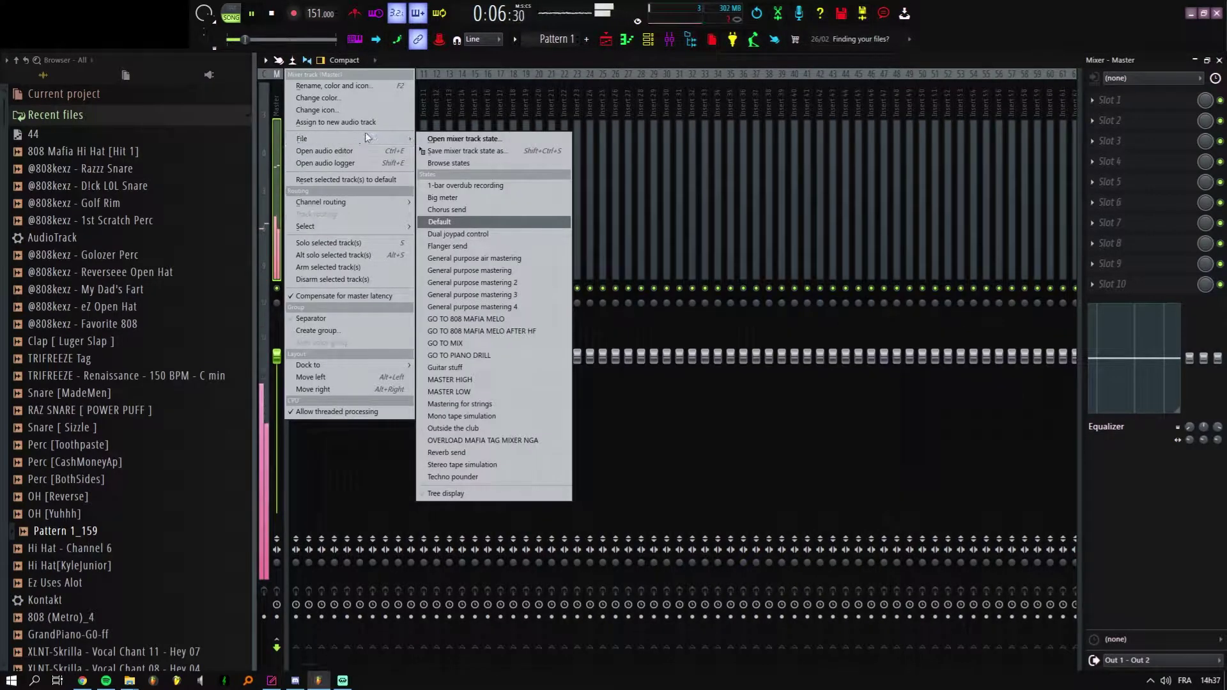
left_click(466, 392)
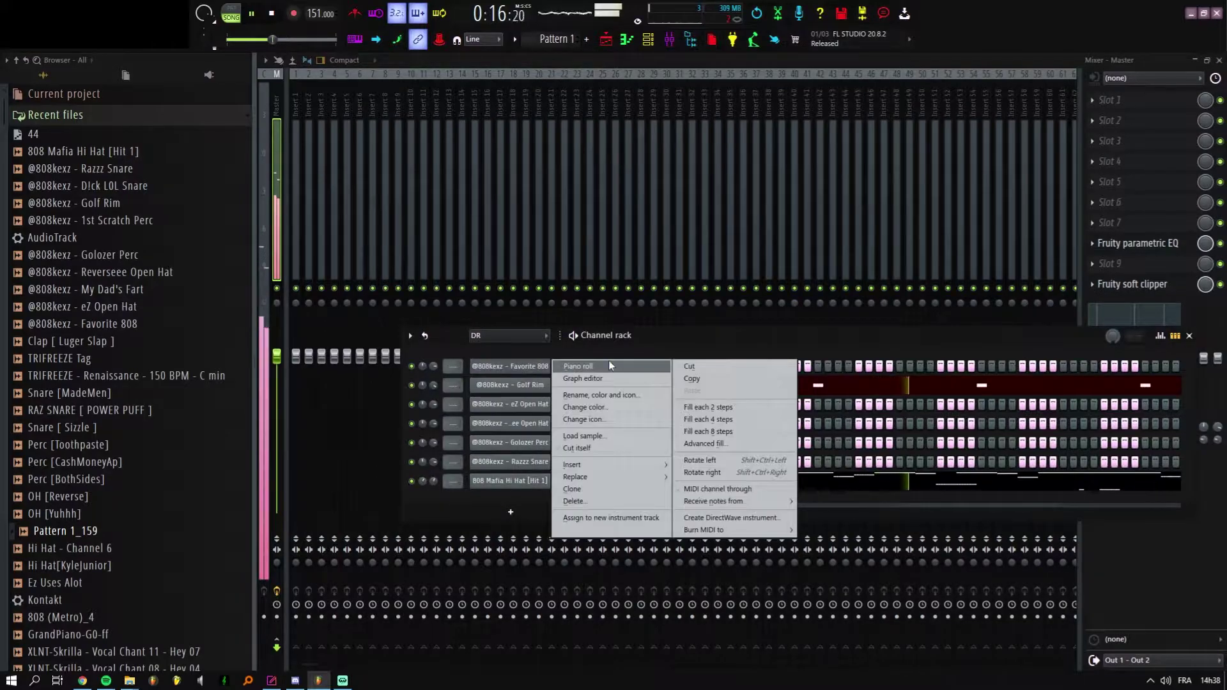
Step: Start the Favorite 808 part with a C#7 note in its piano roll and check the channel's sampler settings
left_click(609, 365)
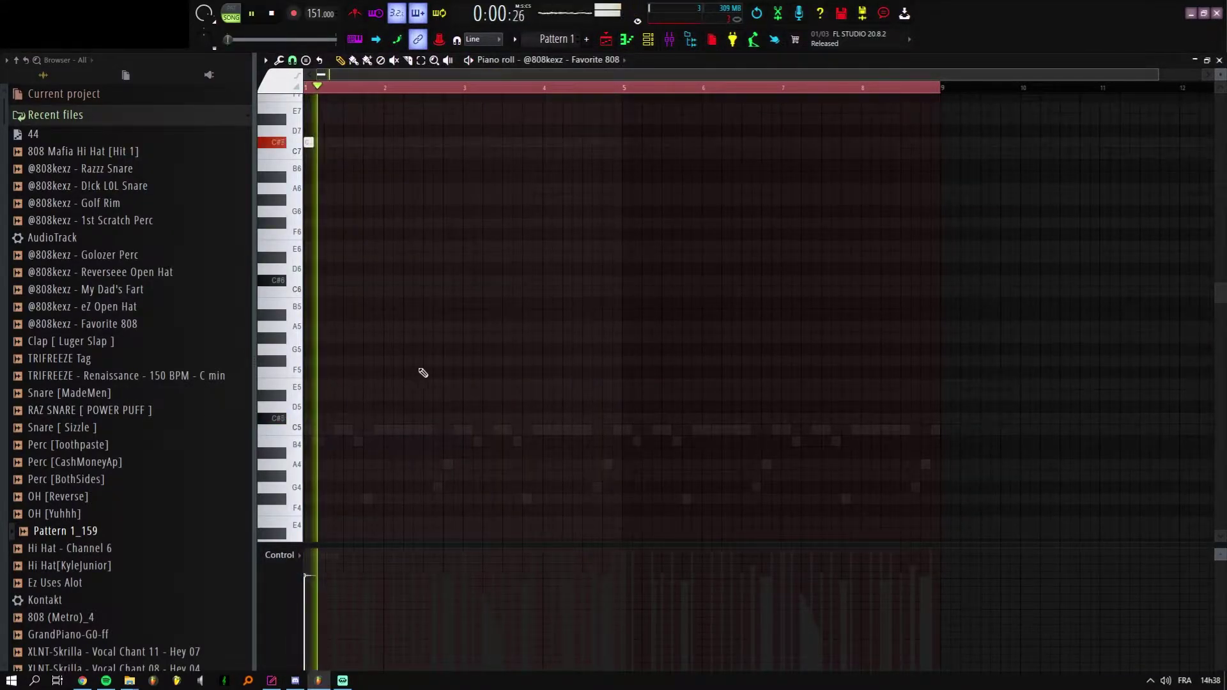
key("F6")
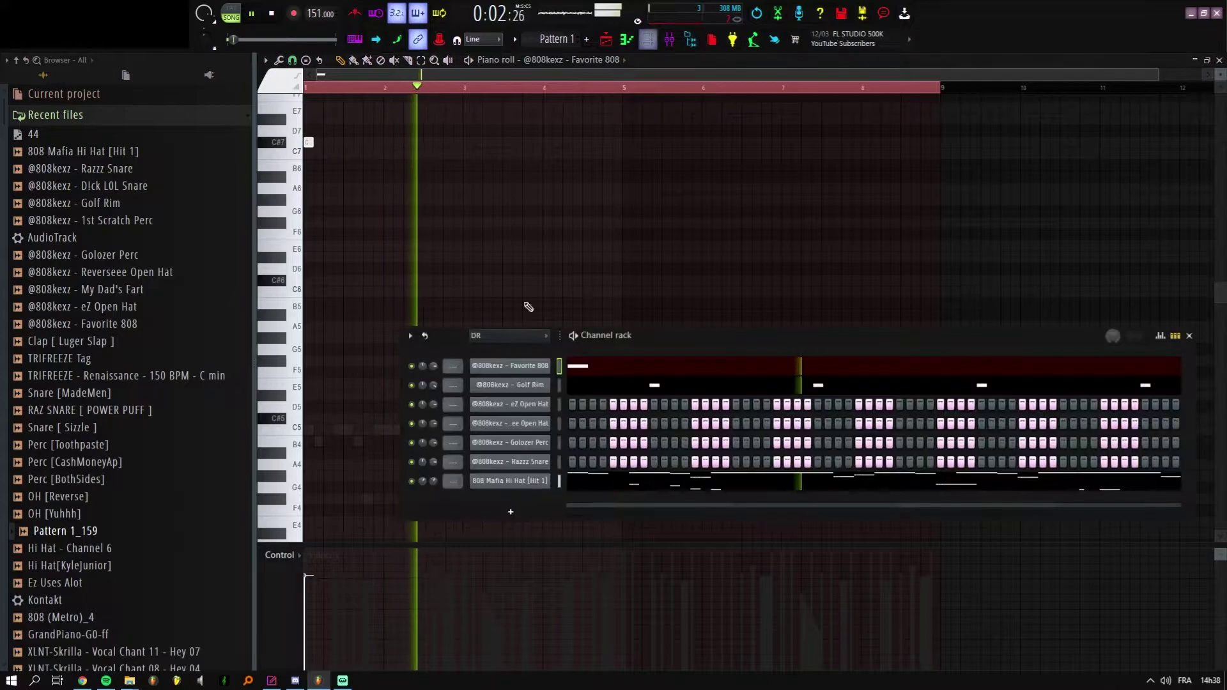
left_click(522, 368)
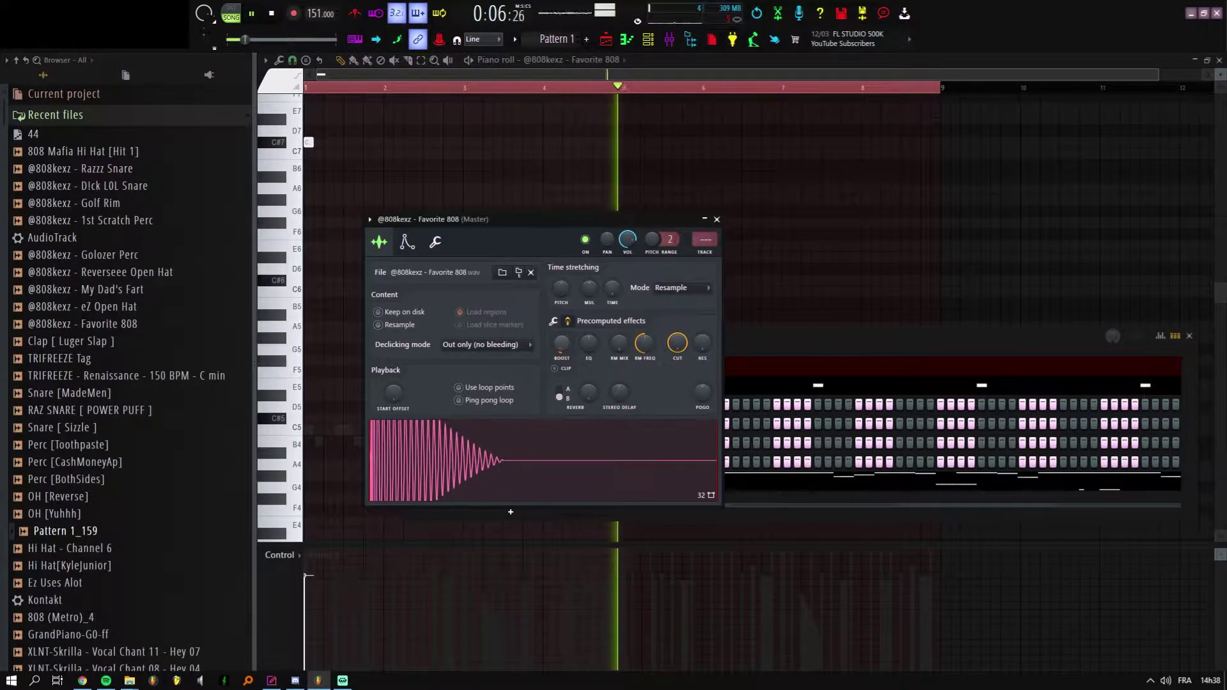
key("F7")
Step: Draw short C#7 hits for the Favorite 808 through bars 1 and 2 and on the start of bar 3
scroll(378, 125, "down", 3)
scroll(343, 133, "up", 4)
scroll(339, 140, "up", 3)
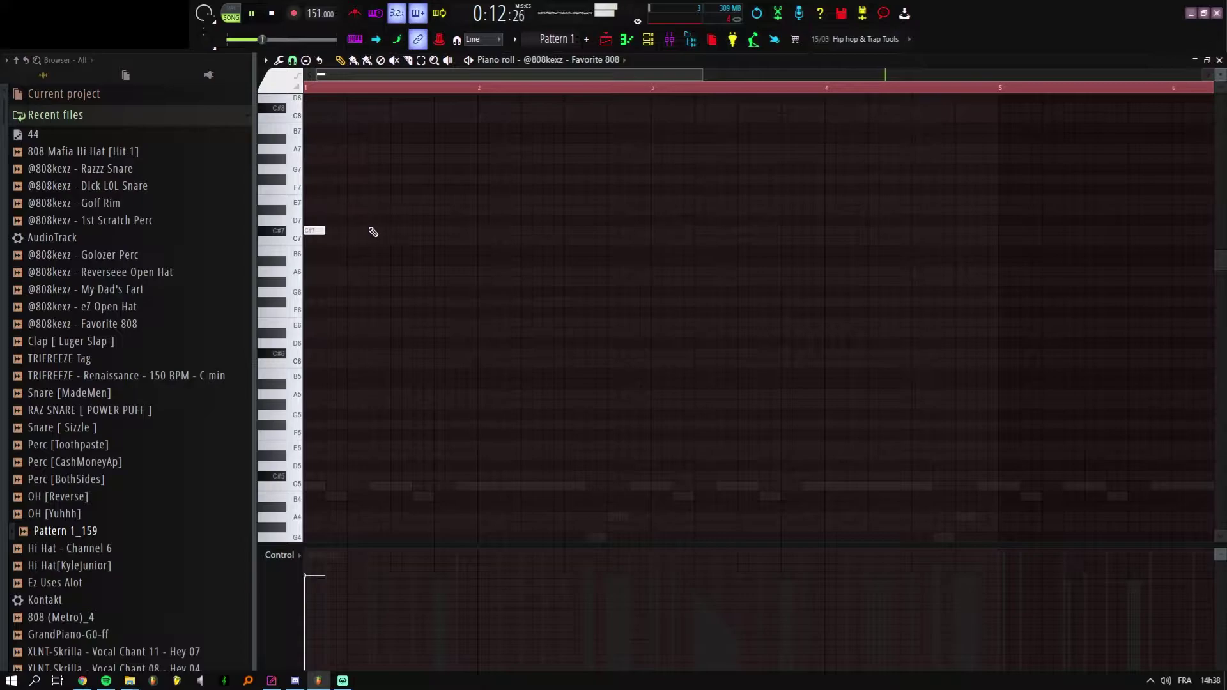
left_click(375, 232)
left_click(440, 232)
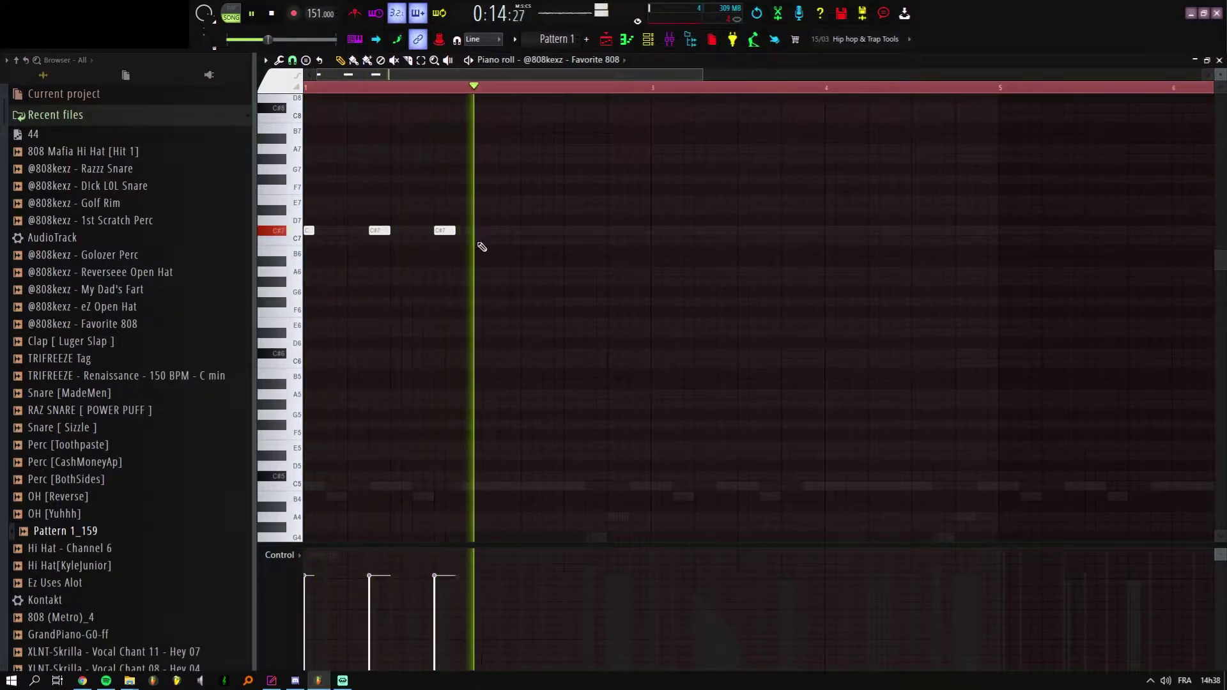
left_click(569, 231)
left_click(612, 231)
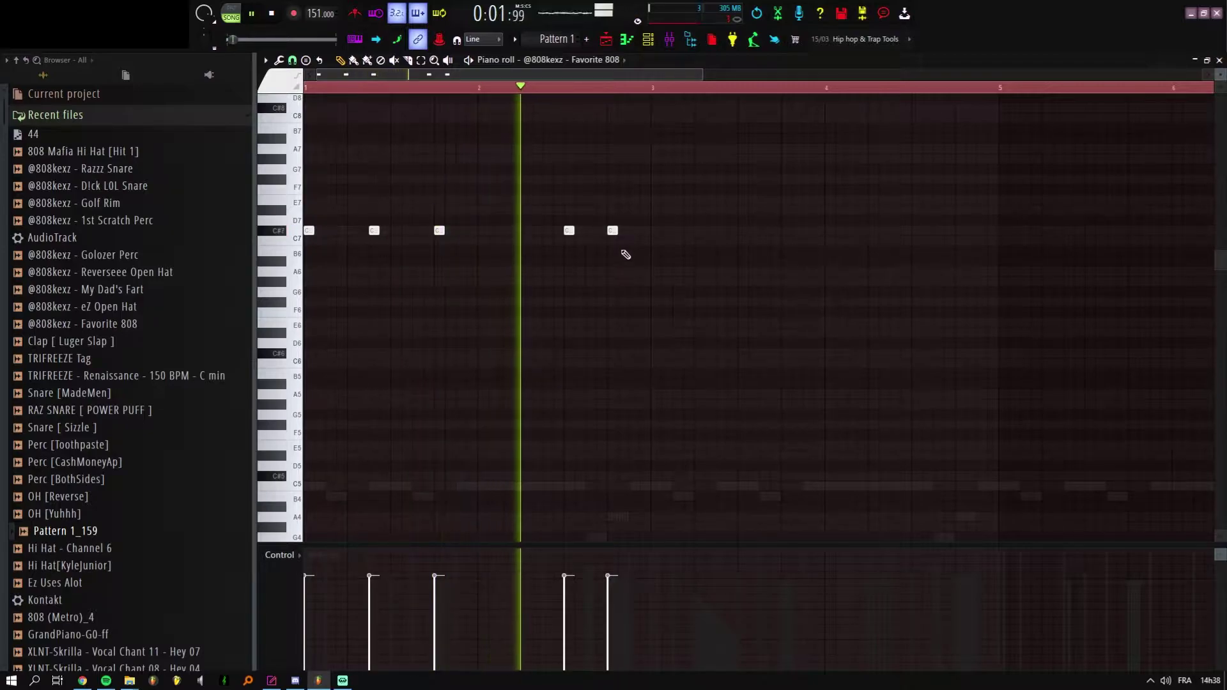
left_click(656, 231)
Step: Add a C#7 hit just before bar 3 and lower the velocities of it and the hit preceding it
left_click(610, 605)
left_click(634, 230)
left_click(631, 618)
left_click(631, 628)
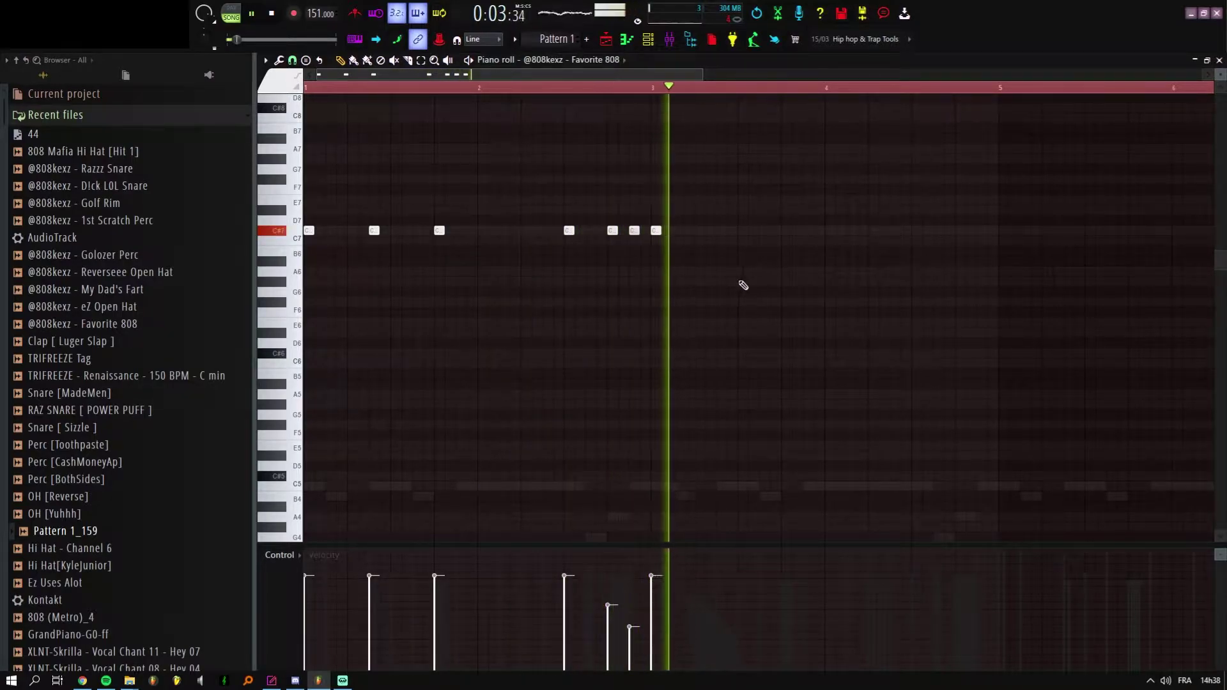
Step: Try two extra C#7 hits in bar 3, audition the loop, and delete them
left_click(729, 231)
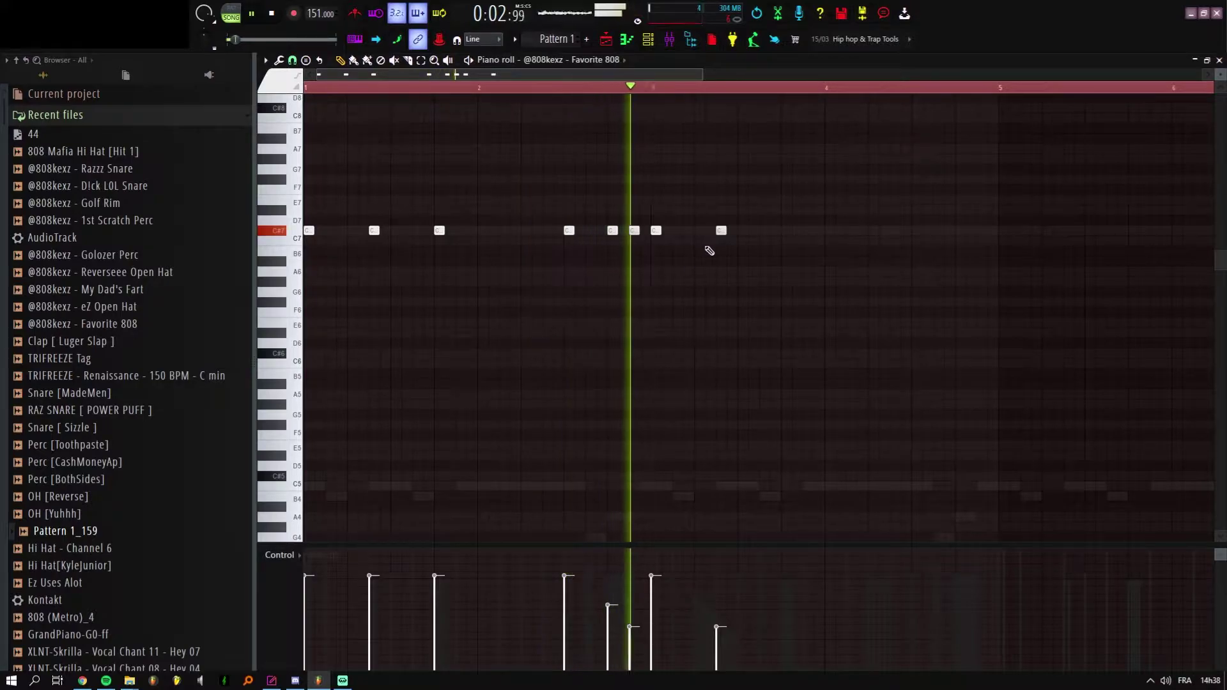
left_click(808, 231)
key("space")
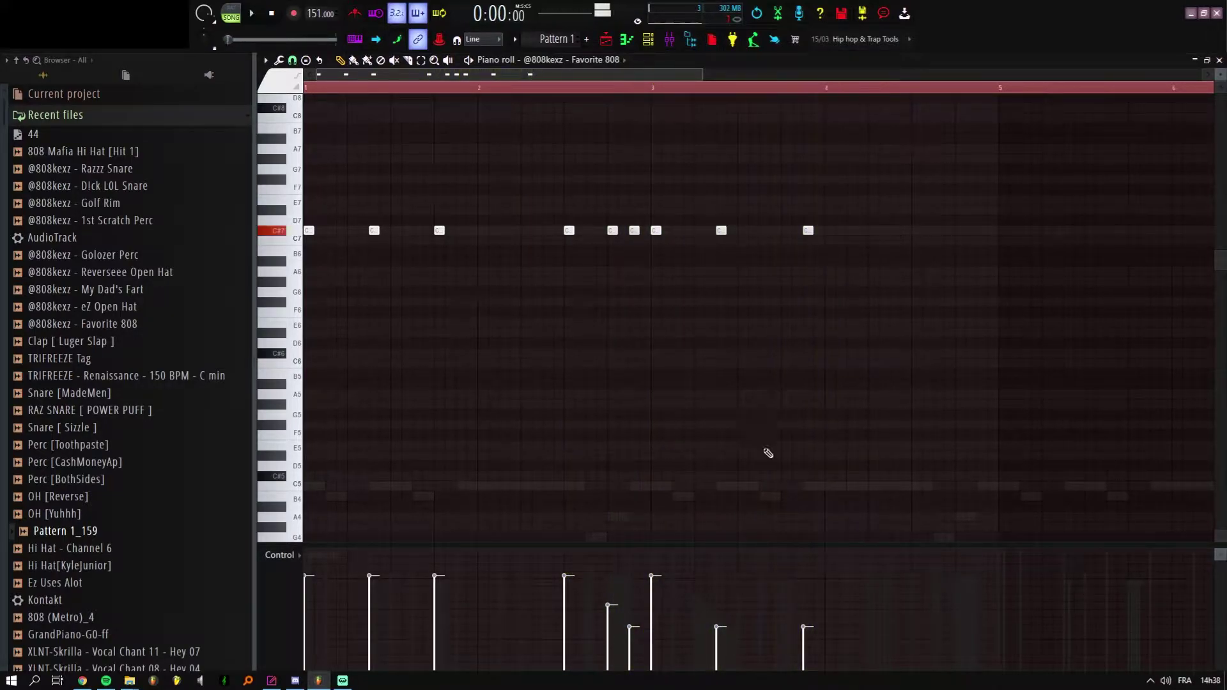
key("space")
right_click(829, 231)
right_click(765, 230)
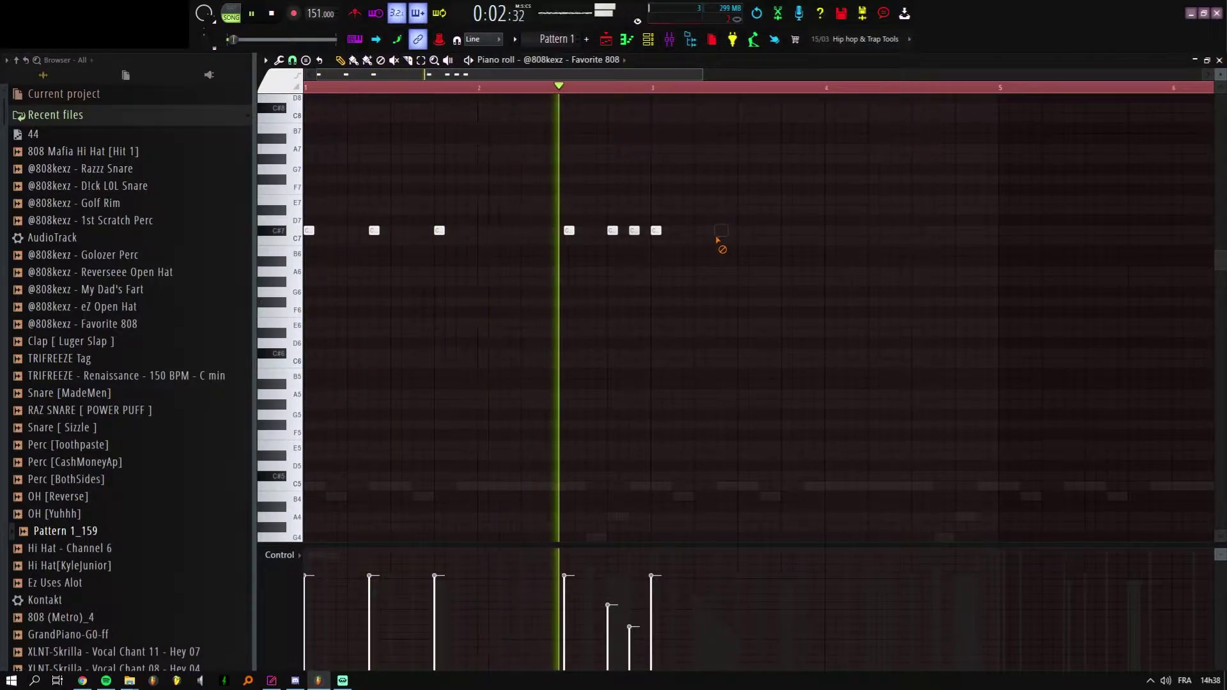
Step: Place two C#7 hits in the second half of bar 3 and transpose the whole 808 line down to C#5
left_click(785, 230)
scroll(499, 277, "down", 2)
key("space")
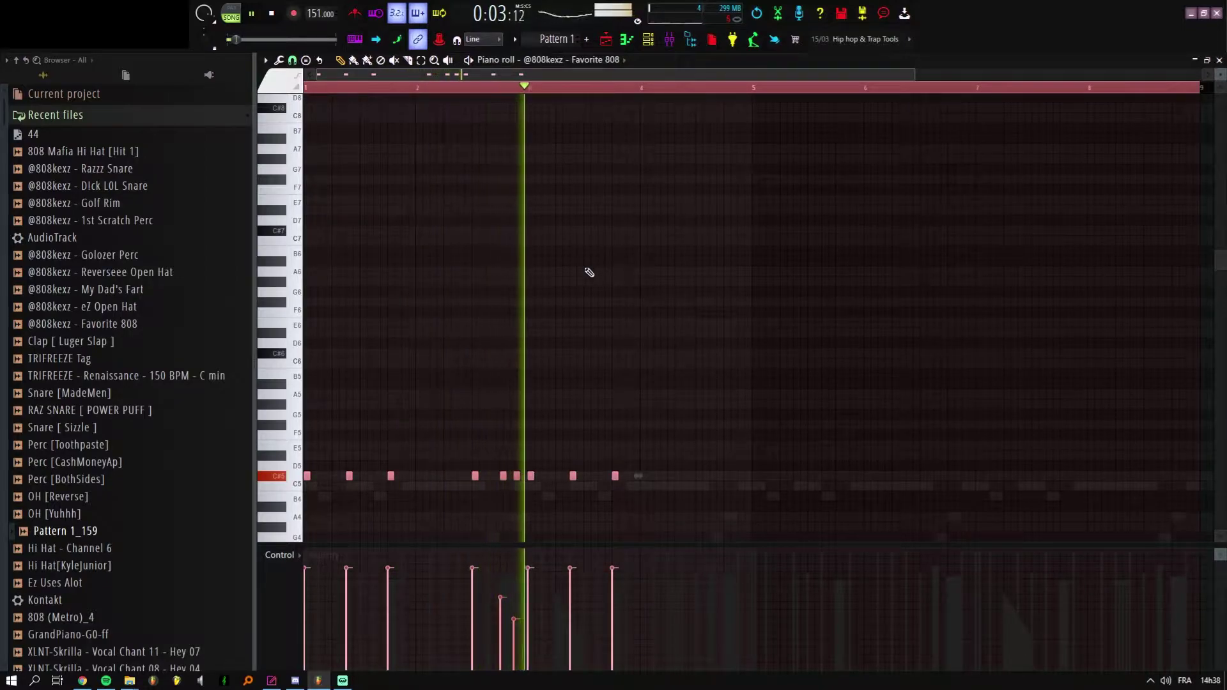
Step: Draw a C#5 note near the end of bar 4 and split it into four short hits with the arpeggiator
scroll(716, 460, "up", 2)
key("space")
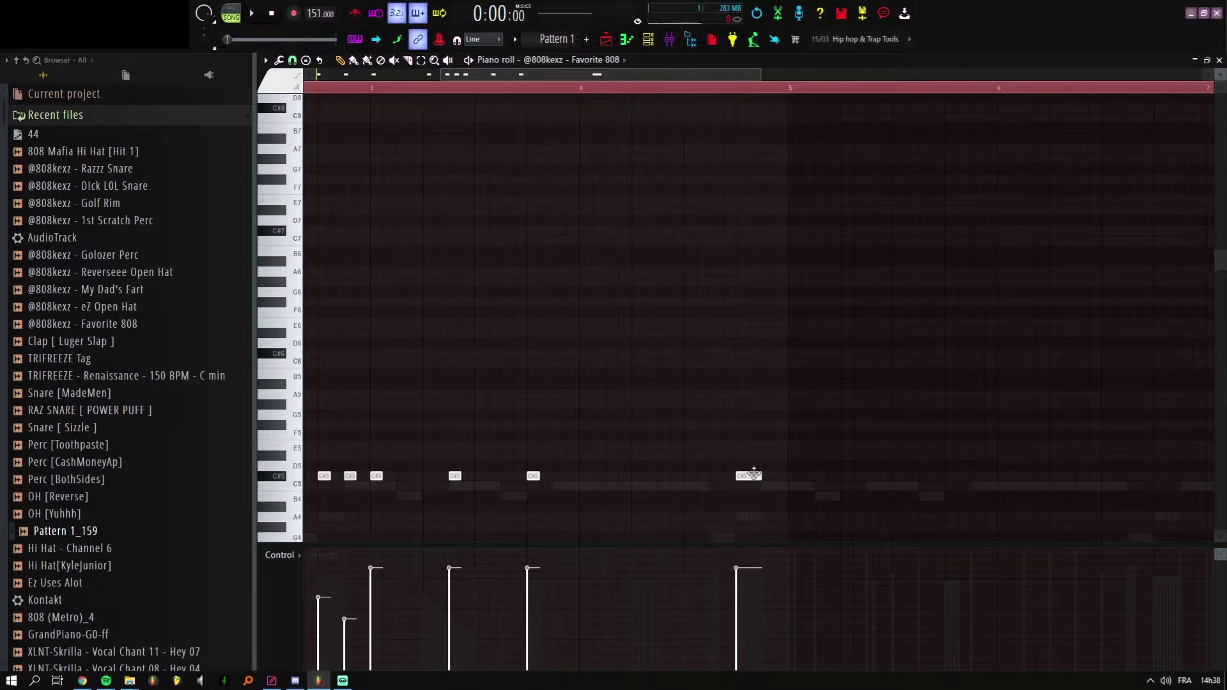
key("alt+a")
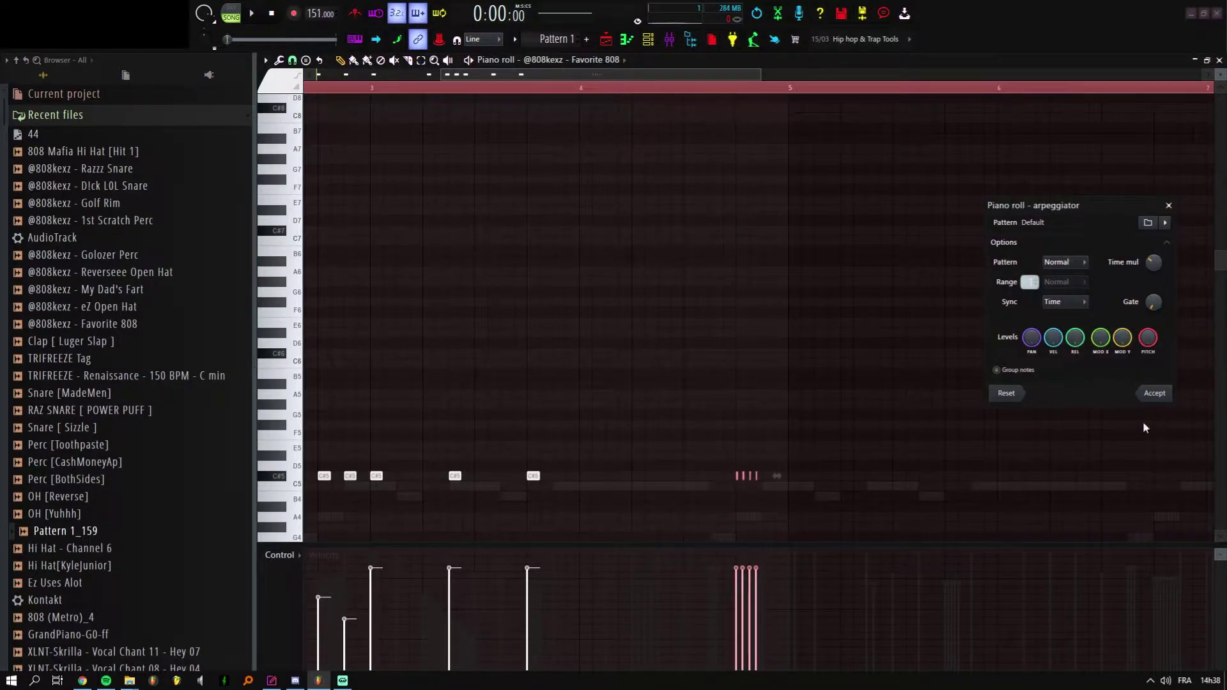
left_click(1154, 393)
scroll(771, 479, "up", 2)
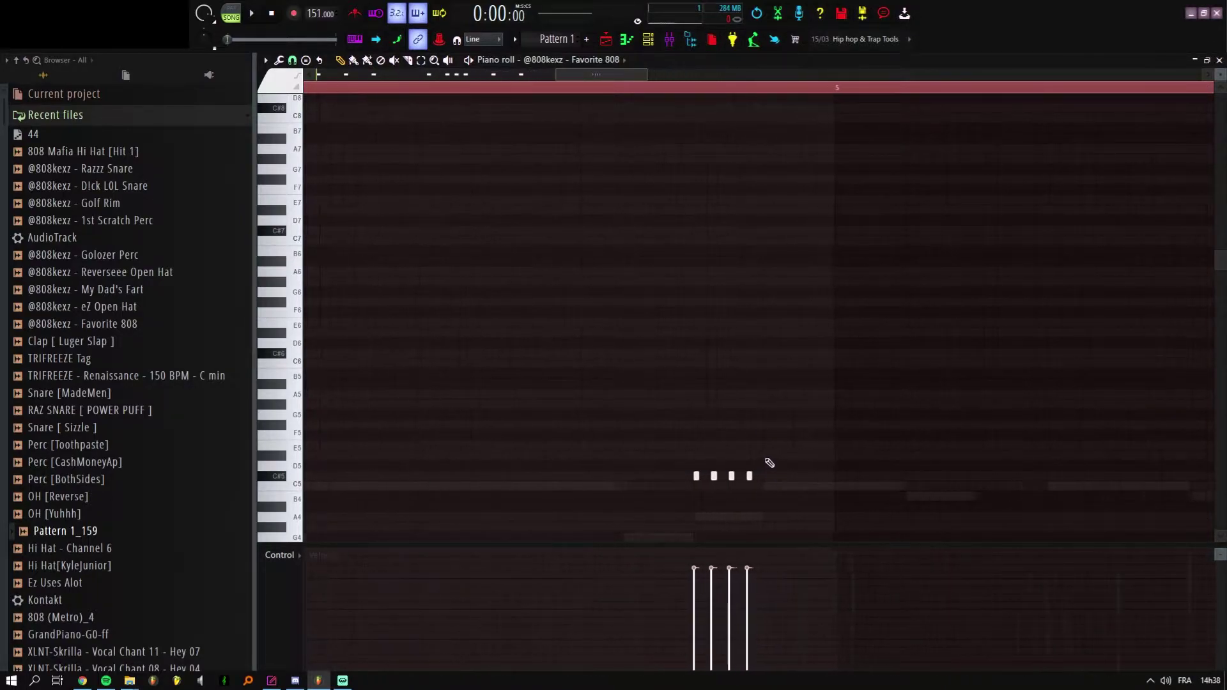
Step: Add two longer C#5 notes after the four-hit roll, trimming the last one to end at bar 5
left_click(770, 476)
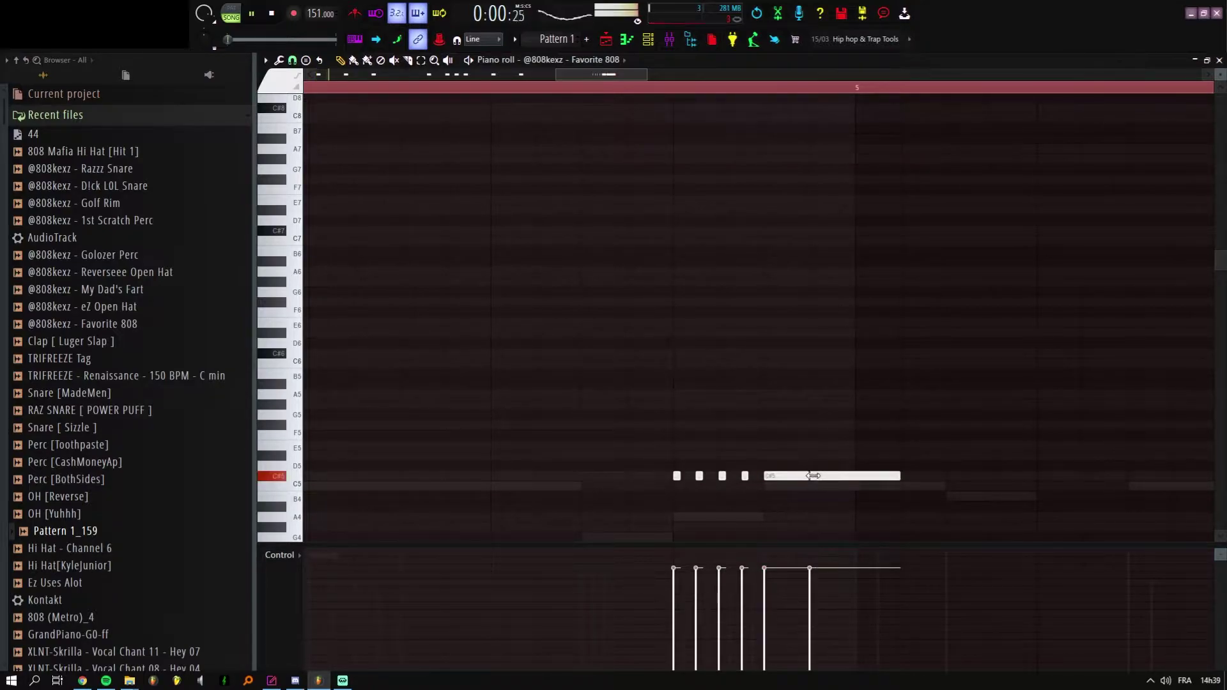
left_click_drag(899, 476, 855, 479)
scroll(856, 496, "up", 4)
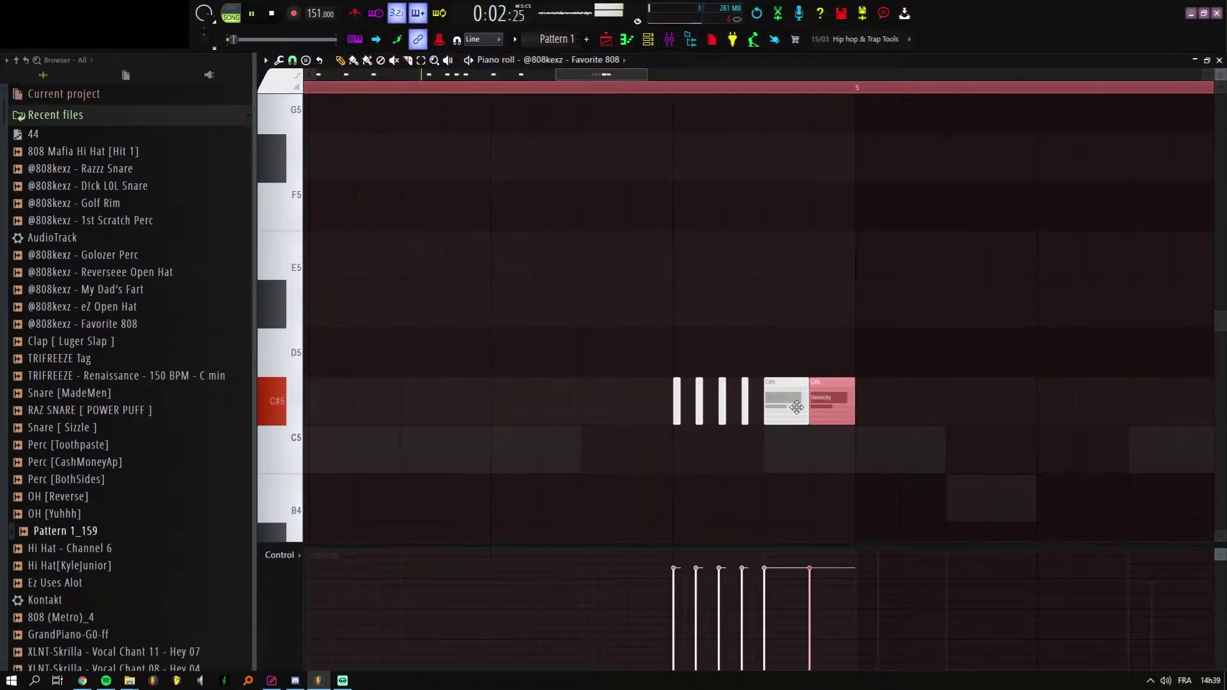
scroll(807, 413, "down", 6)
scroll(781, 290, "down", 4)
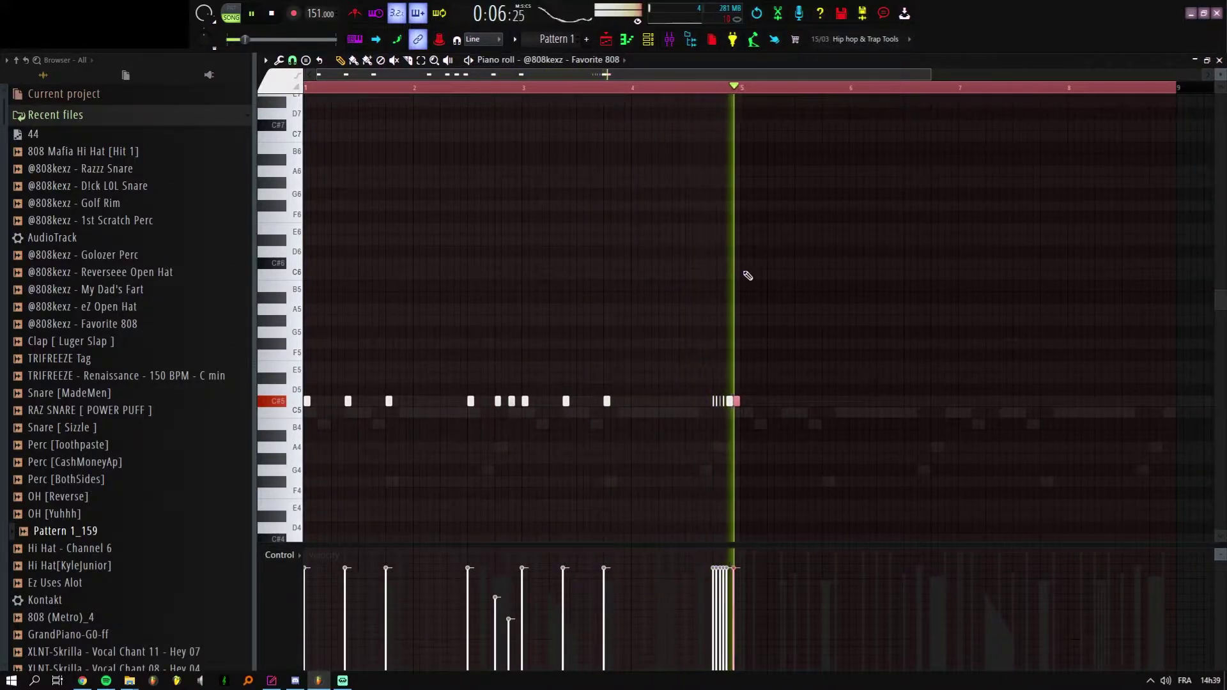
Step: Set the Favorite 808 channel to cut itself and return to its piano roll
key("space")
key("F6")
right_click(499, 371)
left_click(591, 448)
scroll(721, 257, "up", 4)
key("F6")
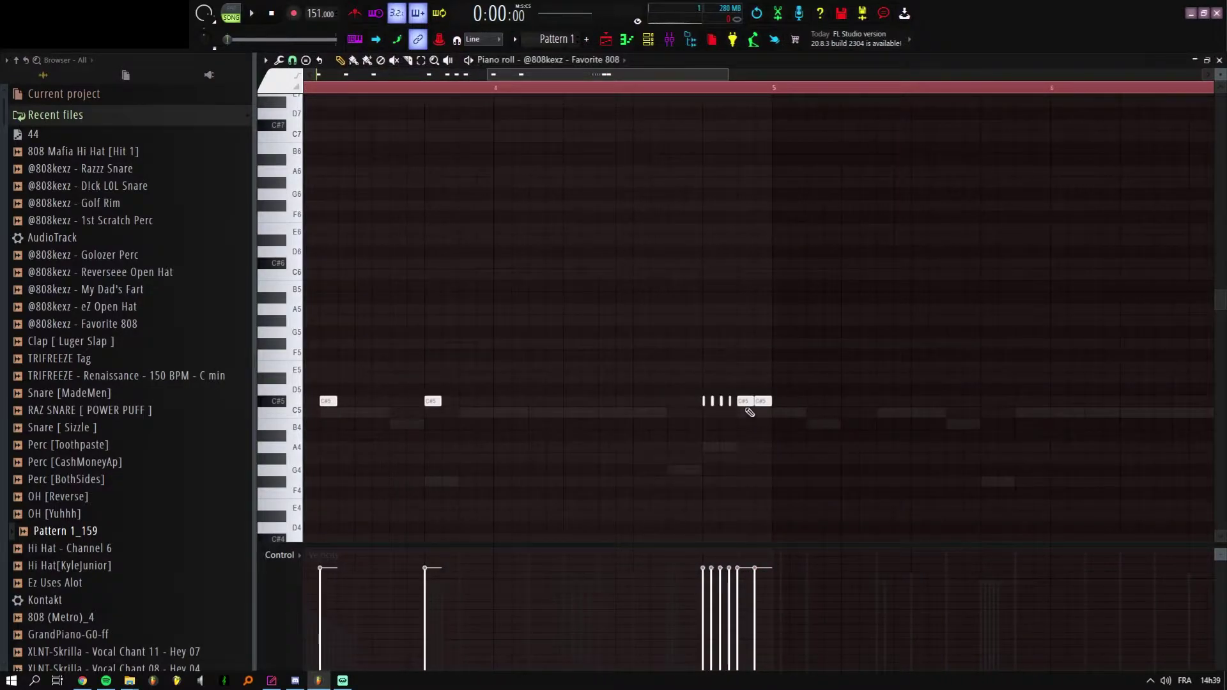
Step: Try moving the four-hit roll earlier in bar 4 and following it with three evenly spaced C#5 notes up to bar 5
left_click_drag(630, 266, 870, 492)
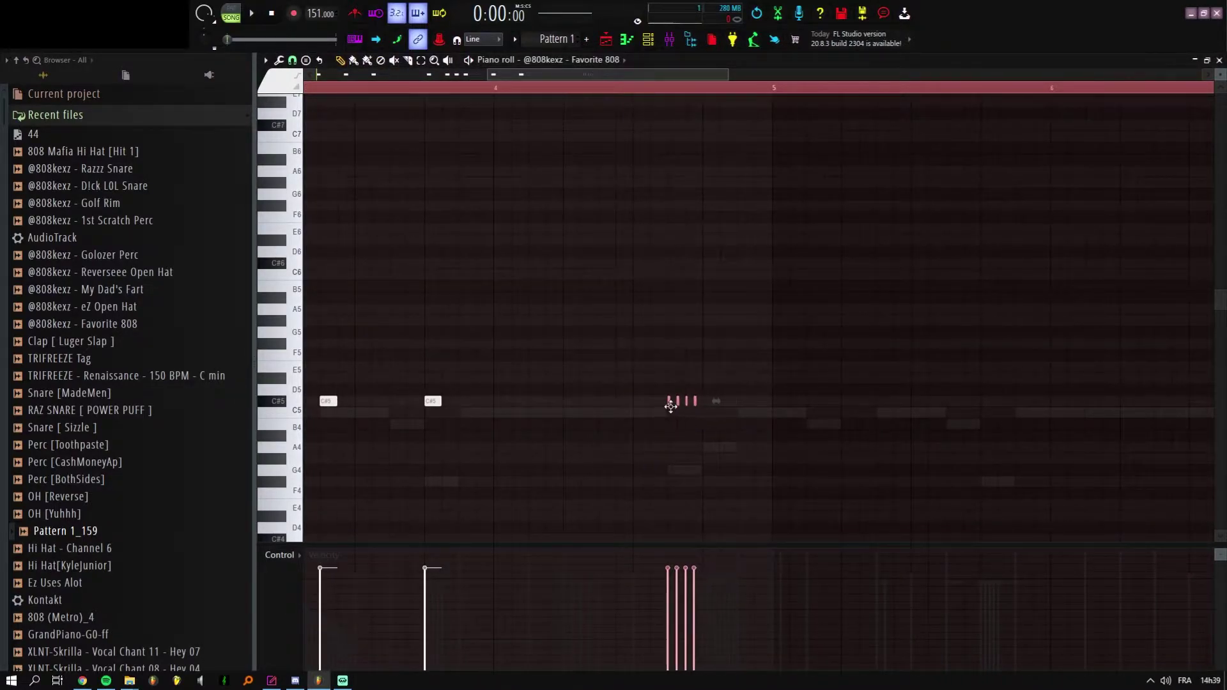
left_click(293, 60)
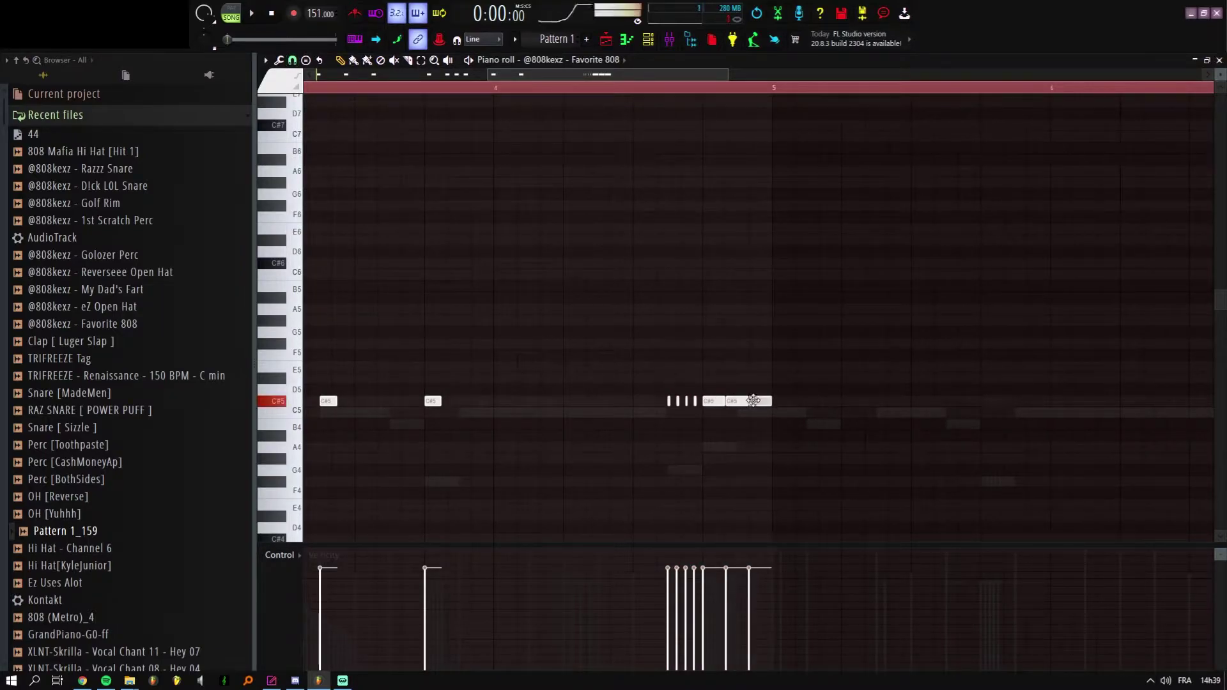
key("space")
scroll(770, 387, "down", 4)
right_click(706, 401)
scroll(703, 383, "up", 5)
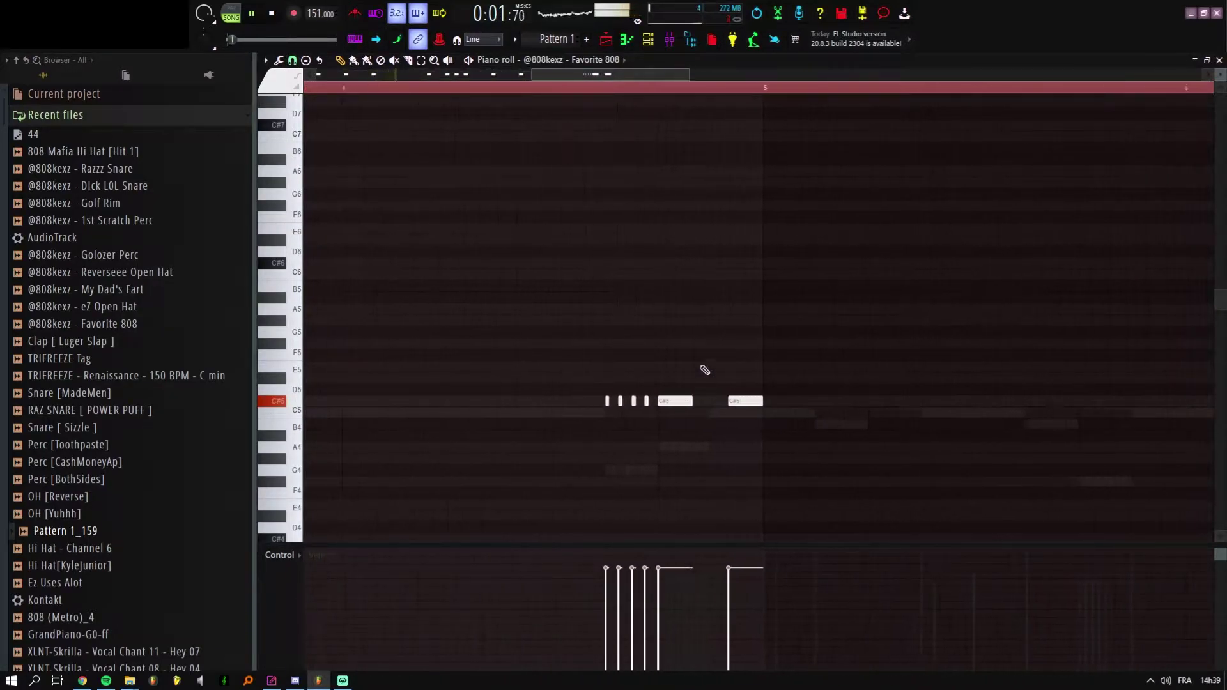
left_click(709, 401)
scroll(496, 326, "down", 5)
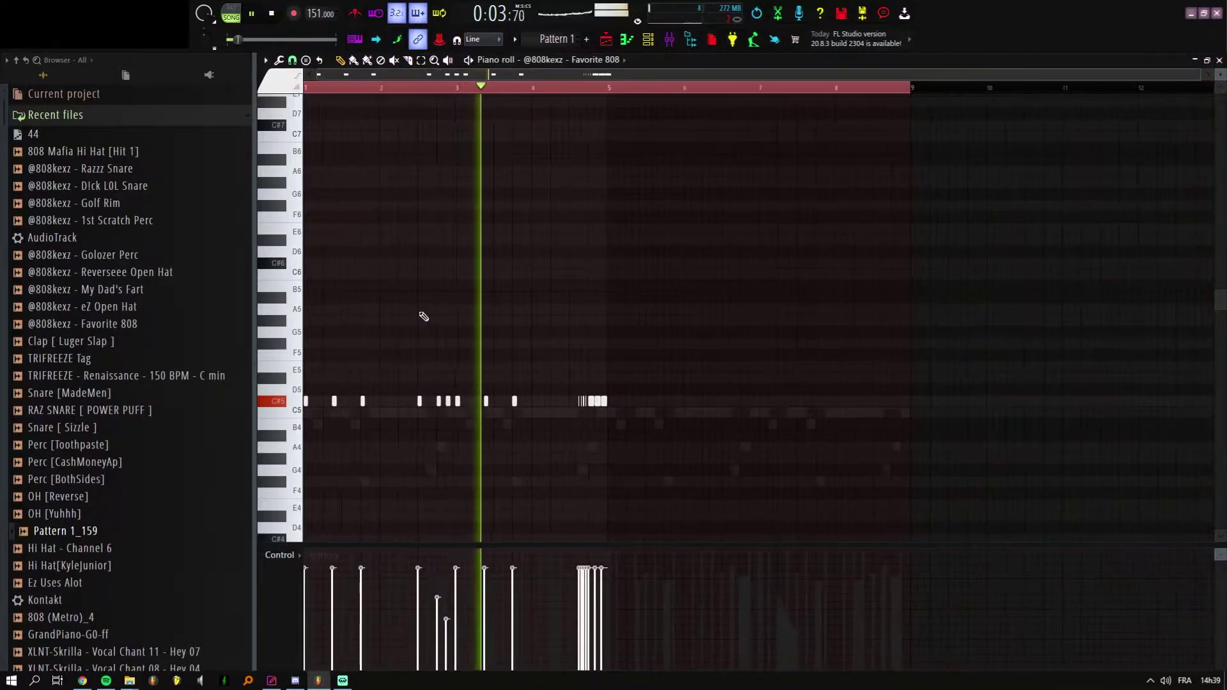
Step: Try shifting the four-hit roll slightly later, and delete all the fill notes at the end of bar 4
scroll(548, 384, "up", 5)
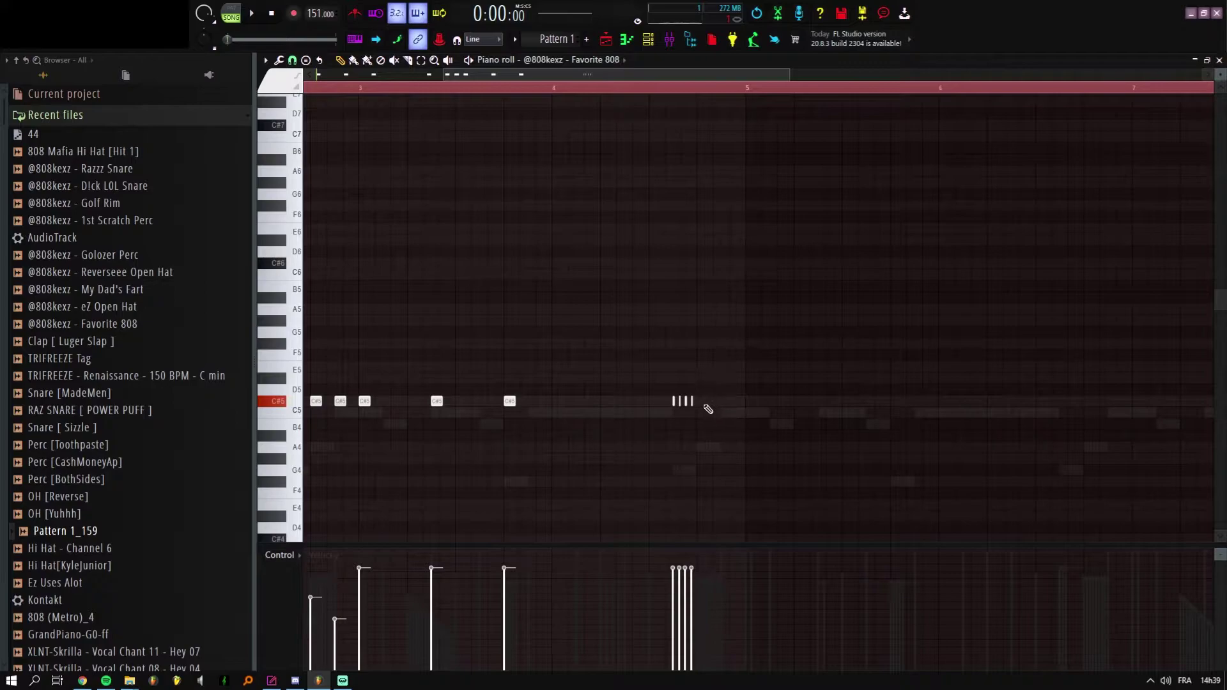
key("space")
scroll(677, 400, "up", 2)
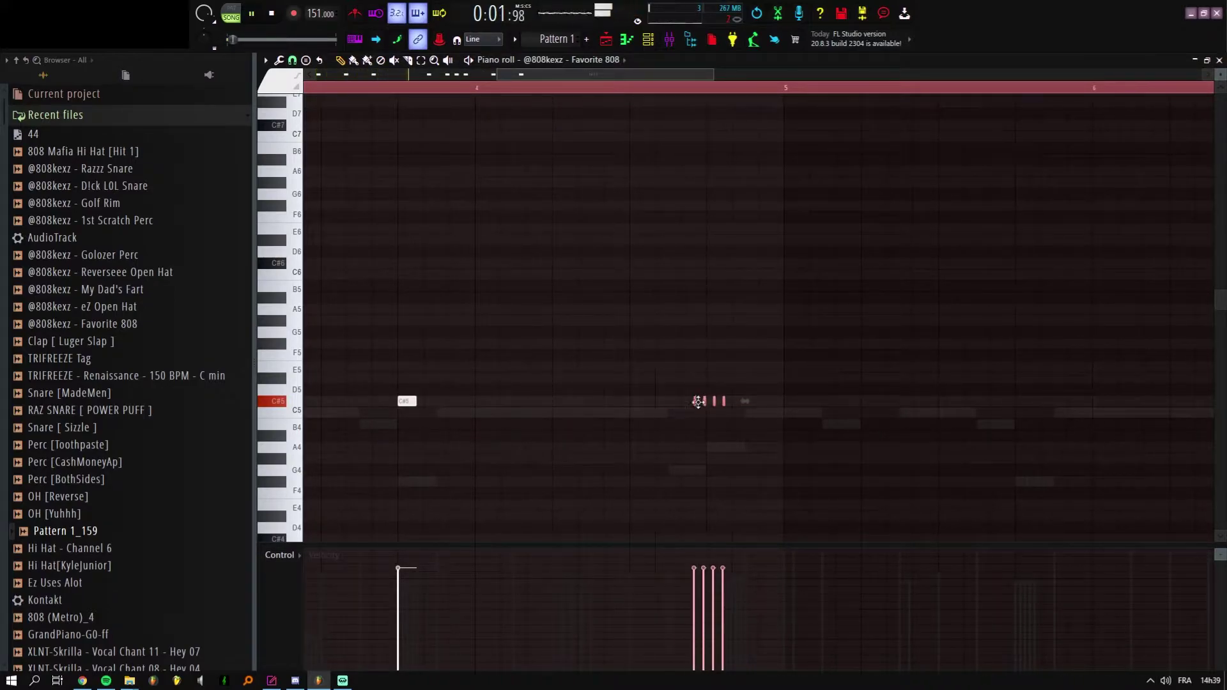
right_click(709, 403)
left_click(735, 402)
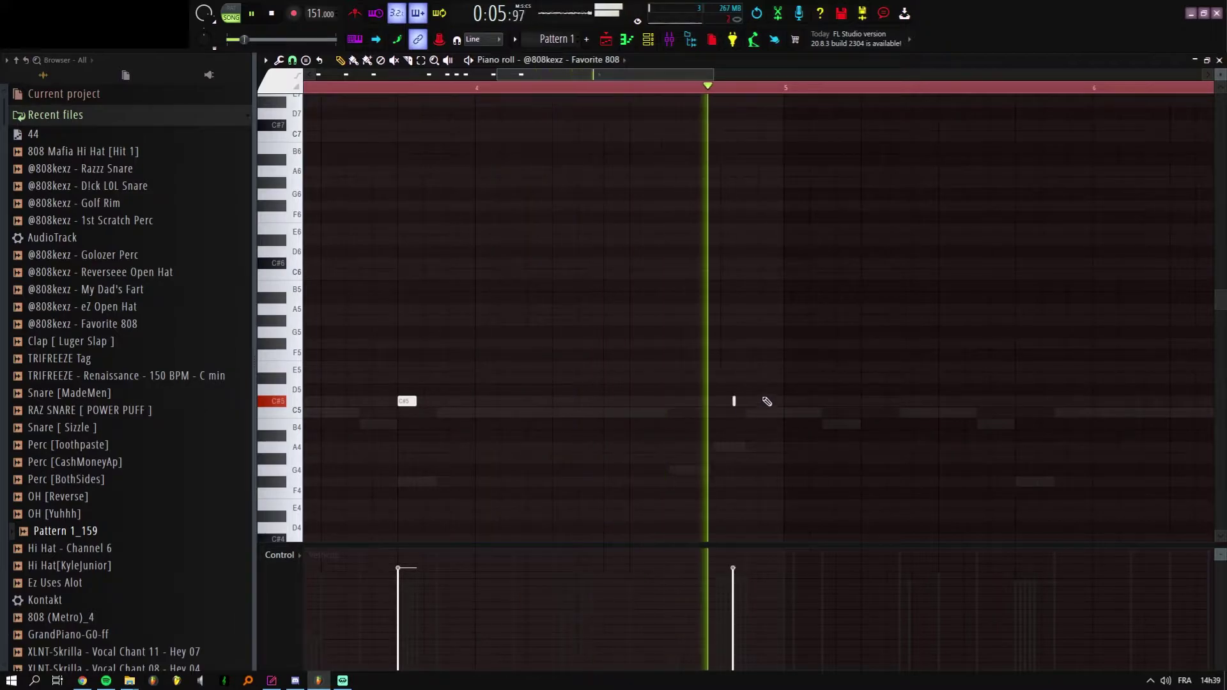
scroll(452, 257, "down", 4)
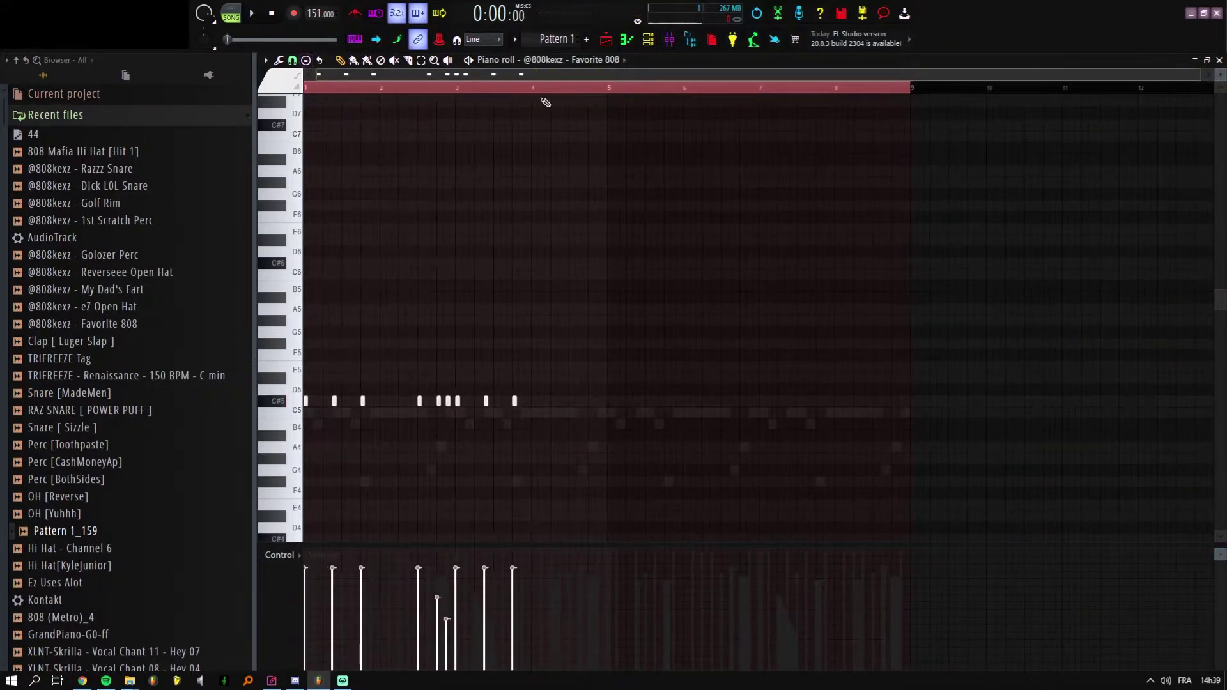
Step: Show the Audio channel group and route the TRIFREEZE - Renaissance loop to mixer track 1
key("space")
left_click(669, 40)
left_click(648, 40)
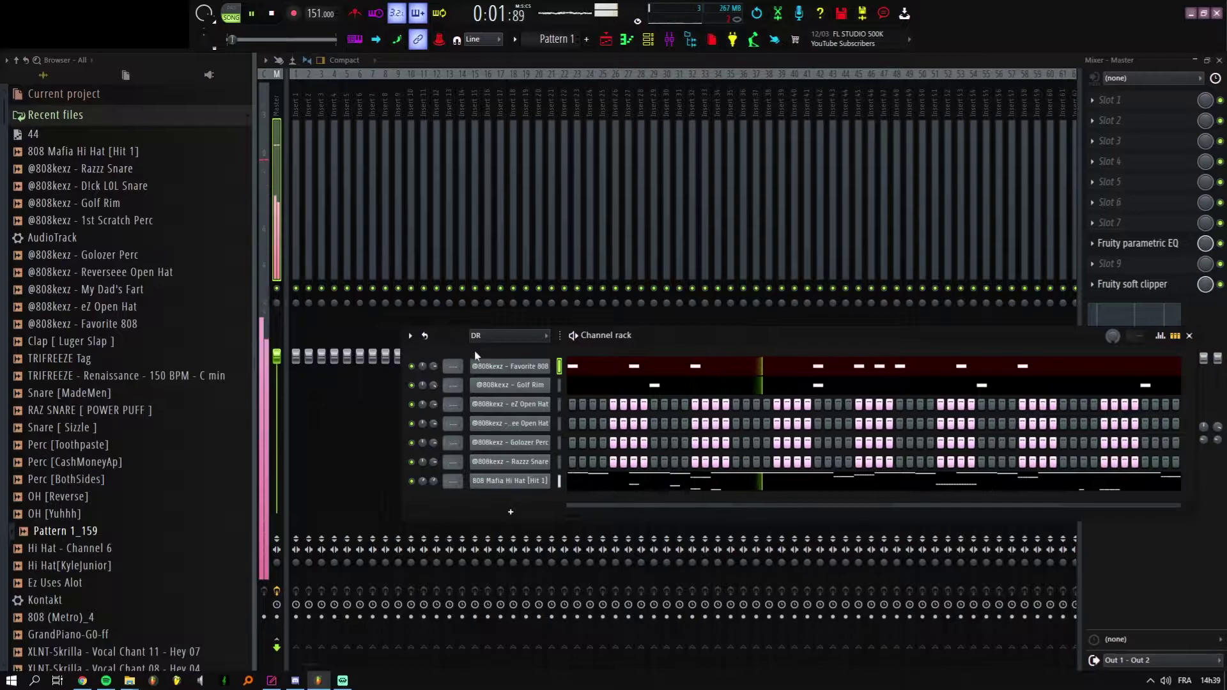
left_click(484, 391)
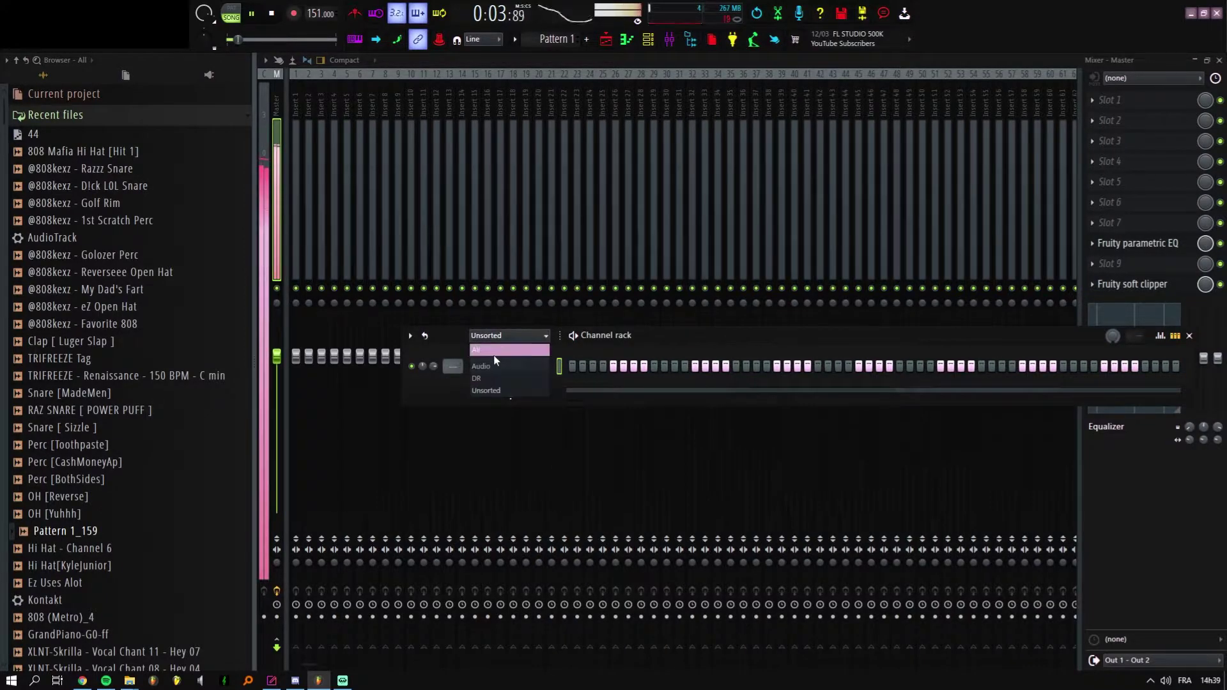
left_click(493, 364)
left_click(521, 367)
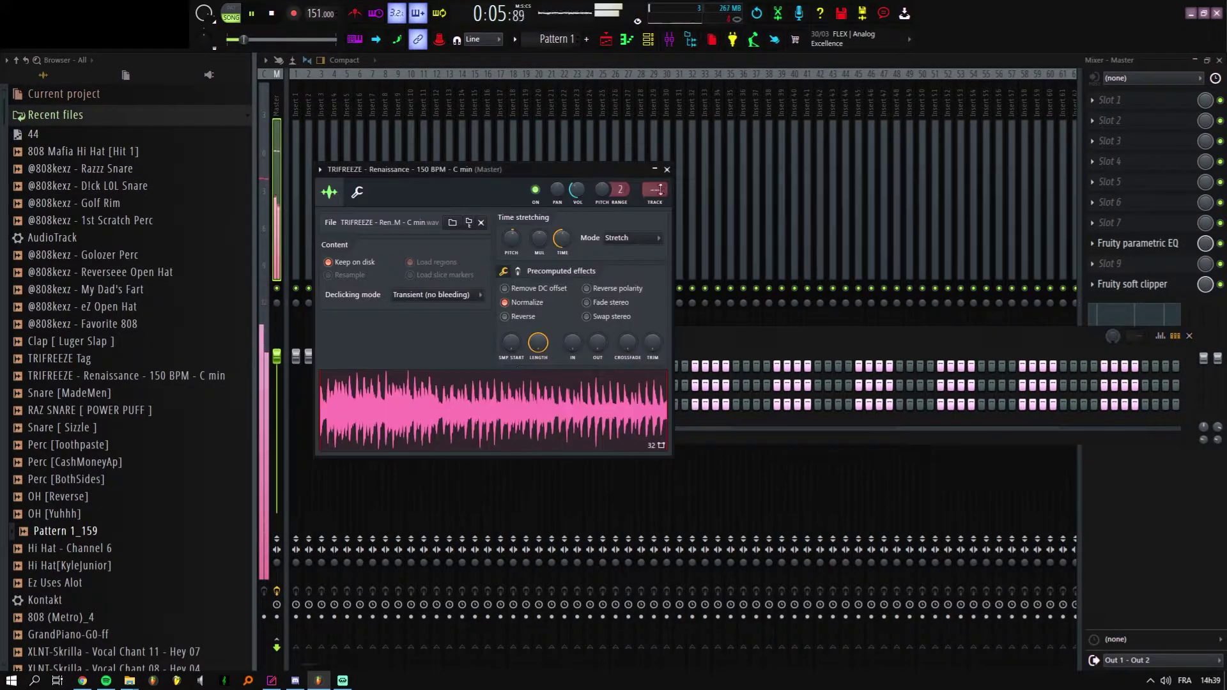
key("ctrl+l")
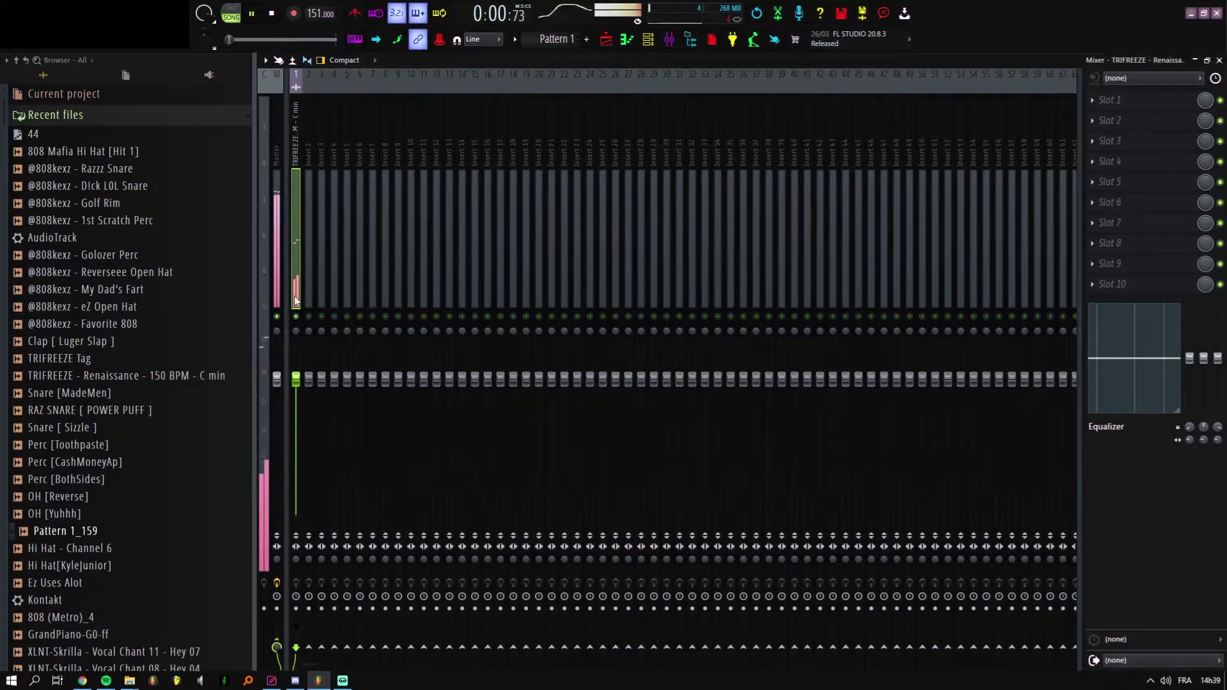
Step: Load Fruity parametric EQ 2 into slot 1 of the TRIFREEZE loop's mixer track
left_click(1138, 102)
left_click(817, 148)
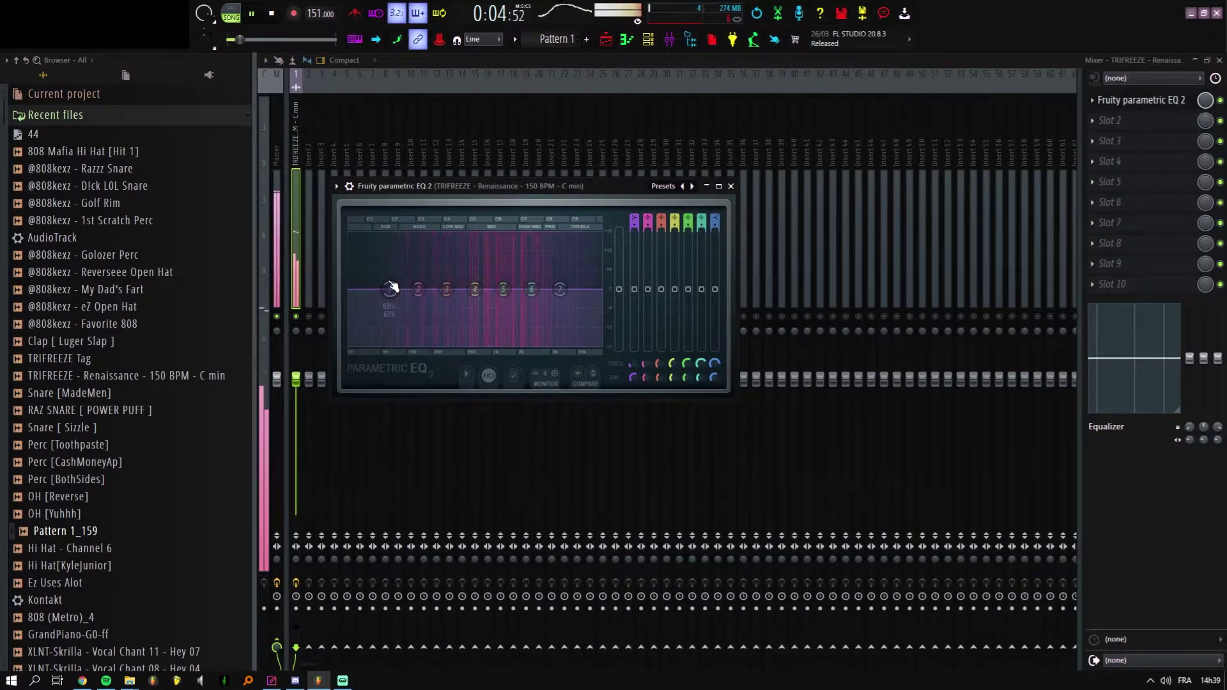
Step: Apply the 40Hz + 18kHz cut preset to the loop's EQ and raise its low-cut frequency into the upper bass
left_click(696, 186)
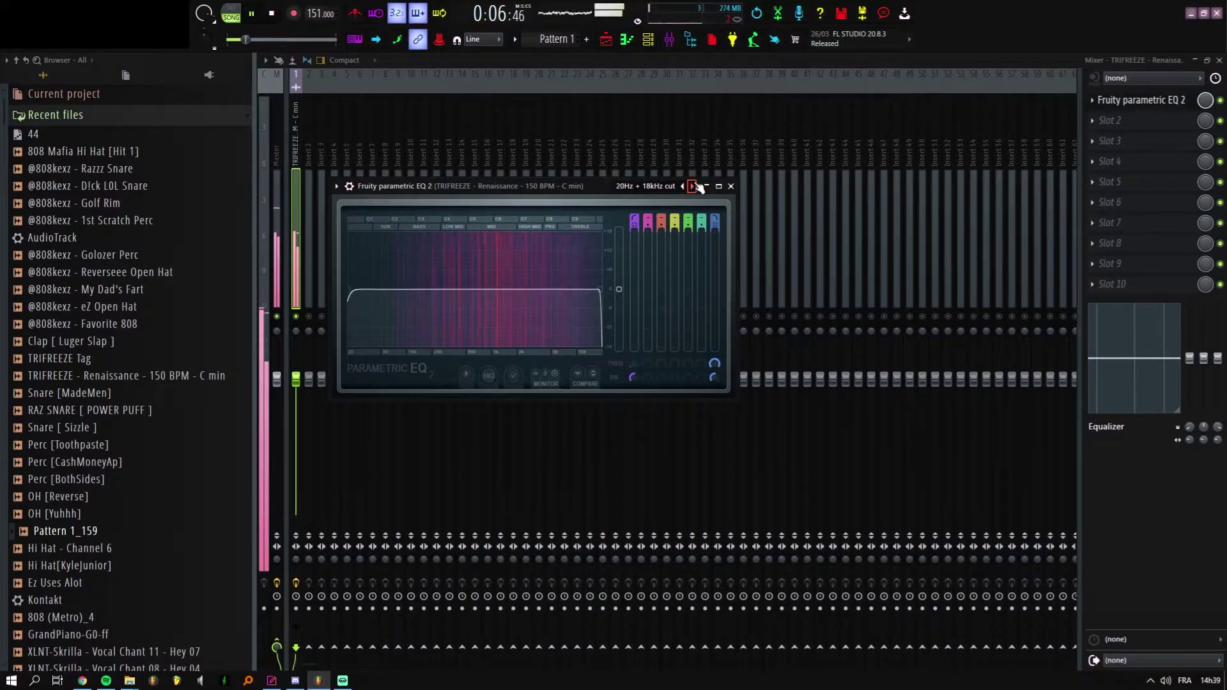
left_click_drag(364, 289, 395, 289)
key("space")
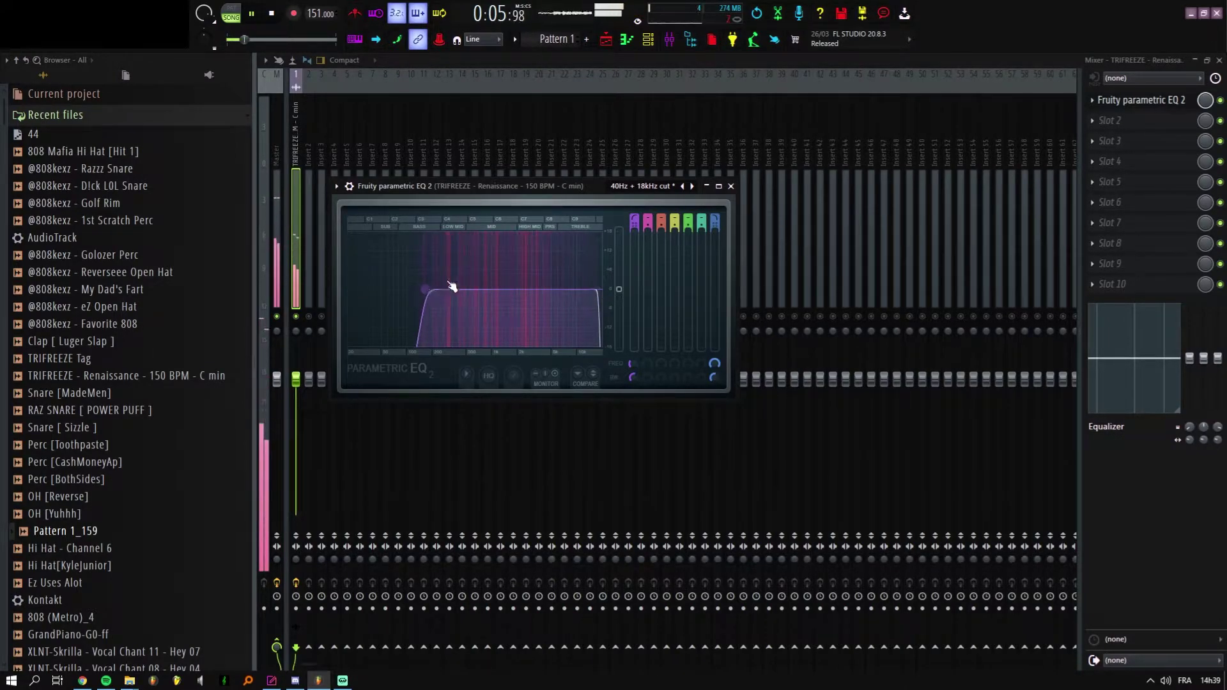
left_click(732, 186)
left_click(481, 332)
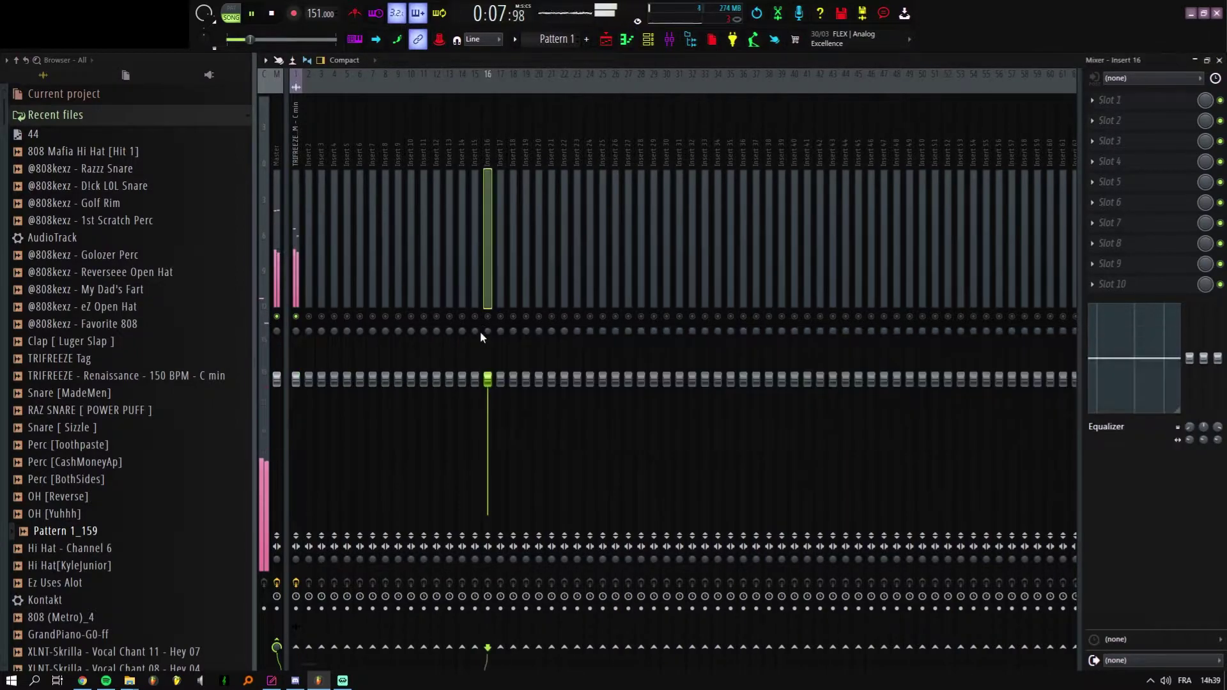
key("F6")
left_click(507, 379)
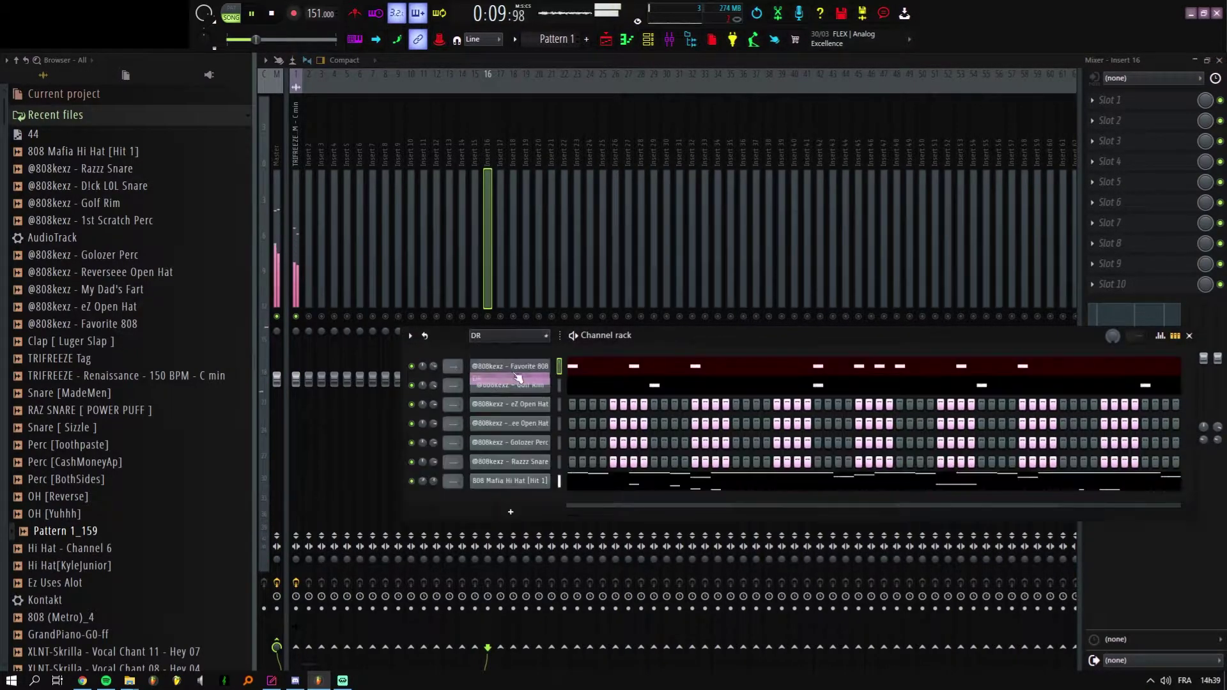
left_click(587, 367)
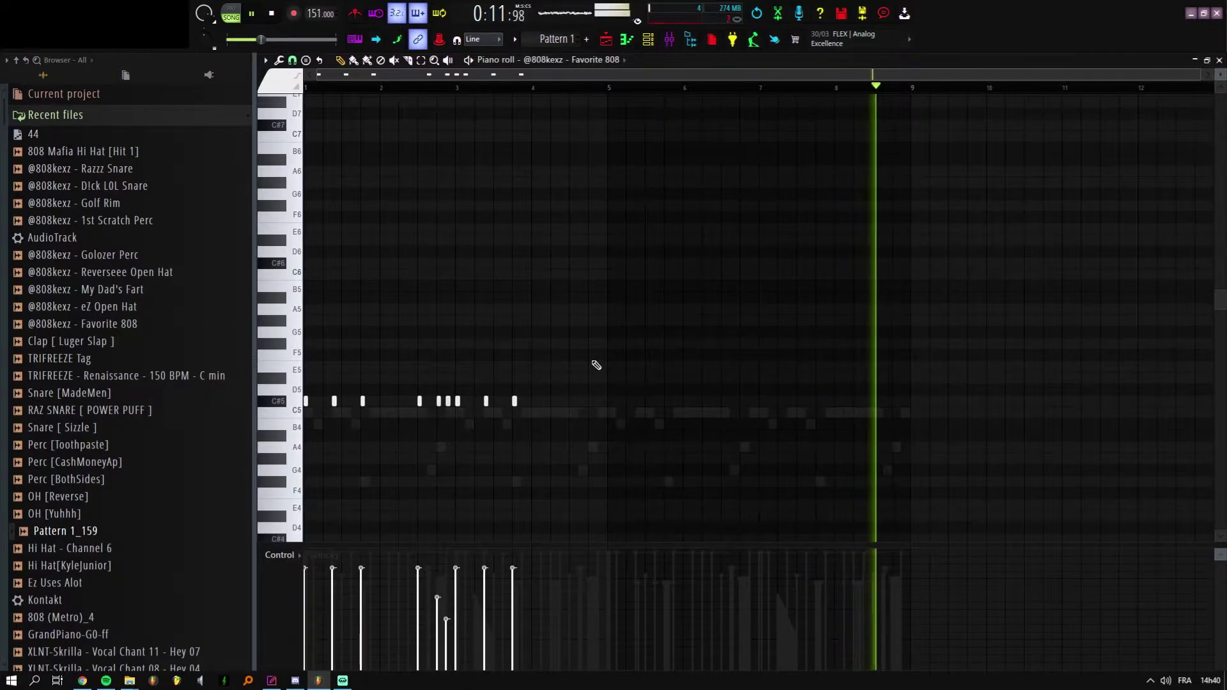
left_click(293, 62)
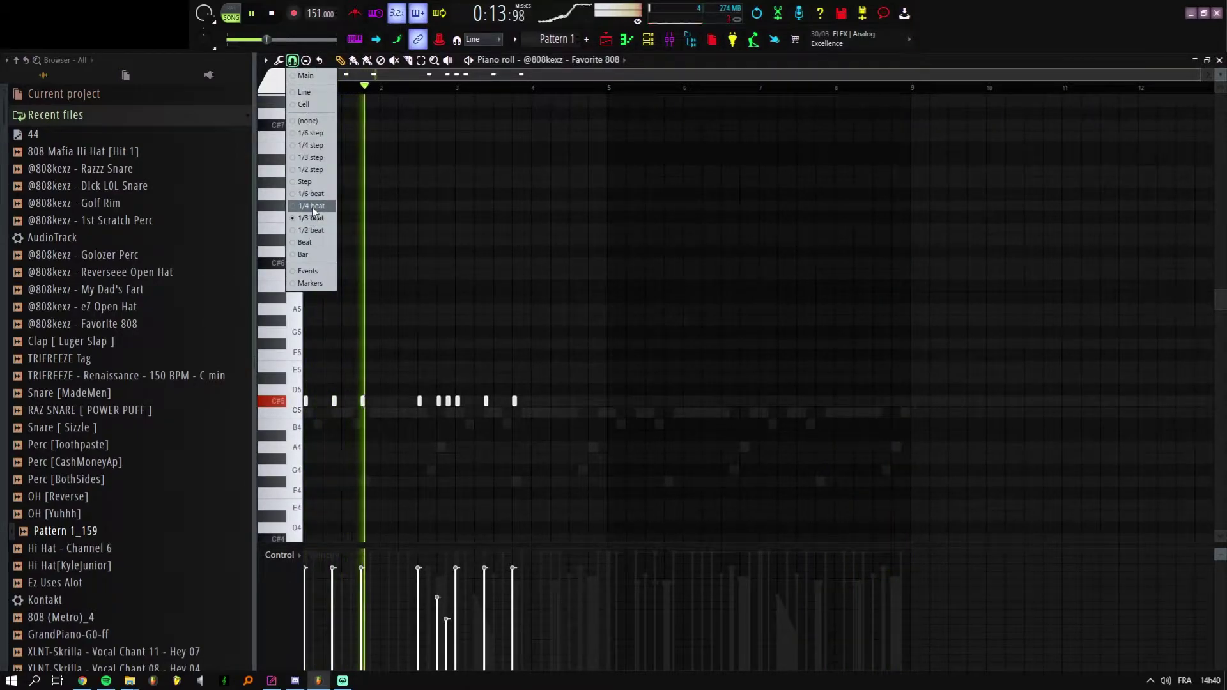
left_click(322, 208)
Step: Add a C#5 note halfway through beat 2 of bar 4 in the 808 pattern and play it back
scroll(335, 246, "up", 3)
scroll(576, 262, "down", 2)
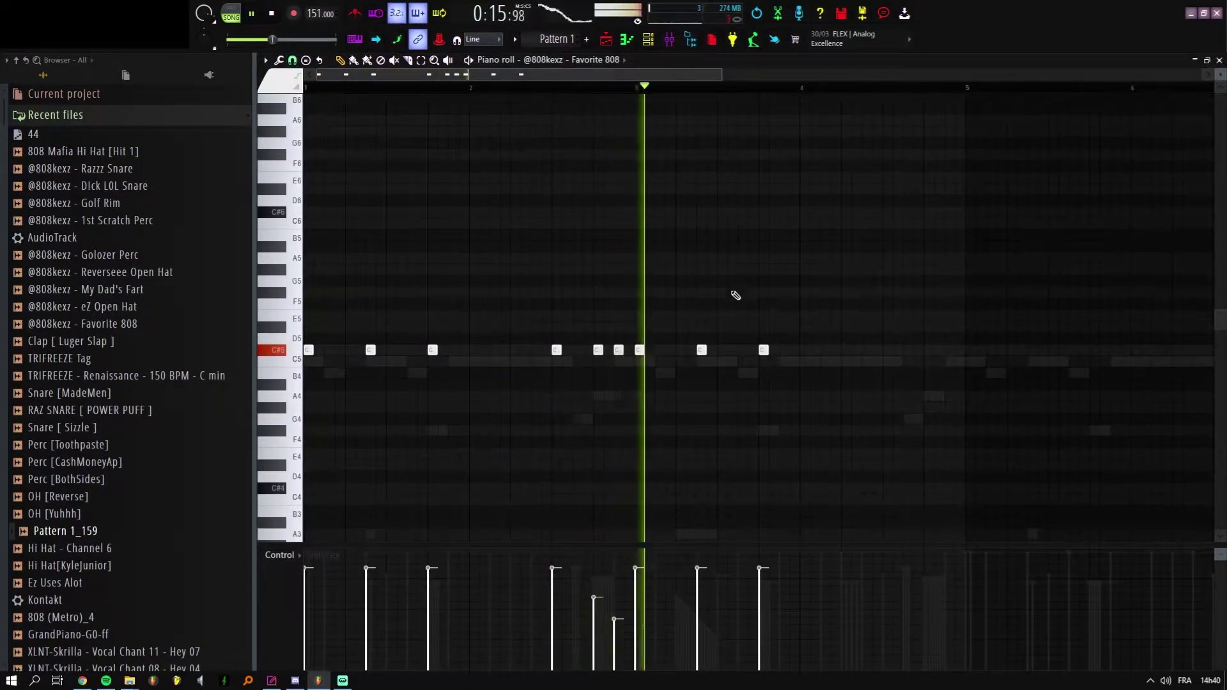
scroll(889, 355, "up", 2)
left_click(901, 351)
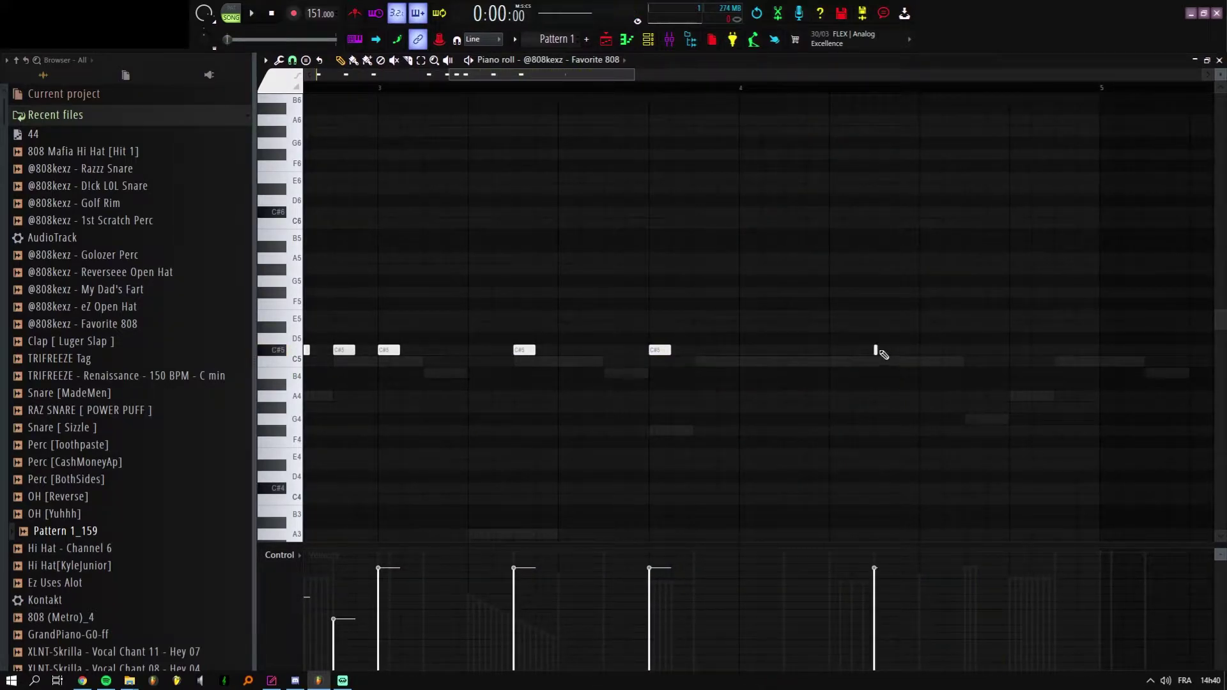
key("space")
scroll(846, 184, "down", 4)
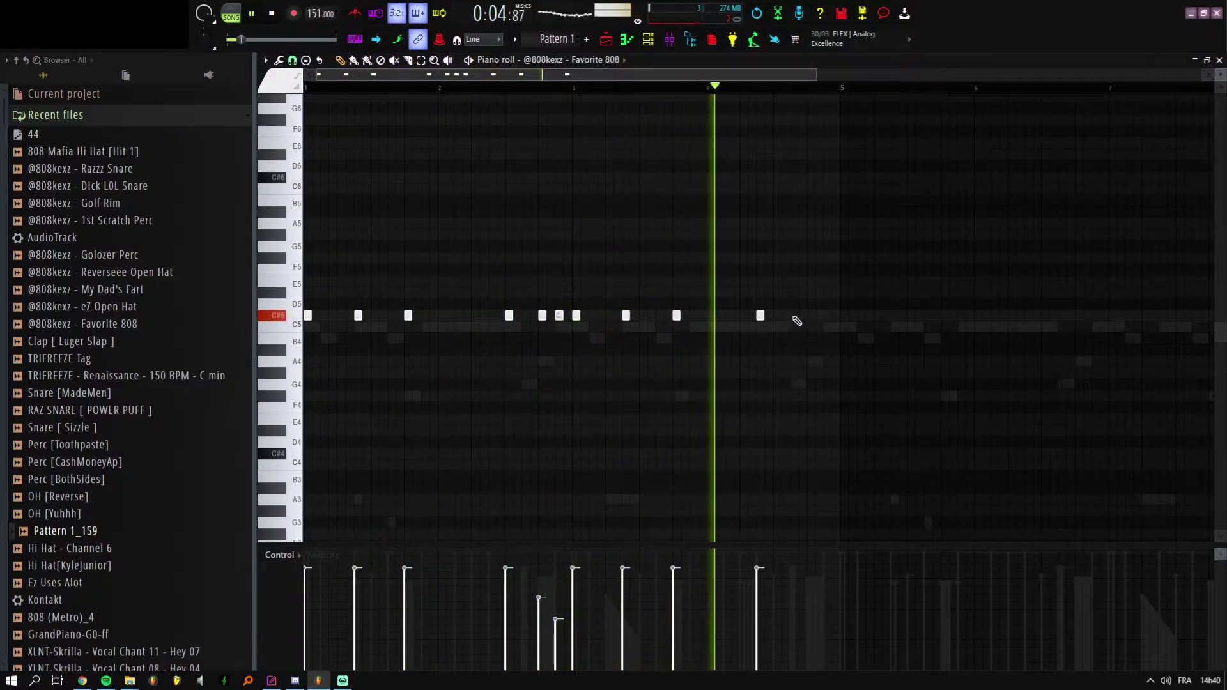
scroll(806, 329, "up", 2)
key("space")
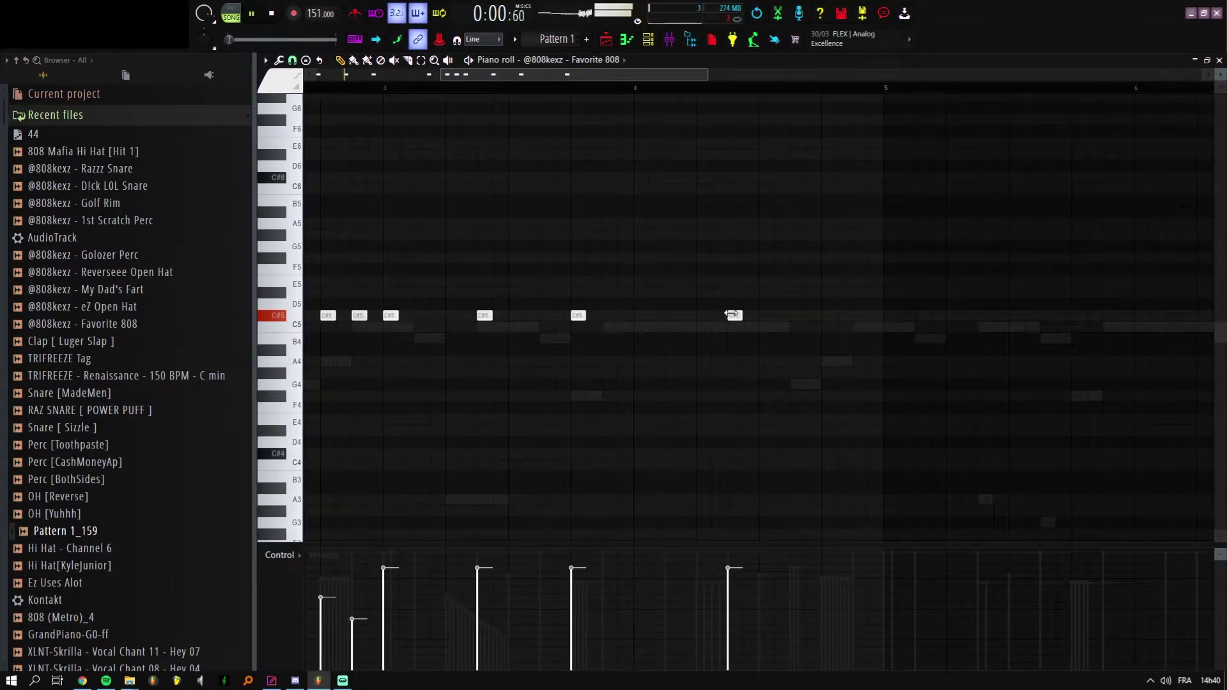
scroll(735, 315, "down", 2)
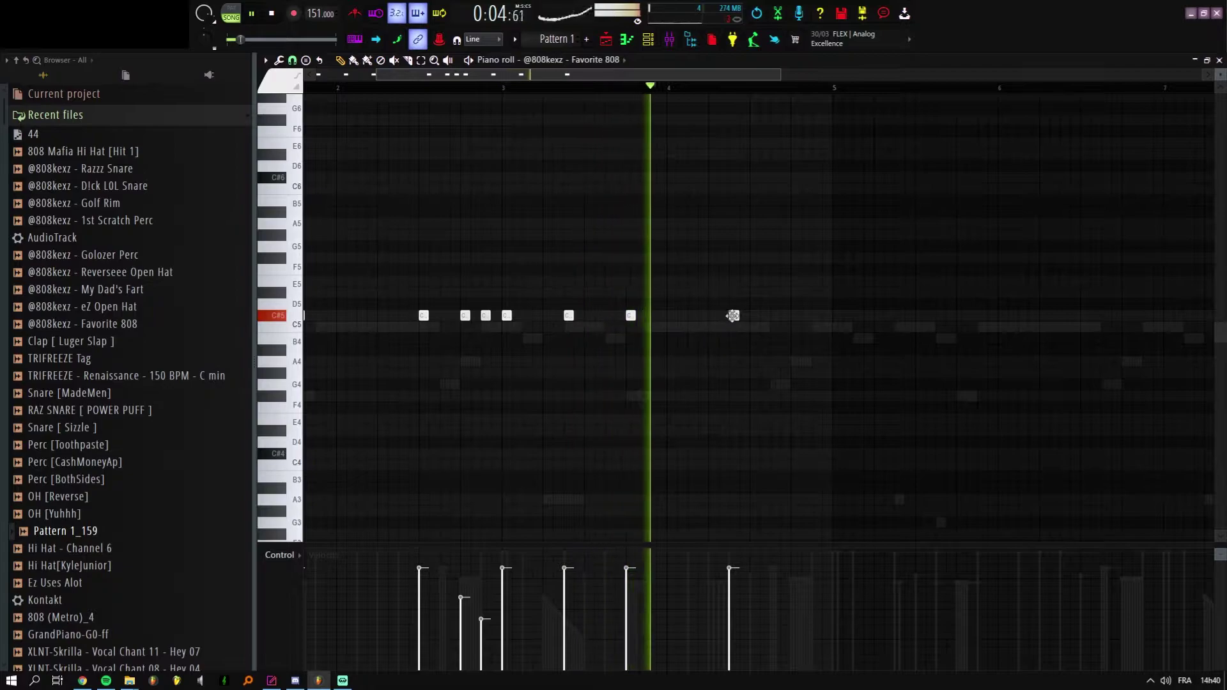
key("space")
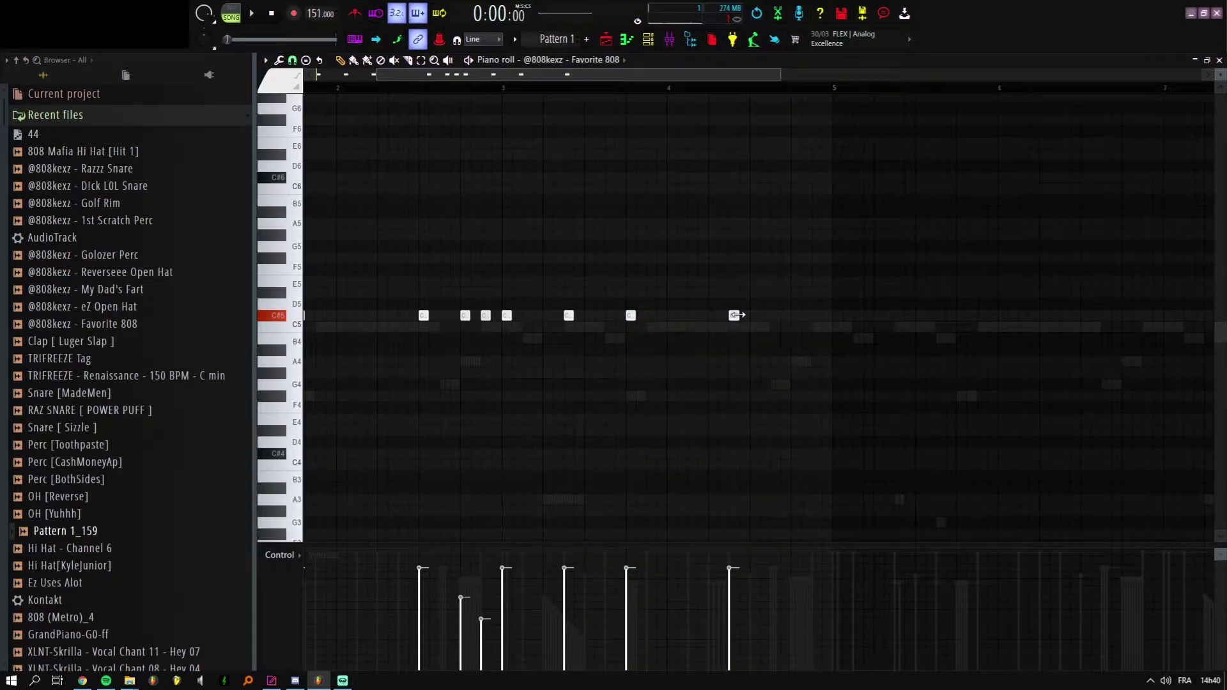
Step: Chop the added bar 4 note into a four-hit roll and follow it with three evenly spaced C#5 notes
key("alt+a")
left_click(1167, 388)
left_click(292, 60)
scroll(770, 234, "up", 3)
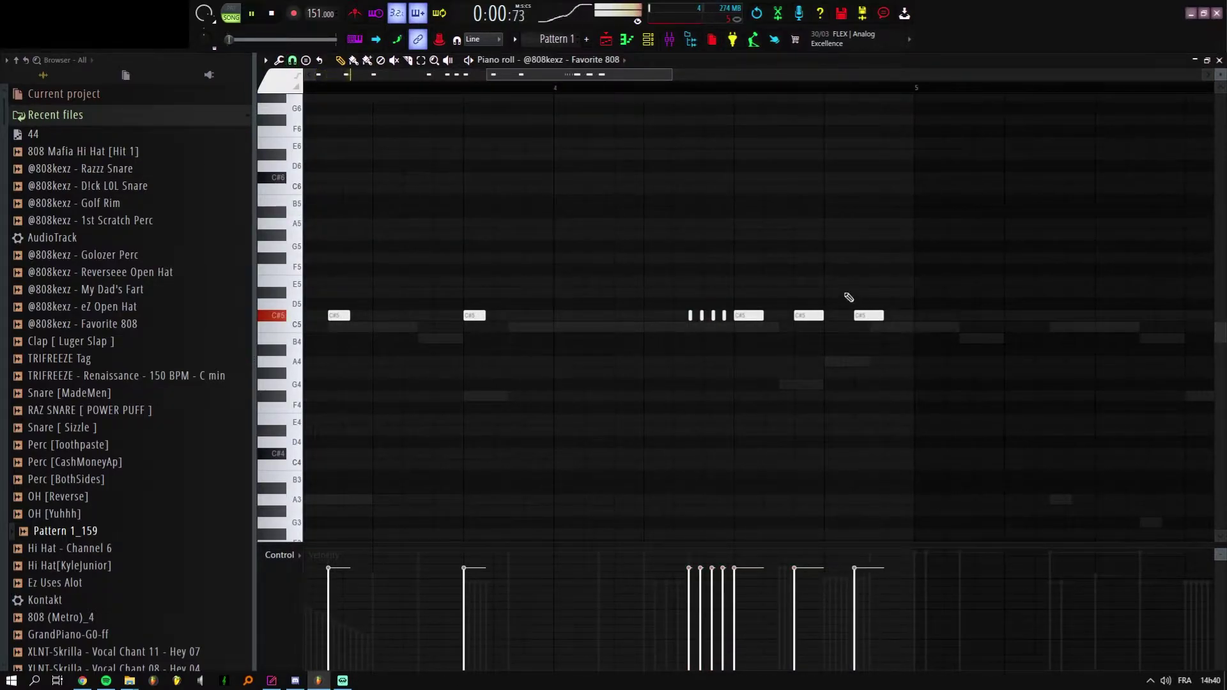
Step: Duplicate the four-bar 808 pattern and align the copy to start at bar 5
scroll(855, 301, "down", 5)
left_click(717, 88)
scroll(835, 293, "up", 4)
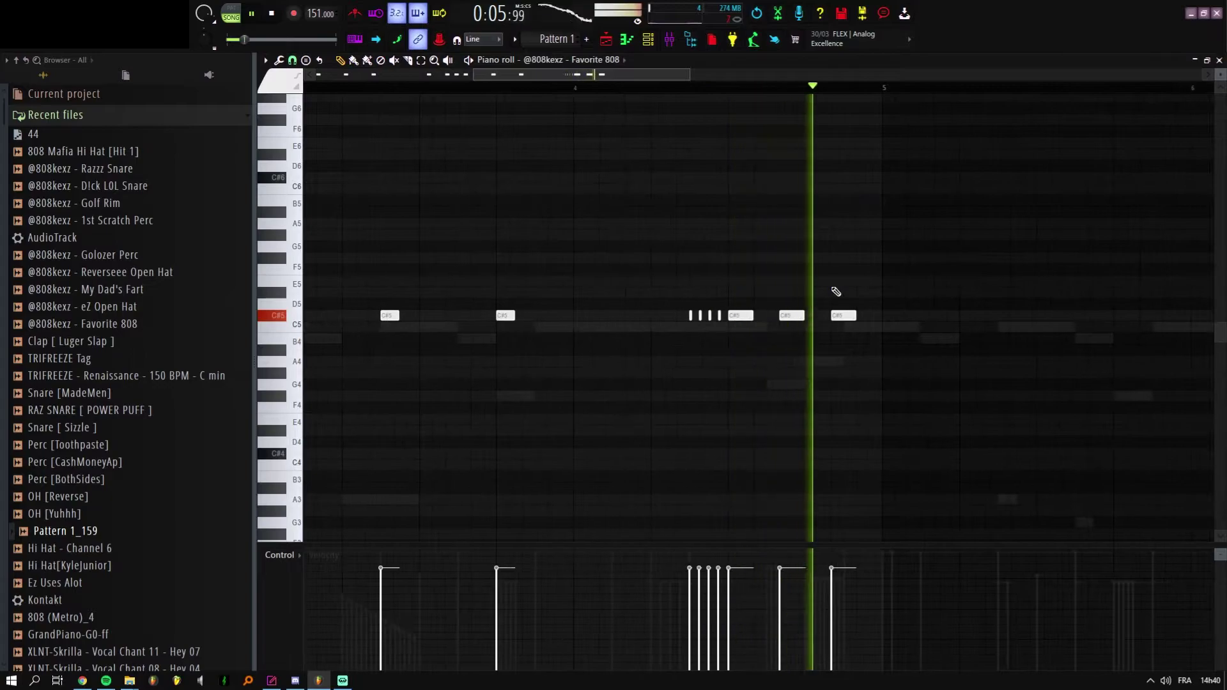
scroll(876, 166, "down", 4)
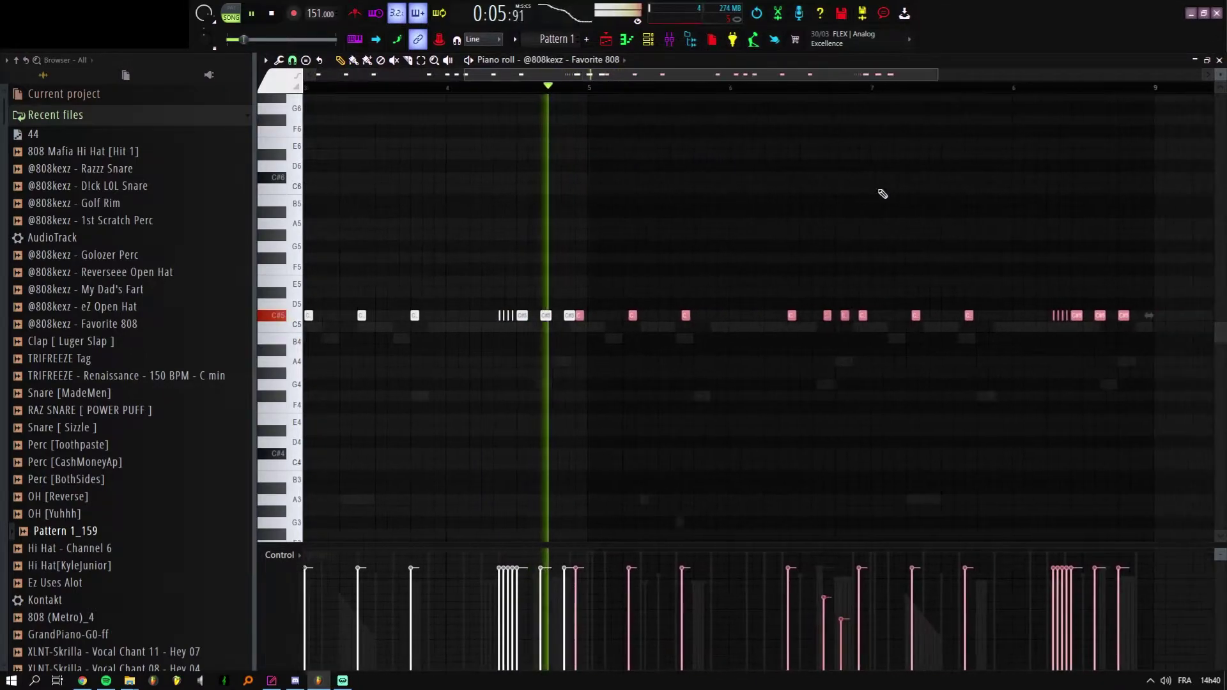
left_click_drag(578, 317, 589, 316)
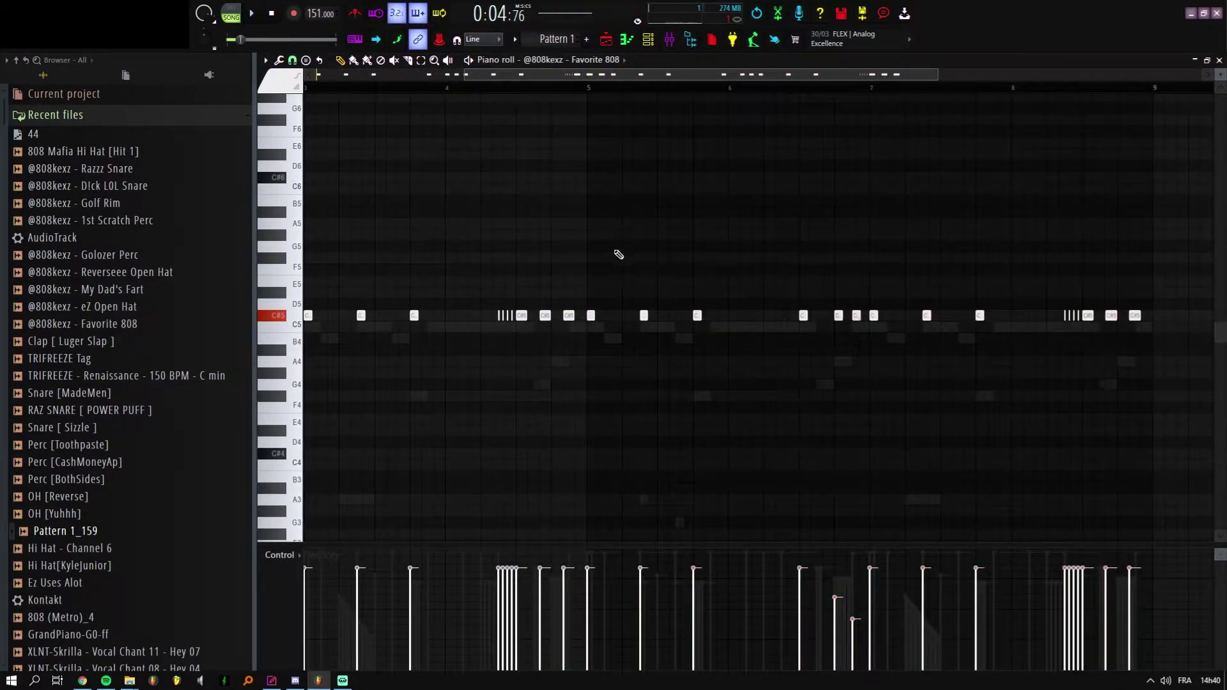
Step: Set the piano roll snap to 1/4 beat and play back the eight-bar 808 pattern
left_click(293, 63)
left_click(313, 207)
scroll(543, 206, "down", 3)
key("space")
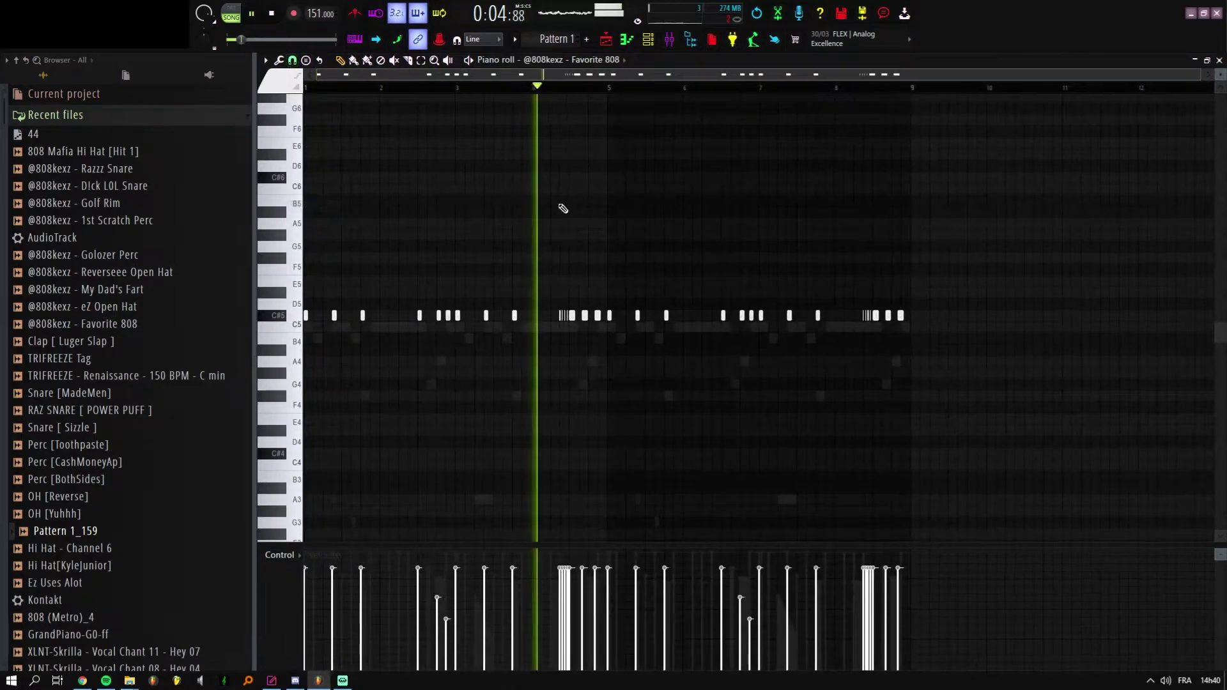
Step: Transpose all the 808 notes up from C#5 to C#8 and listen to the result
left_click(649, 38)
key("space")
key("F6")
key("space")
key("space")
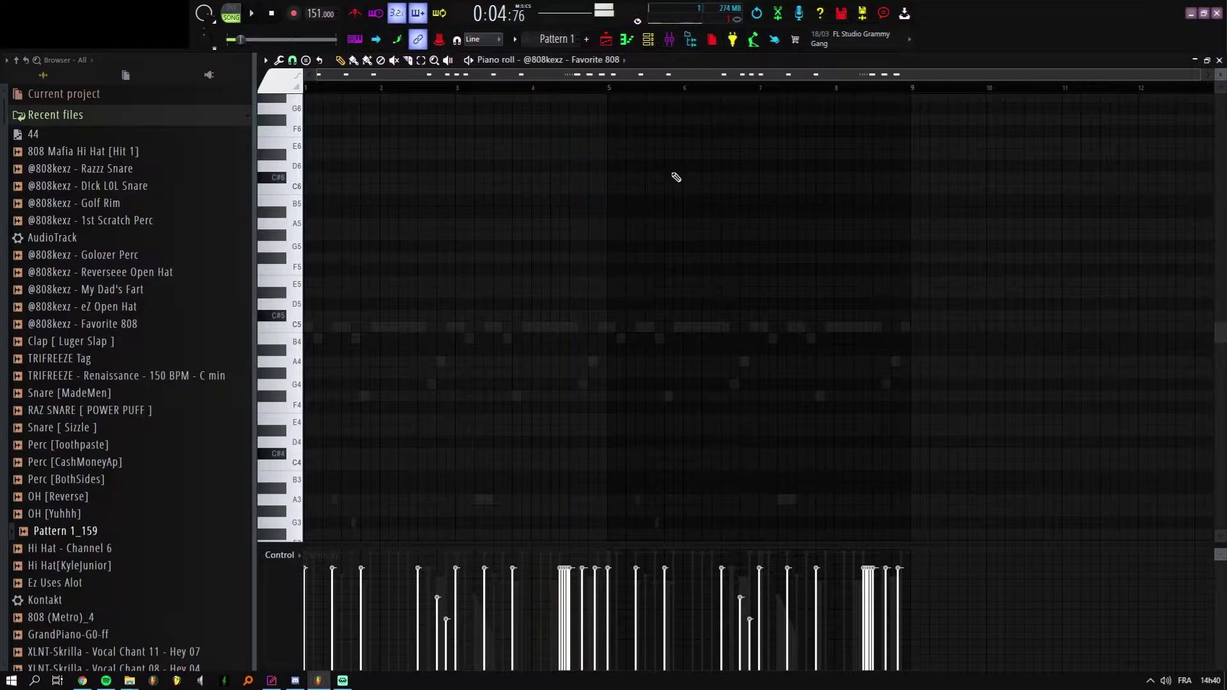
scroll(703, 179, "up", 5)
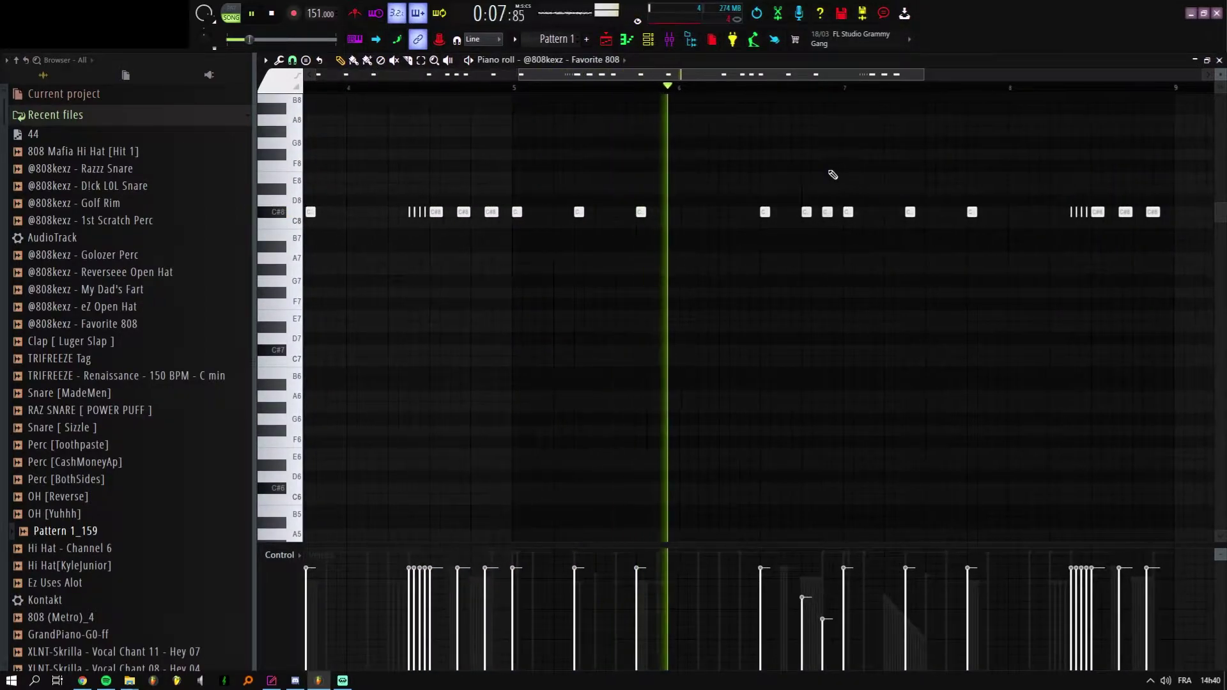
Step: Delete the three closely spaced 808 notes leading into bar 7
scroll(486, 185, "up", 3)
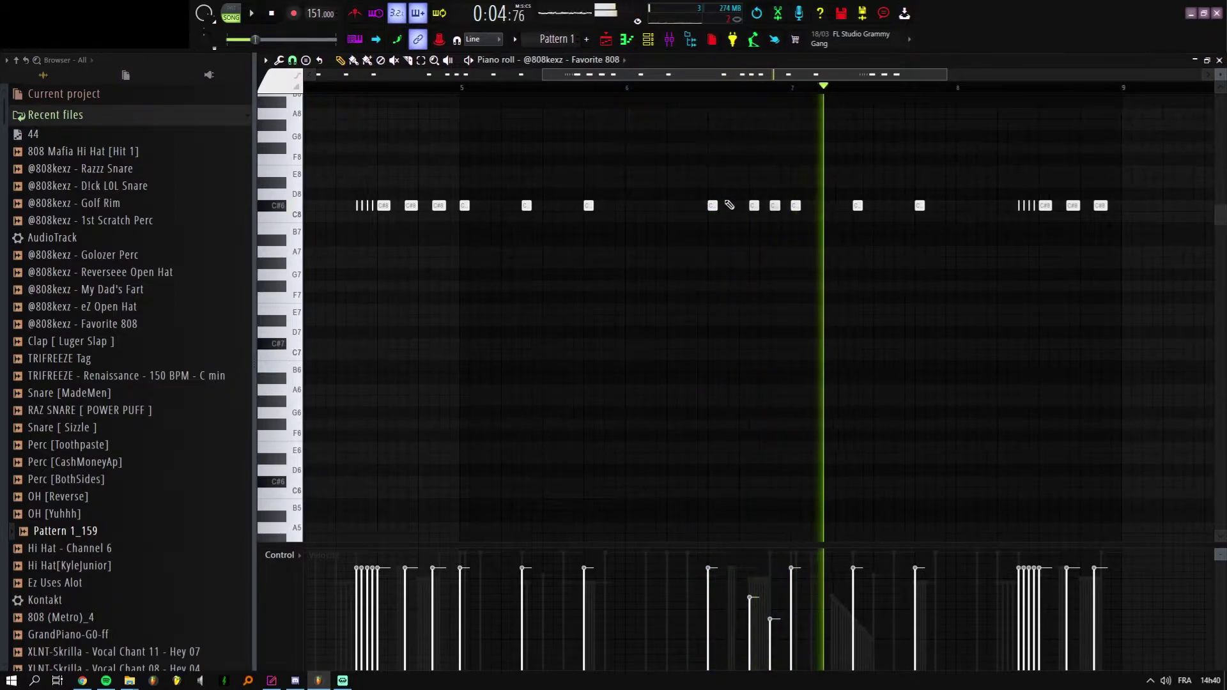
key("space")
scroll(731, 189, "up", 3)
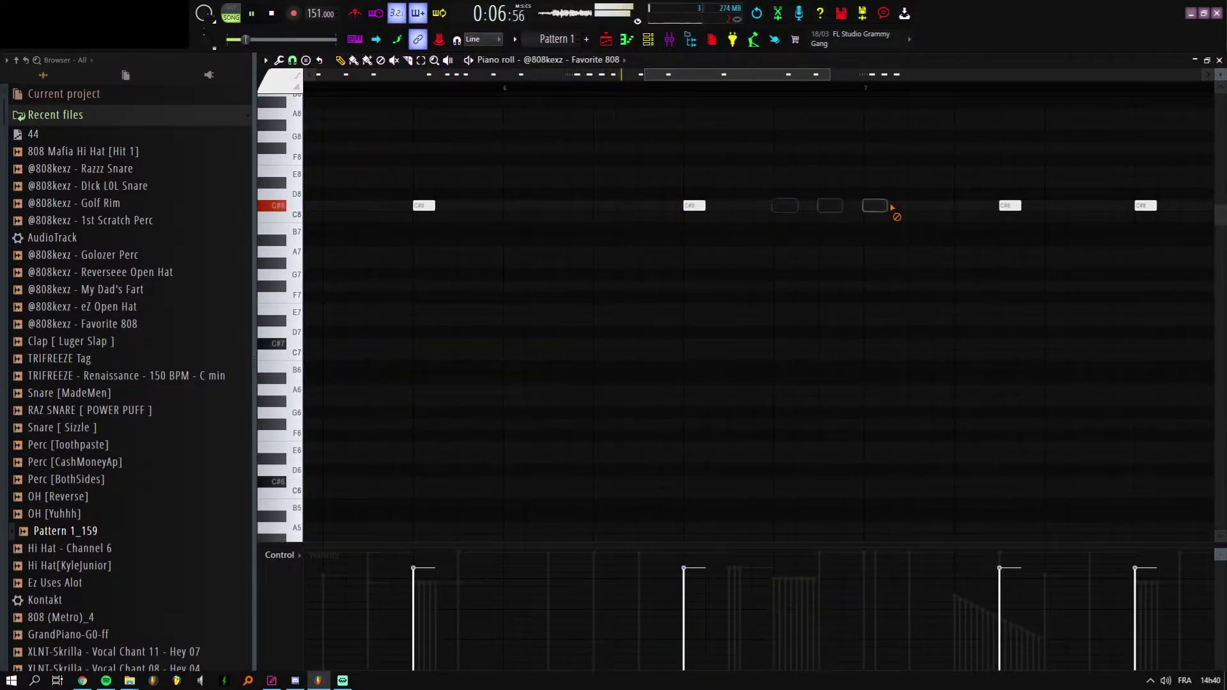
Step: Try single C#8 notes on beat 4 of bar 6 and at the start of bar 7, and remove them again
left_click(781, 208)
left_click_drag(800, 190, 772, 220)
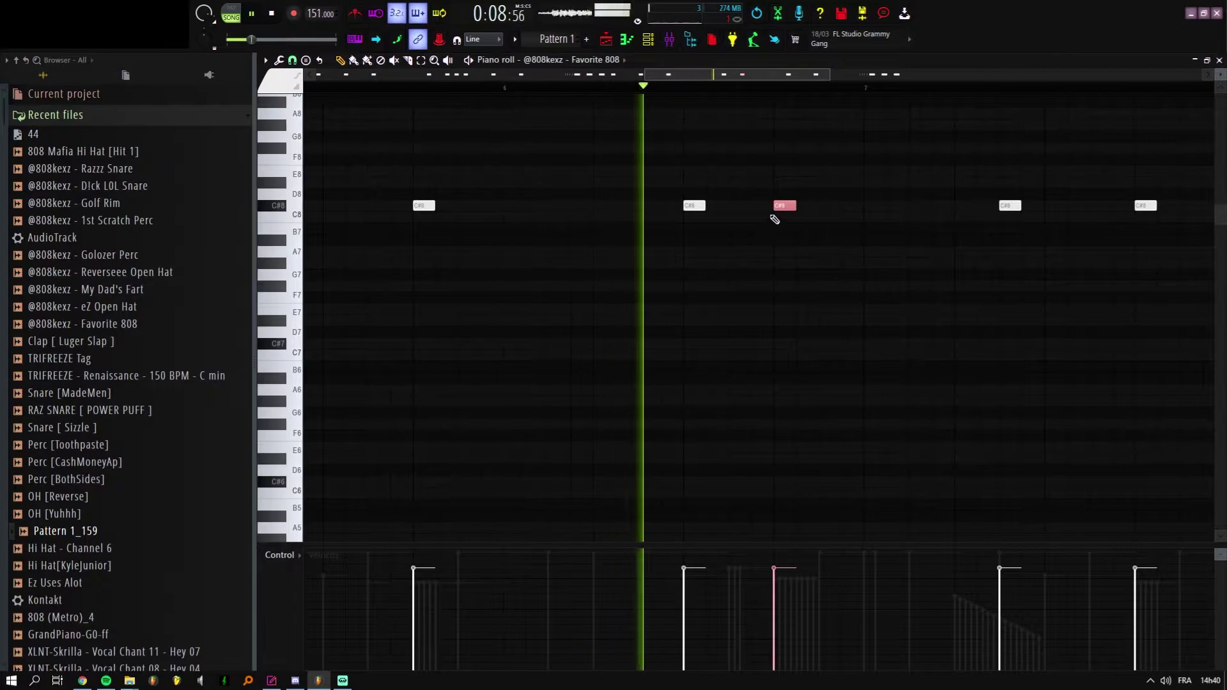
left_click(874, 206)
right_click(874, 208)
key("space")
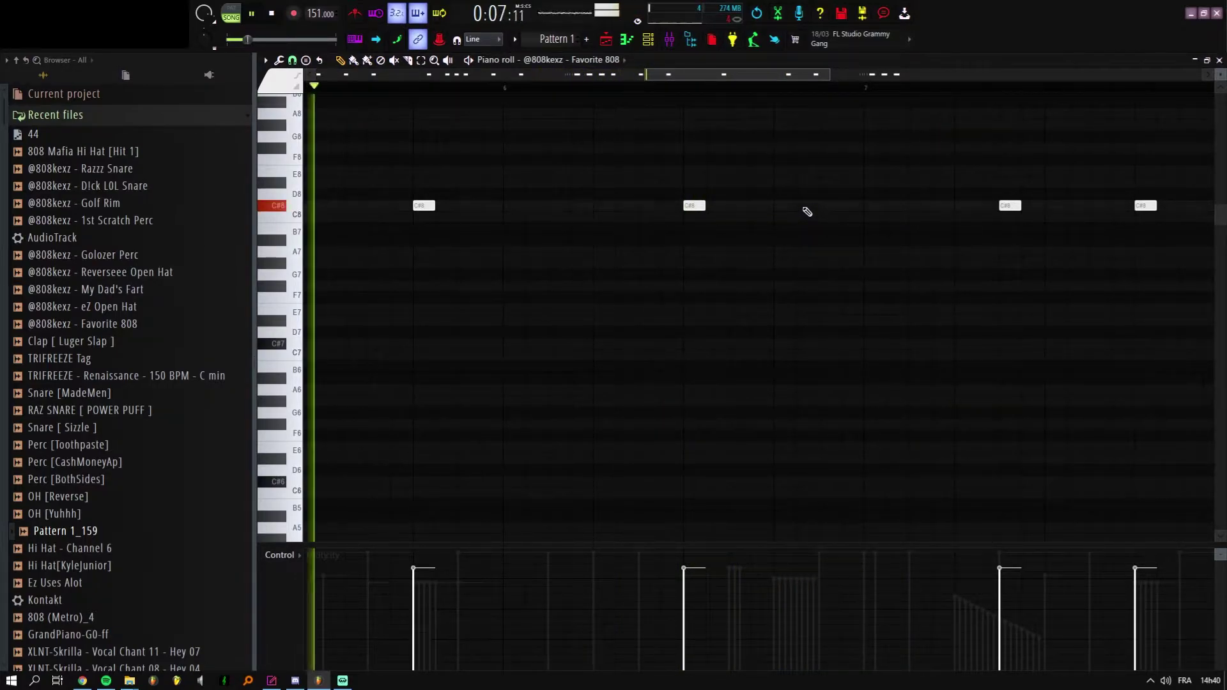
key("space")
Step: Set the snap to 1/3 beat and arrange four evenly spaced C#8 notes from mid-bar 6 to the start of bar 7
left_click(291, 60)
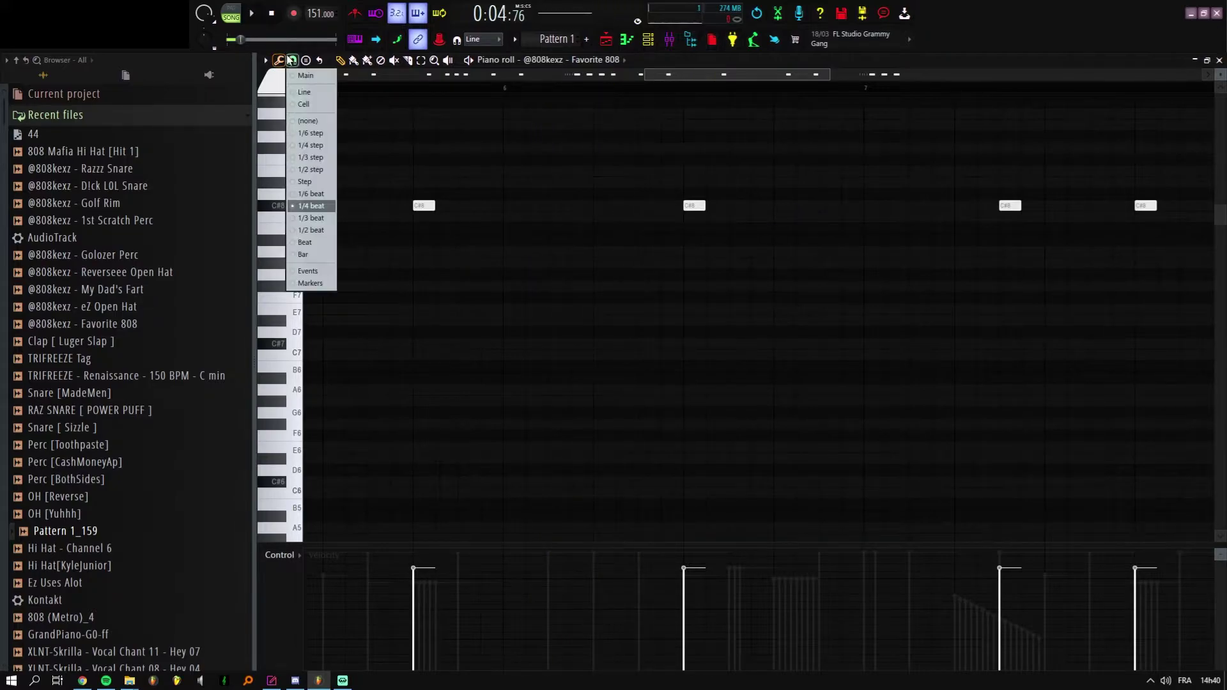
left_click(311, 218)
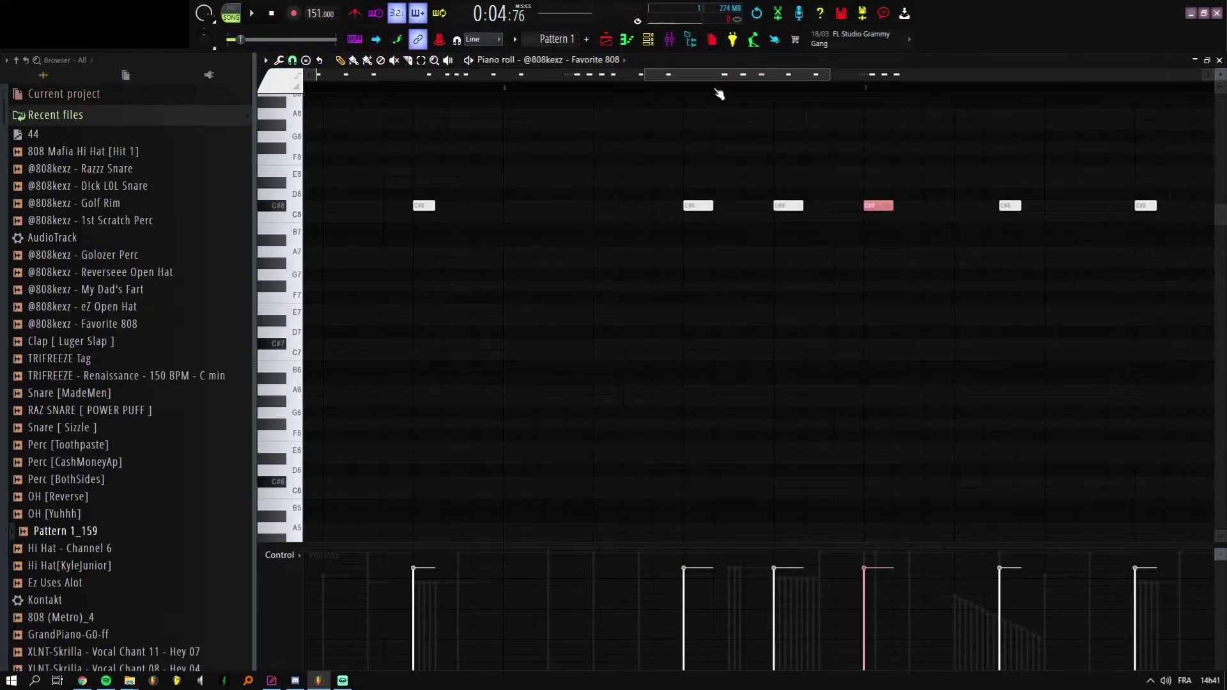
scroll(725, 212, "down", 3)
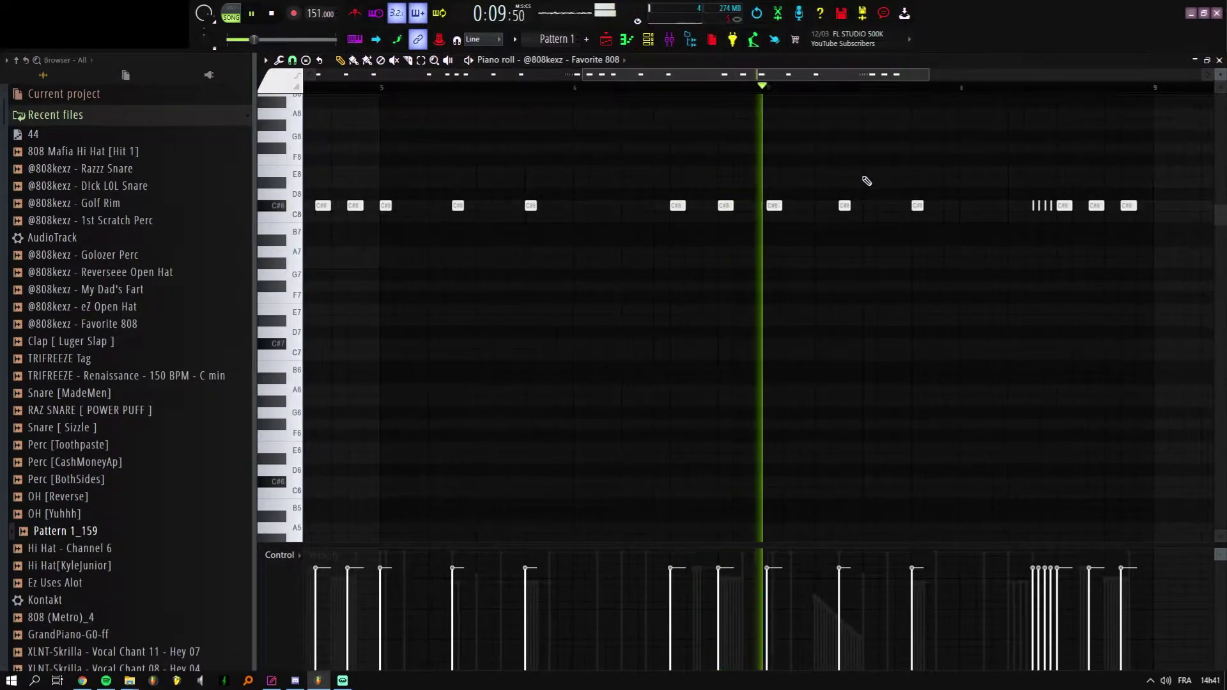
scroll(805, 204, "up", 1)
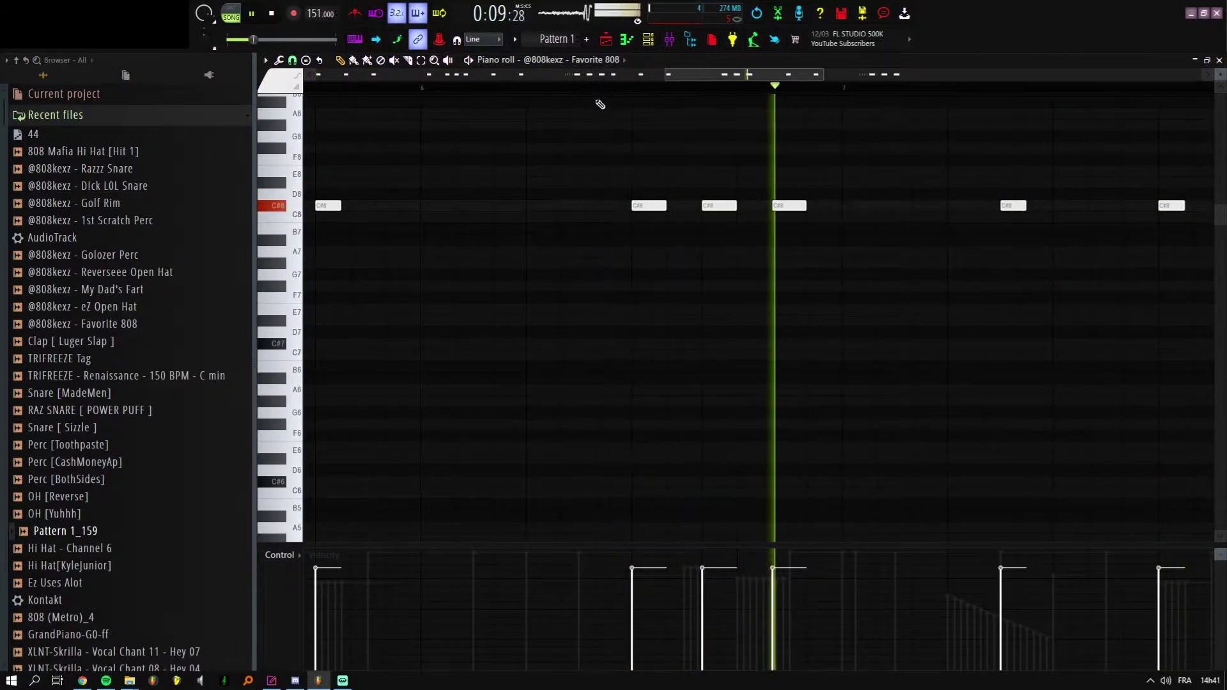
scroll(886, 262, "down", 2)
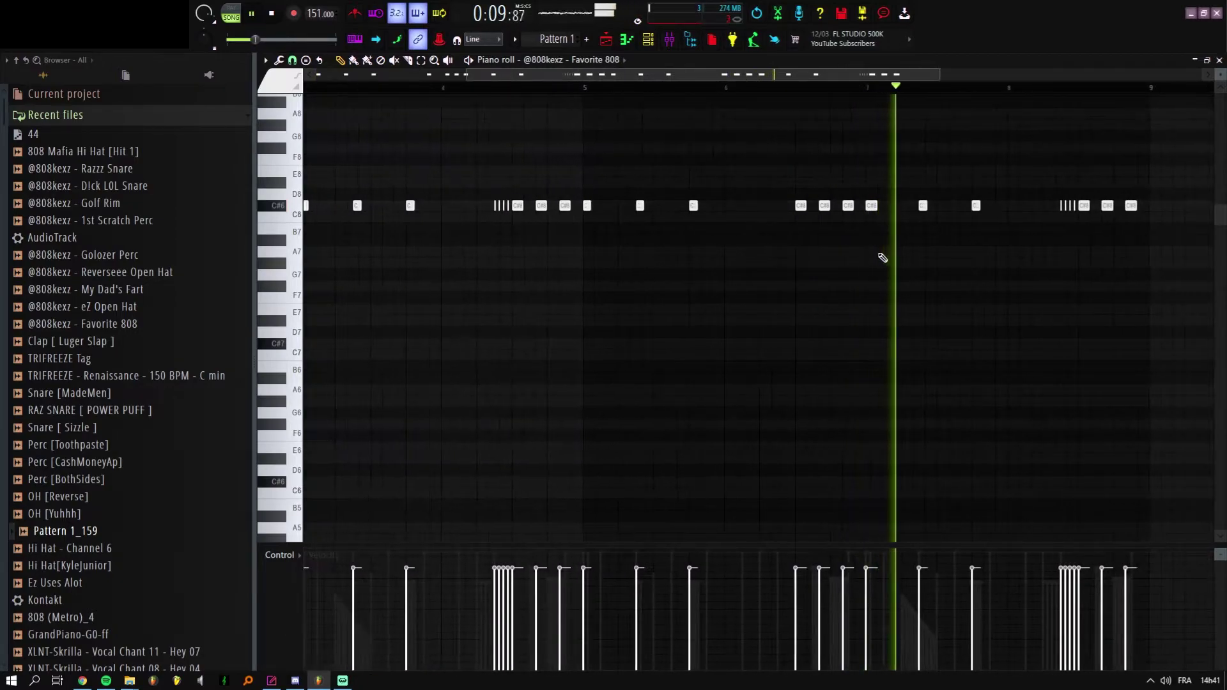
Step: Fill the end of bar 8 after the four-hit roll with six back-to-back C#8 notes and play it back
scroll(1094, 212, "up", 1)
scroll(1094, 212, "up", 1)
key("space")
key("space")
scroll(786, 257, "down", 5)
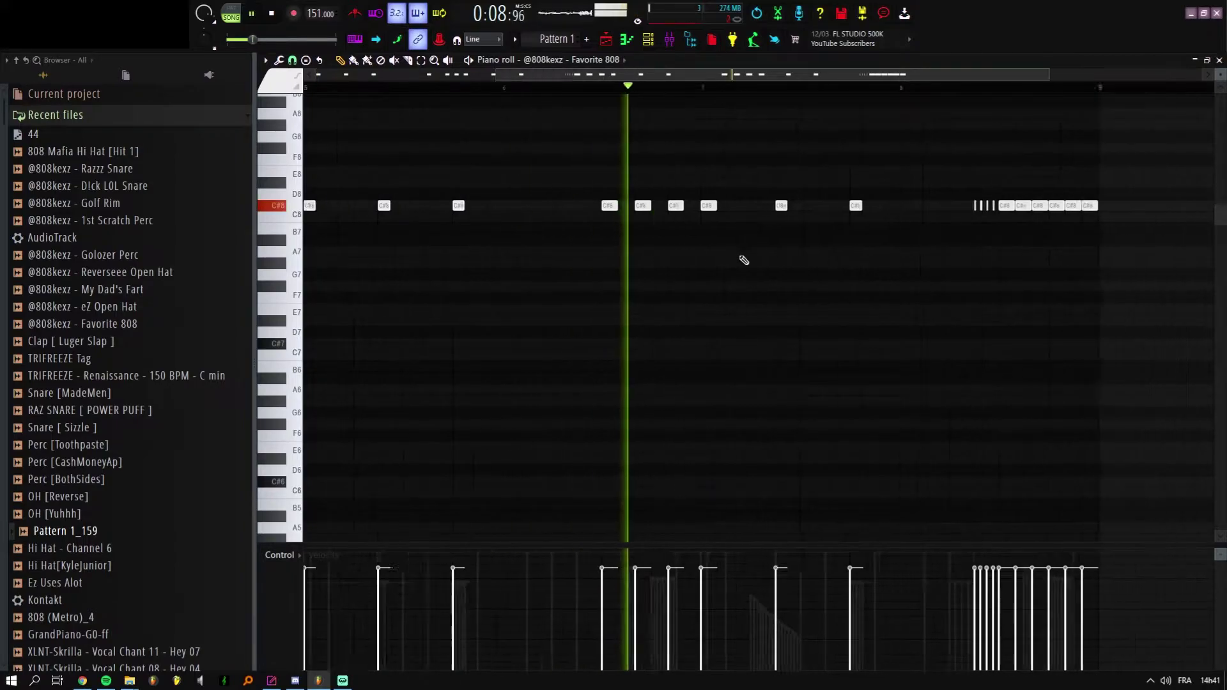
Step: Add a lower-velocity C#8 note between the first two longer notes after the roll in bar 4
scroll(531, 254, "up", 4)
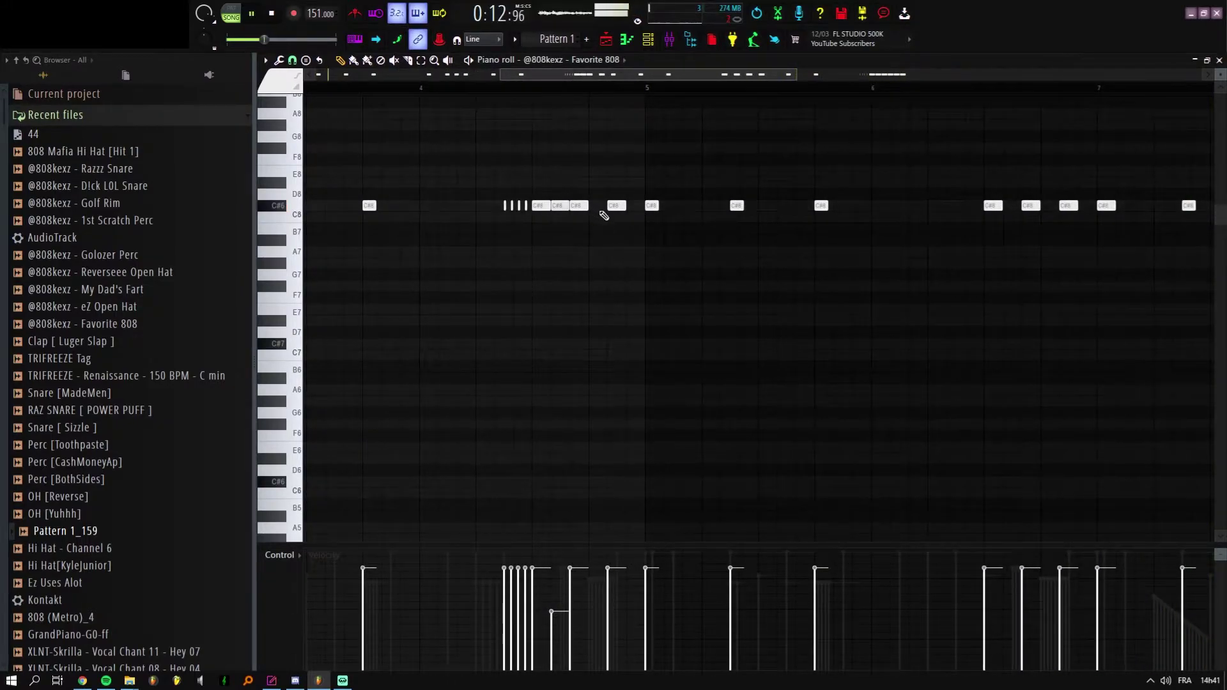
scroll(496, 255, "down", 4)
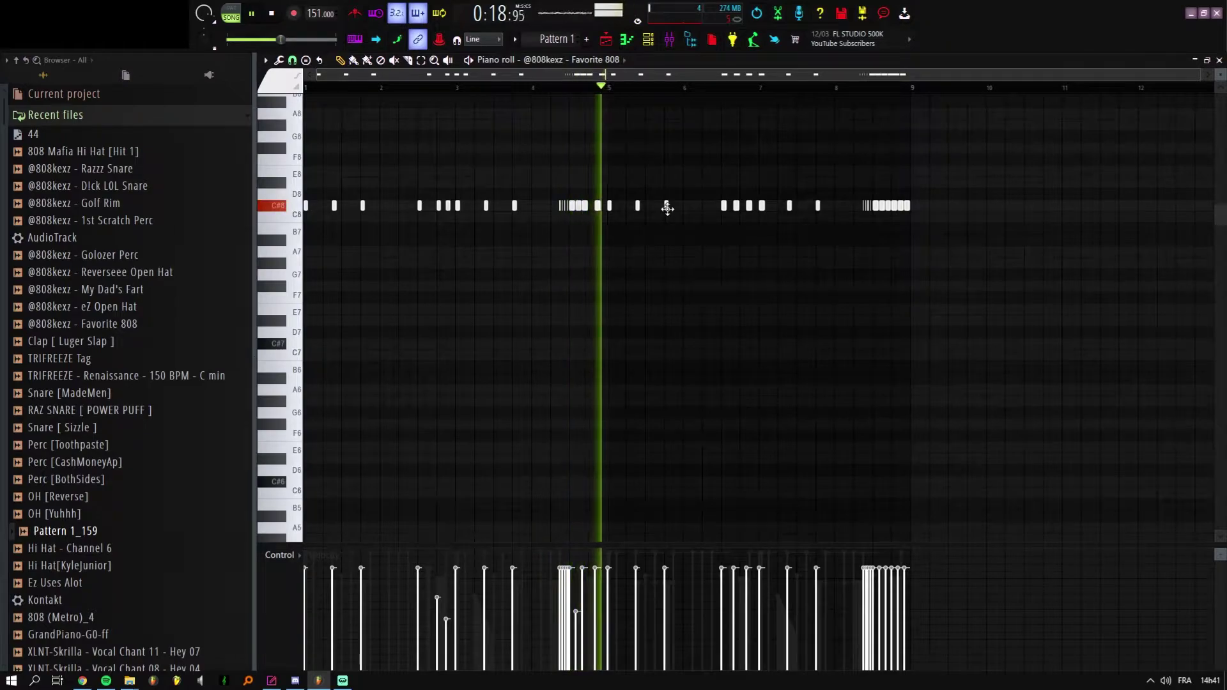
scroll(598, 221, "up", 3)
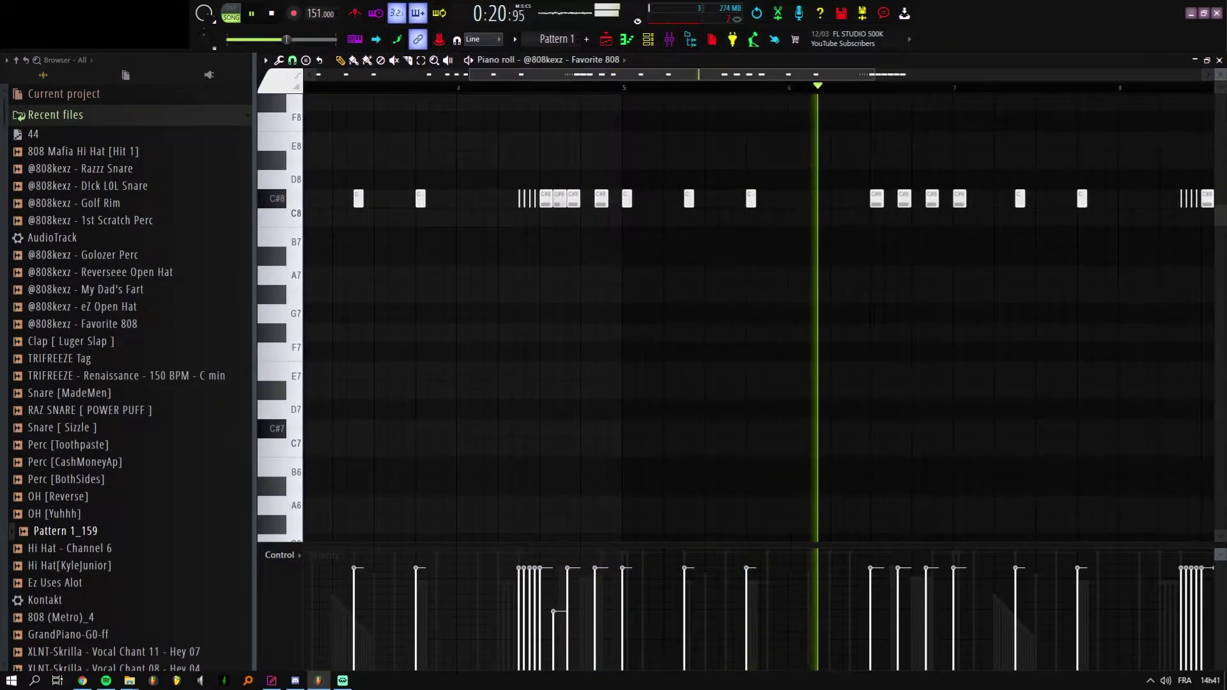
Step: Transpose all the 808 notes down from C#8 to C#7
scroll(1028, 294, "down", 3)
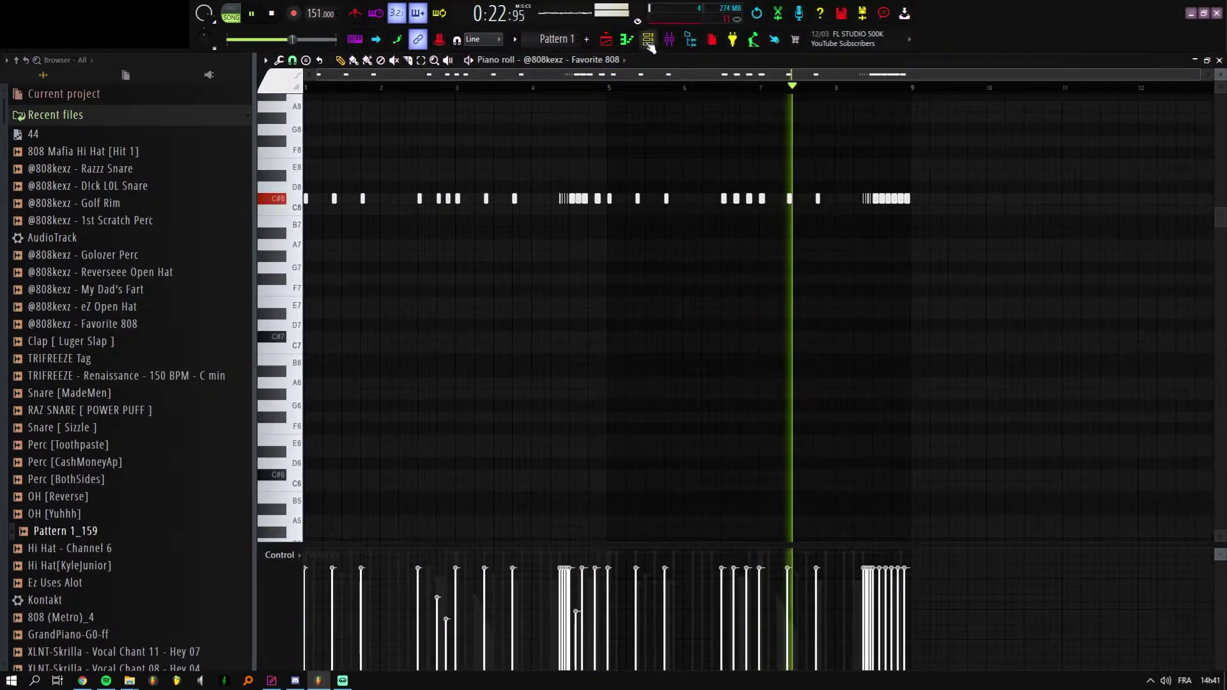
left_click(648, 41)
left_click(648, 40)
key("ctrl+Down")
key("ctrl+Down")
key("ctrl+Down")
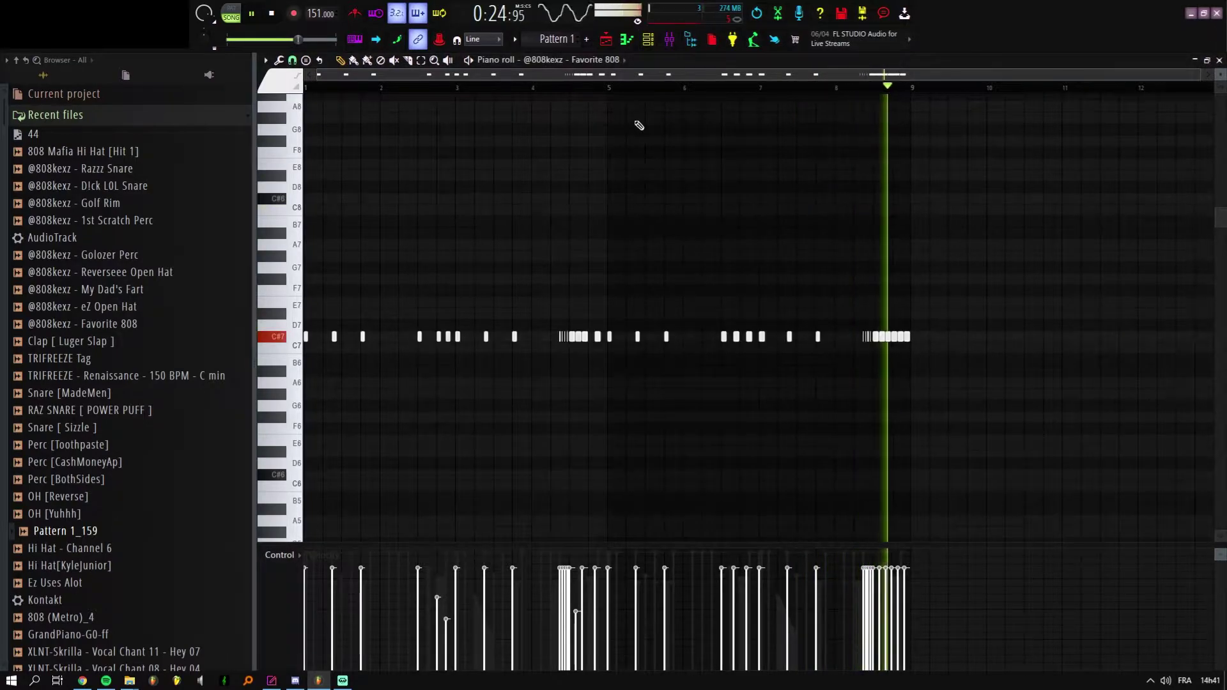
scroll(447, 326, "down", 5)
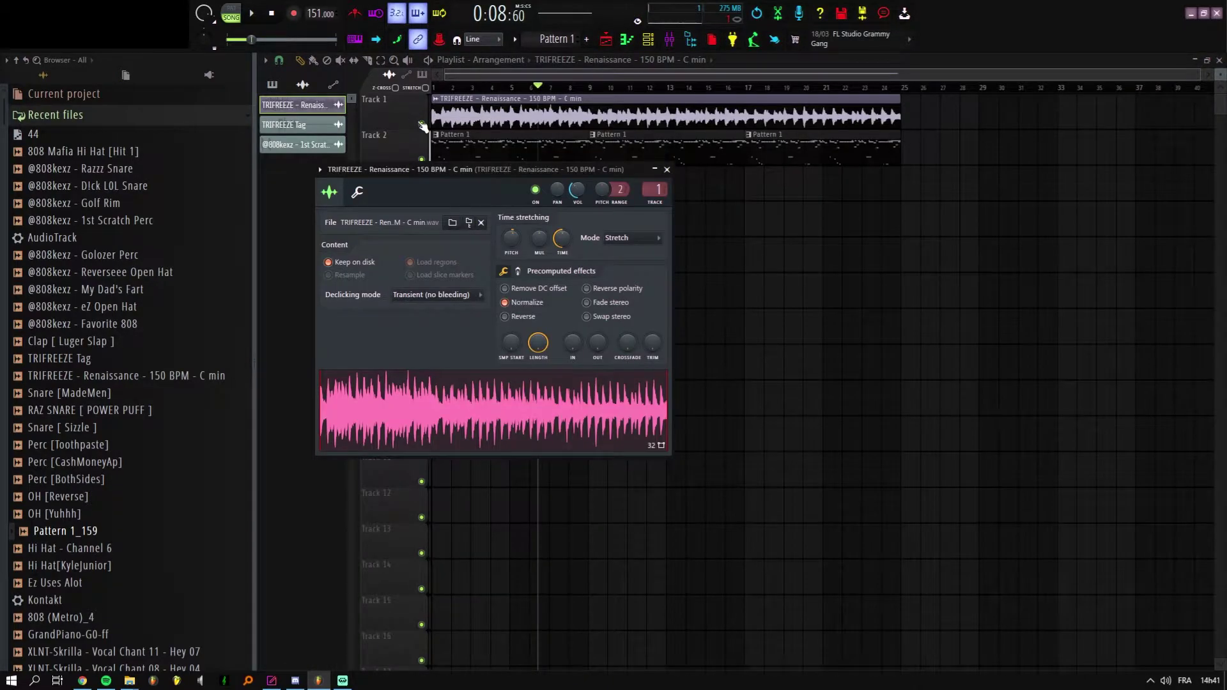
Step: Solo the melody loop's track in the playlist and play the loop from the start
right_click(421, 124)
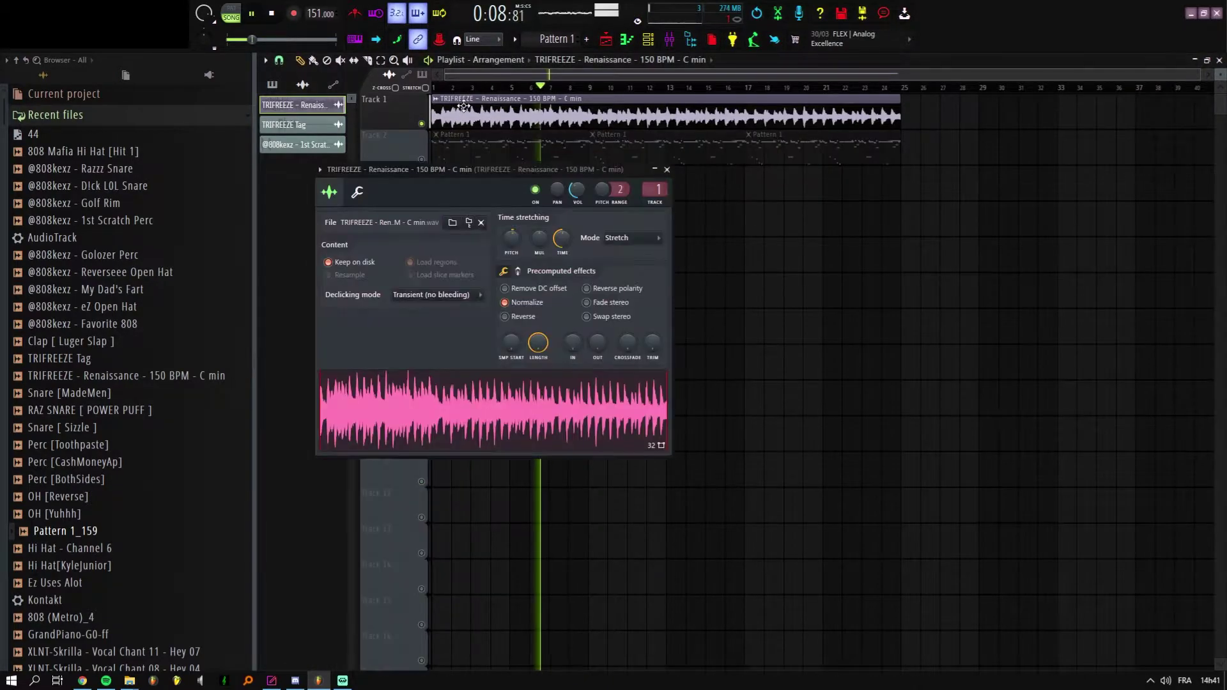
right_click(879, 205)
double_click(527, 130)
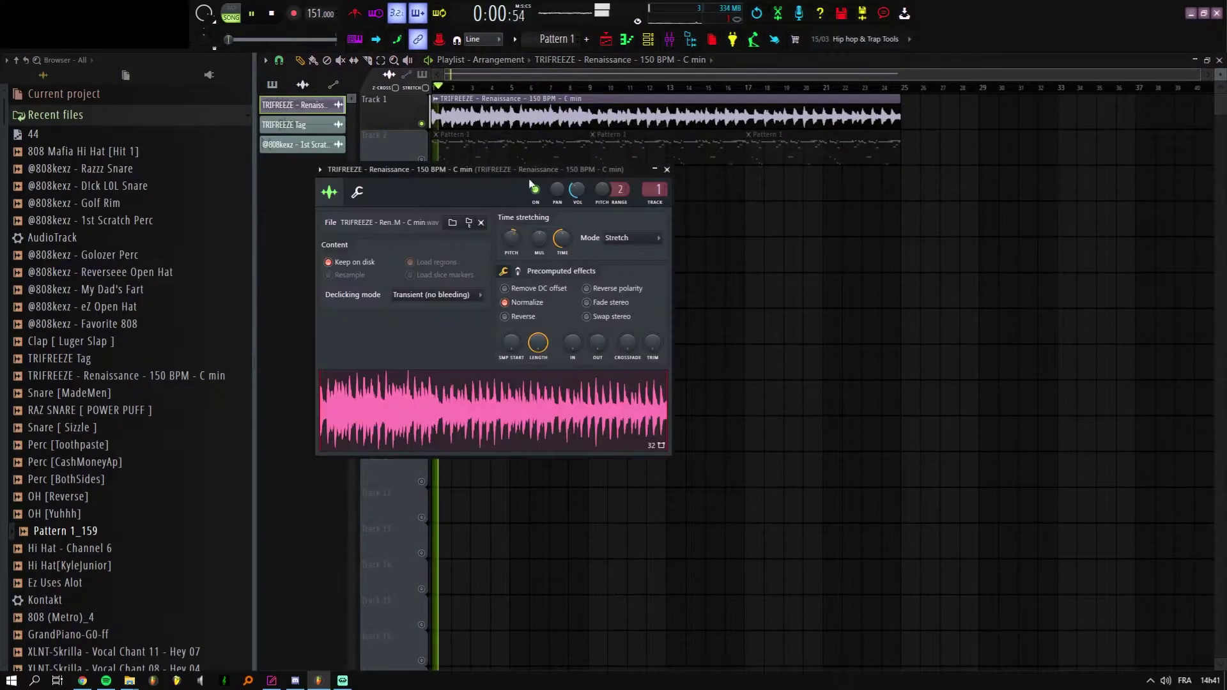
key("space")
Step: Try transposing all the Favorite 808 notes up two octaves to D#7
right_click(748, 224)
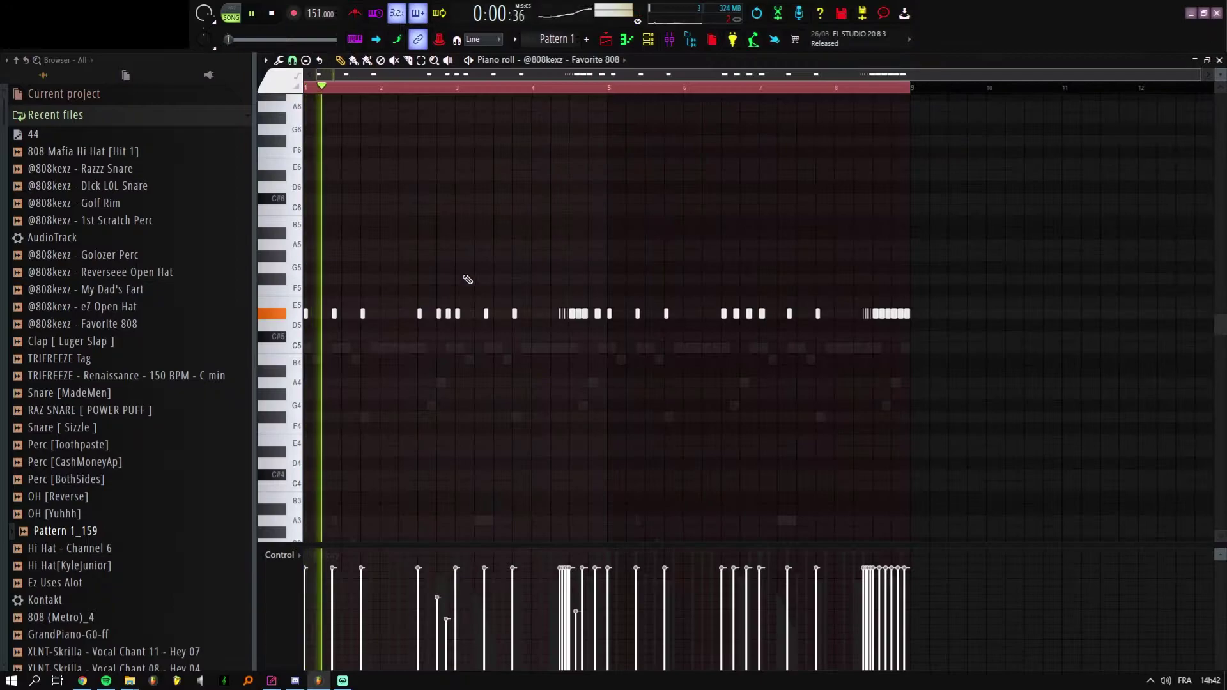
key("ctrl+Up")
key("ctrl+Up")
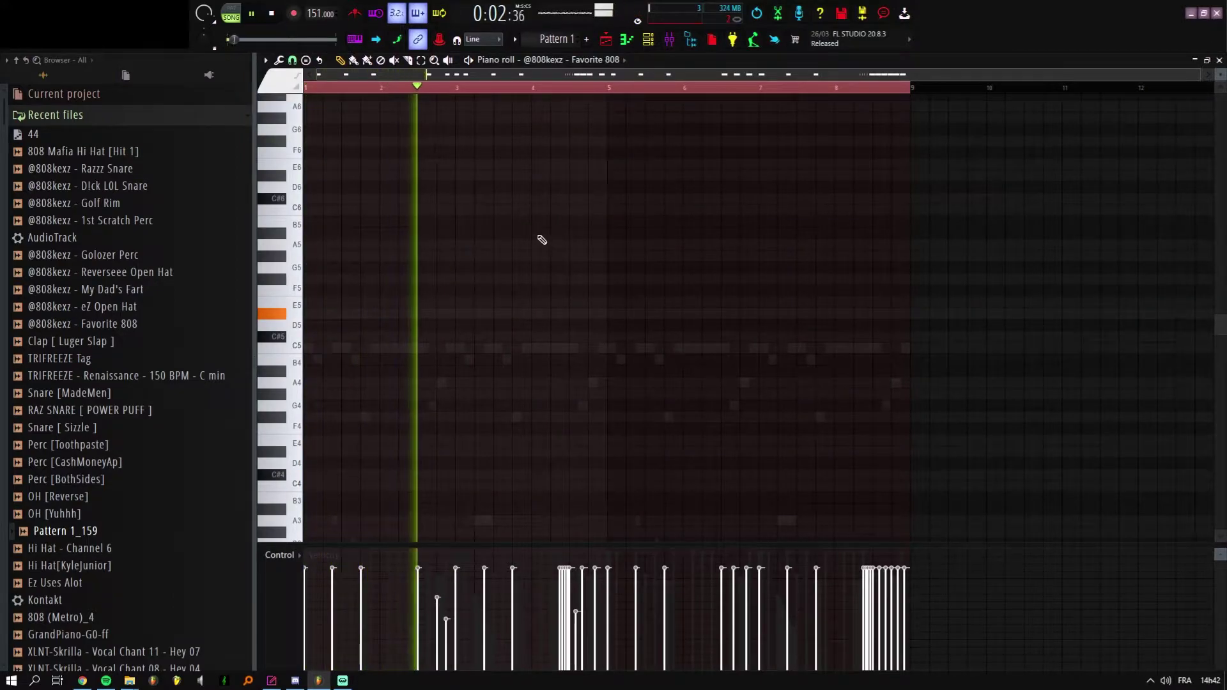
scroll(550, 269, "up", 5)
Step: Try eZ Open Hat hits on steps 1 and 7 of the channel rack with playback
key("F6")
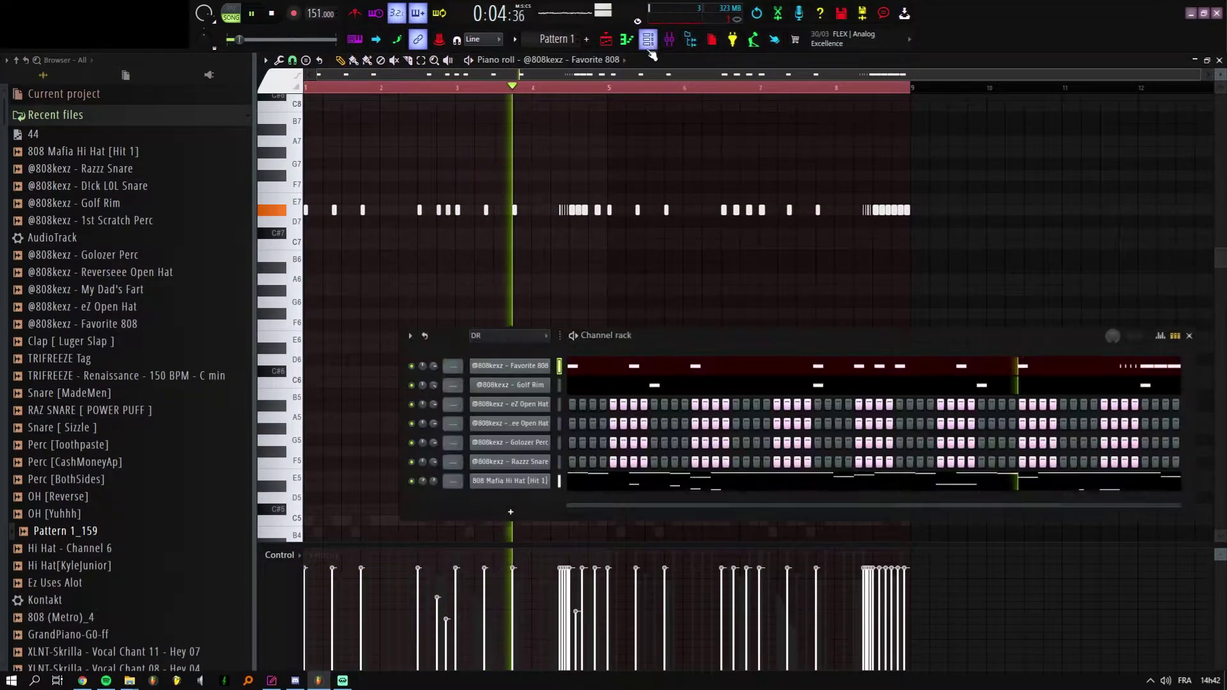
right_click(550, 402)
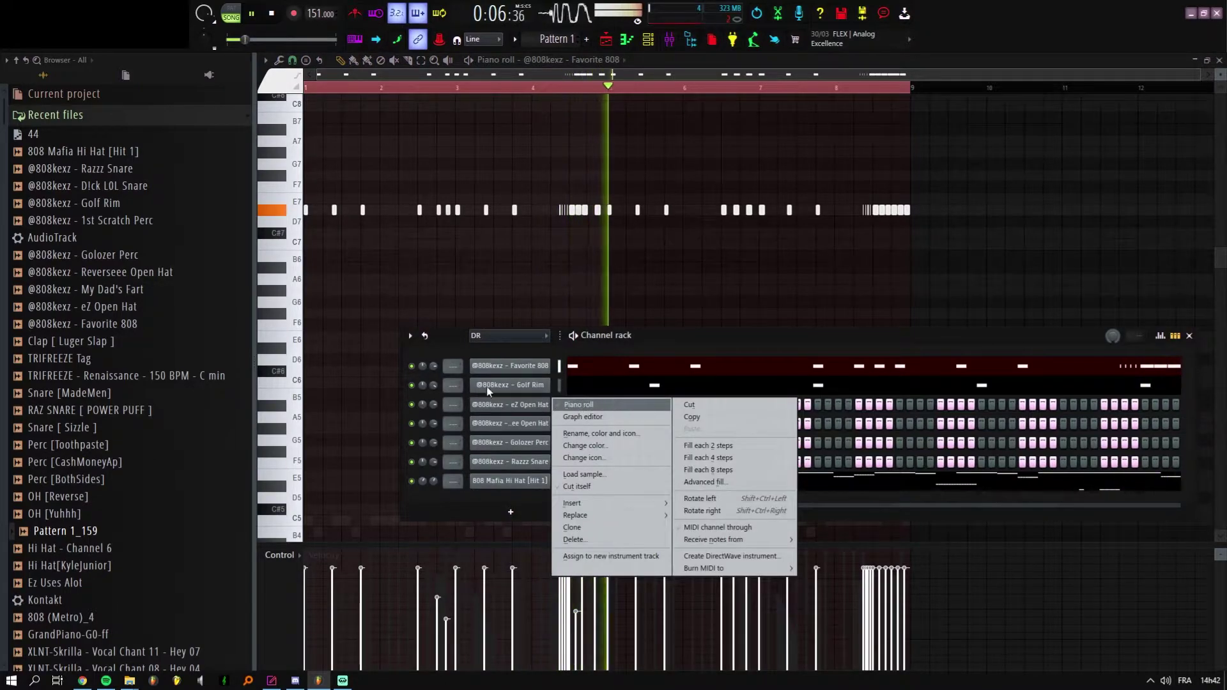
left_click(596, 349)
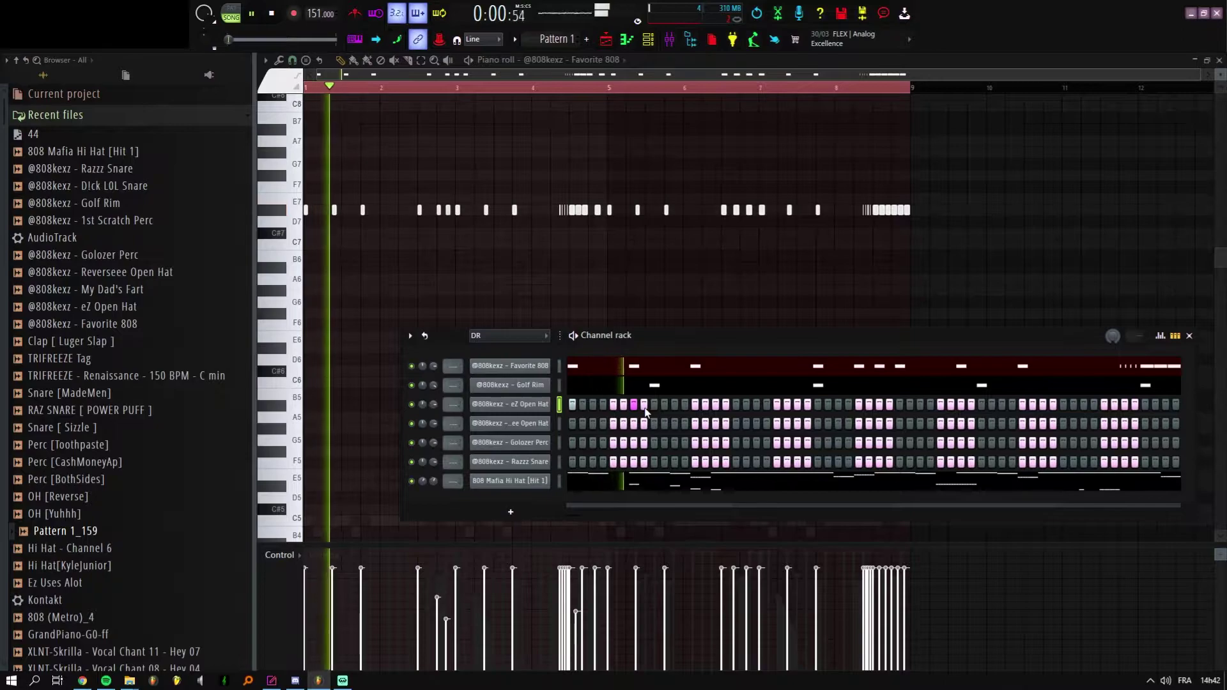
left_click(635, 406)
key("space")
Step: Try a lower-velocity eZ Open Hat hit on step 5 using the graph editor and play it back
right_click(541, 409)
left_click(581, 419)
left_click(609, 495)
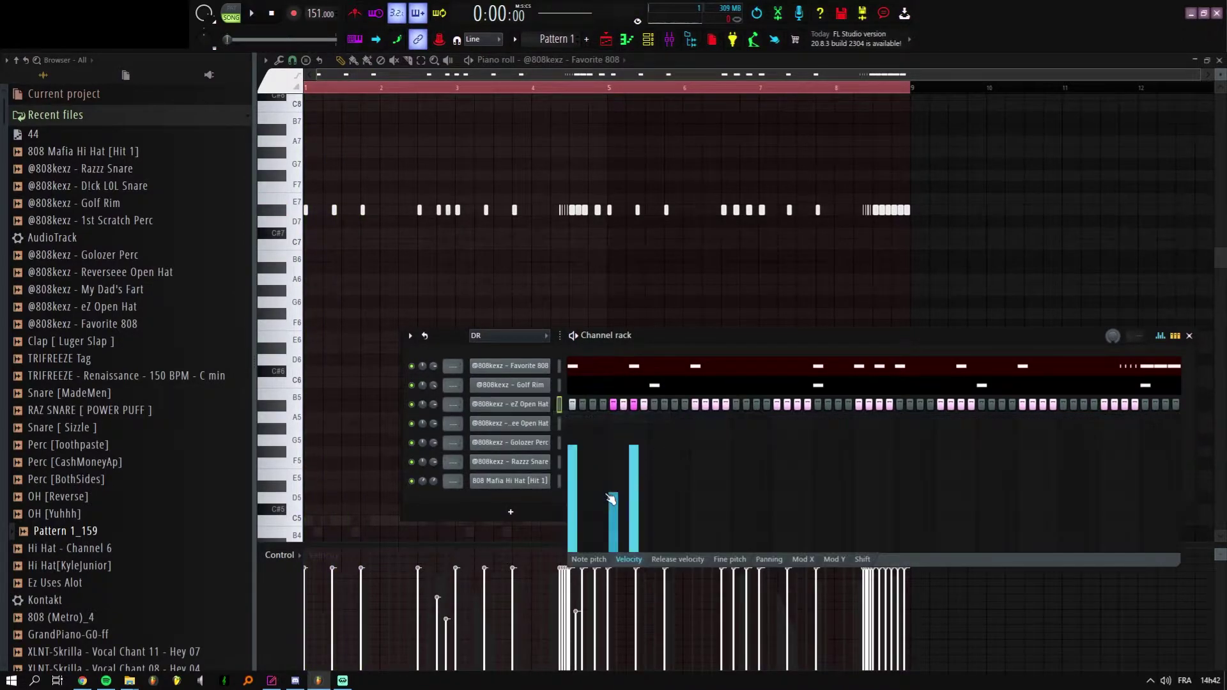
key("space")
key("space")
right_click(556, 409)
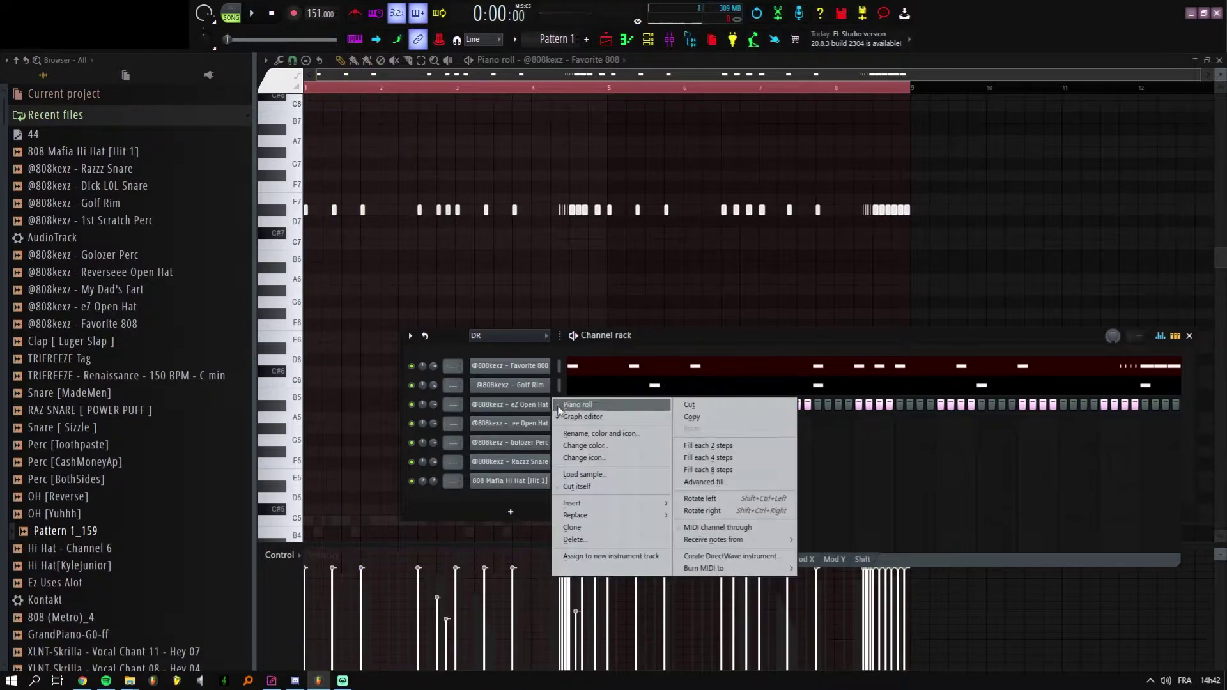
left_click(561, 303)
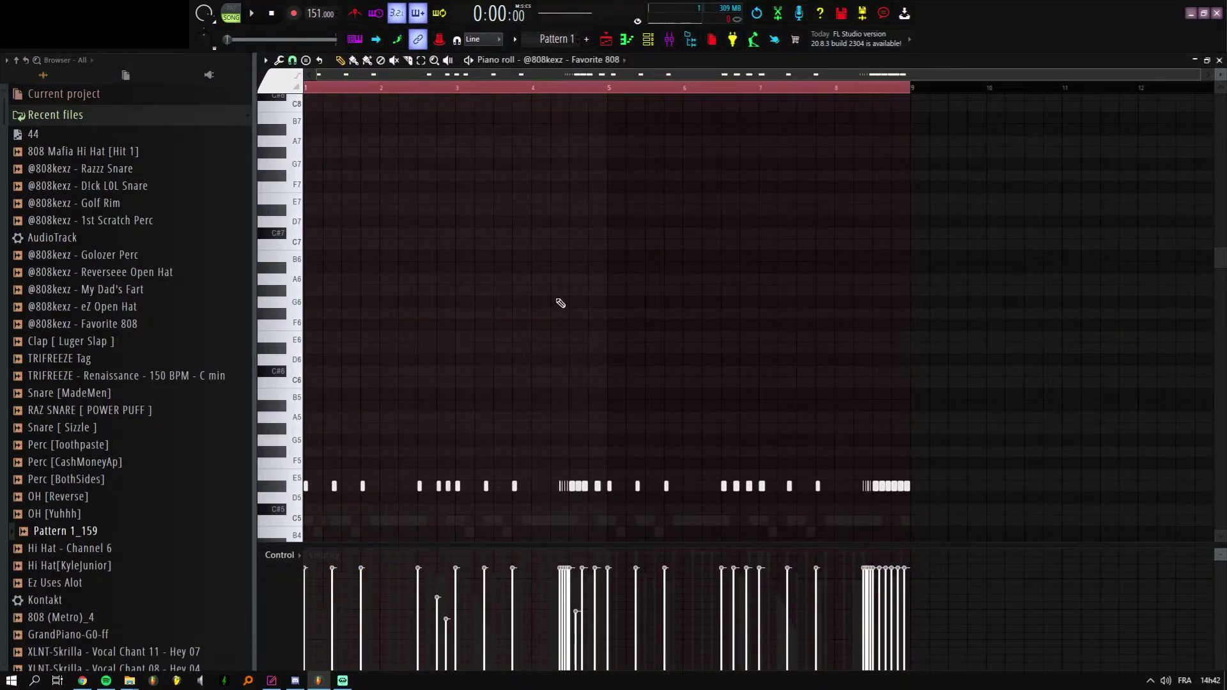
key("F6")
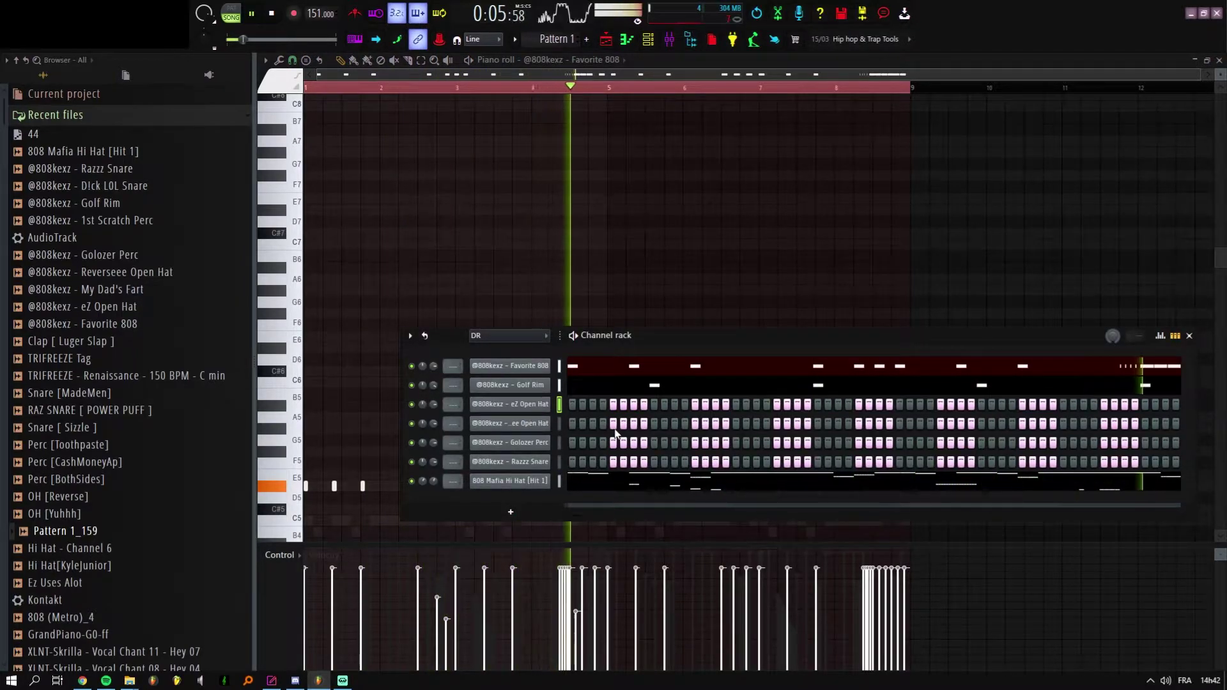
key("F6")
scroll(521, 346, "up", 4)
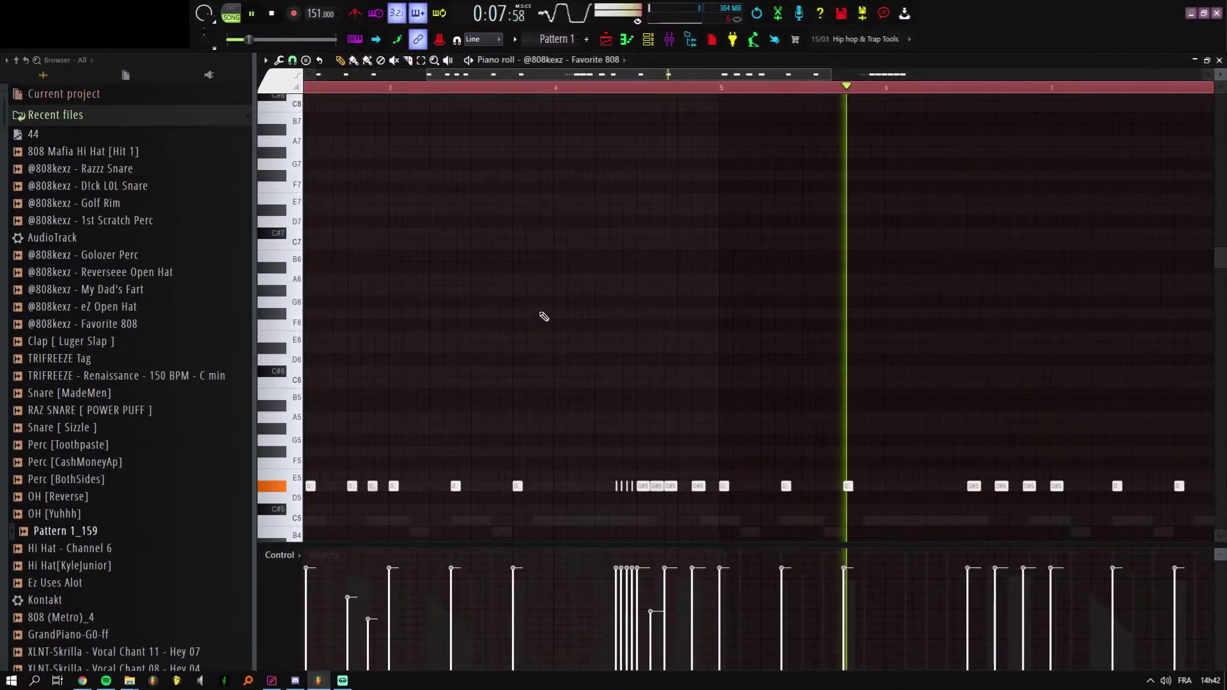
scroll(947, 280, "down", 2)
scroll(965, 281, "down", 2)
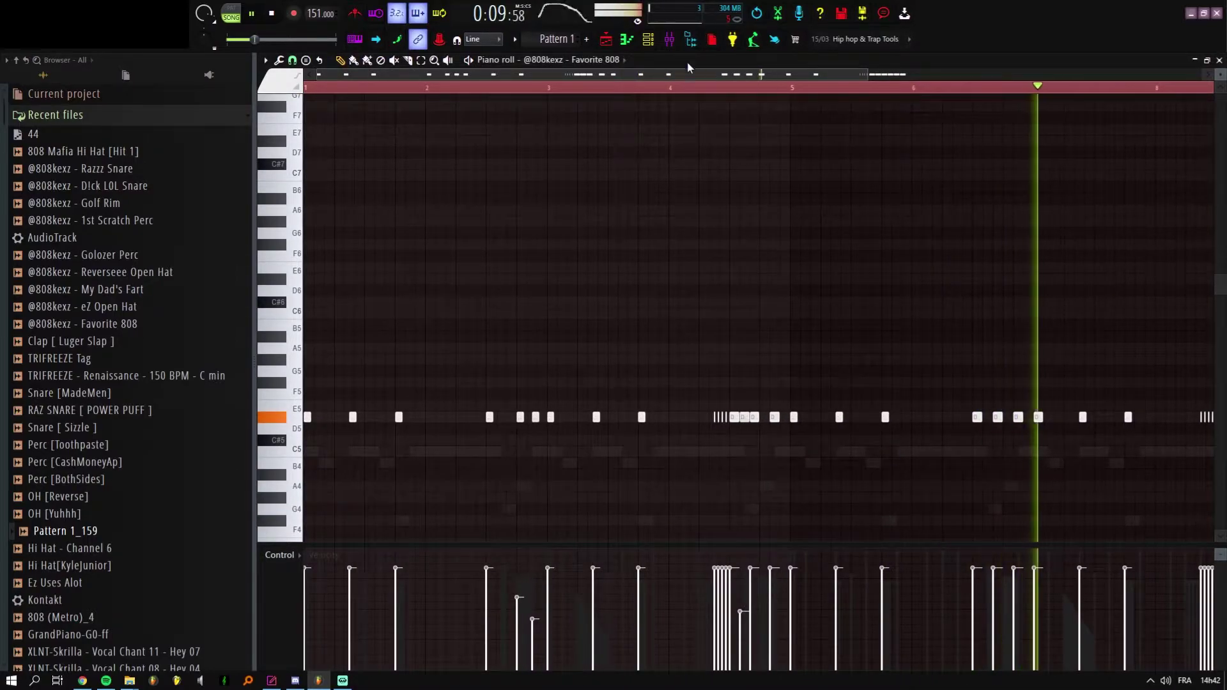
Step: Review the sampler settings of the eZ Open Hat, Reverseee Open Hat, Favorite 808 and Golf Rim channels
left_click(649, 40)
left_click(516, 407)
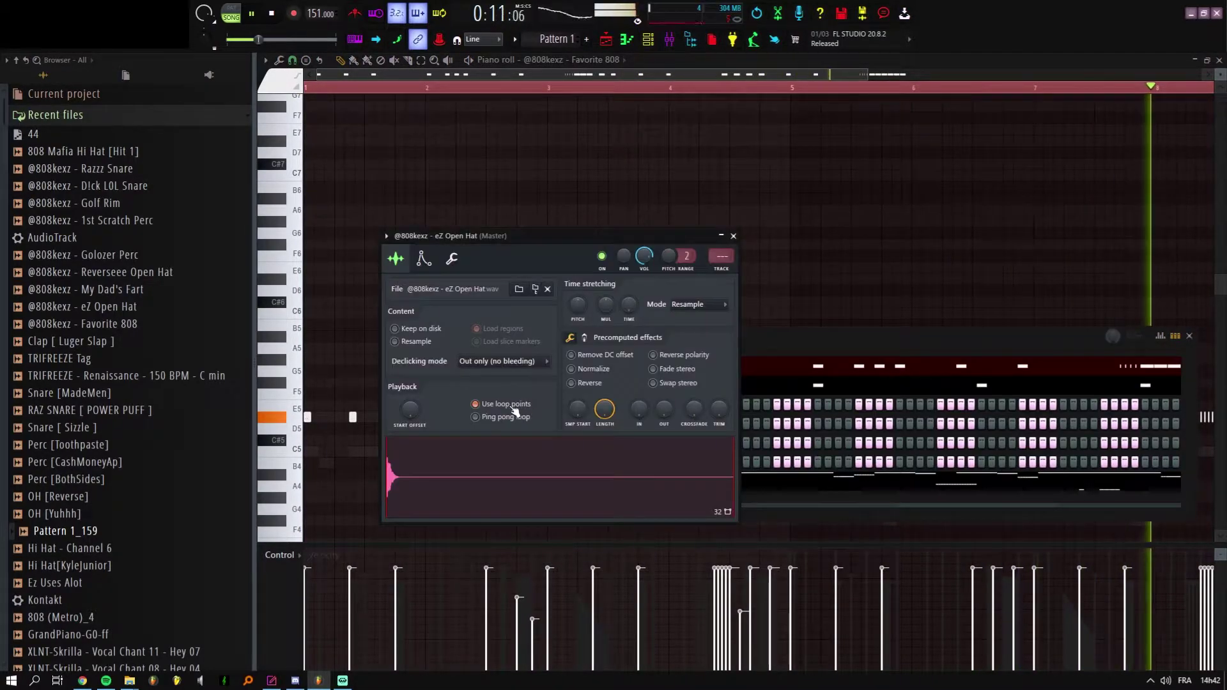
left_click(812, 345)
left_click(530, 442)
left_click(528, 425)
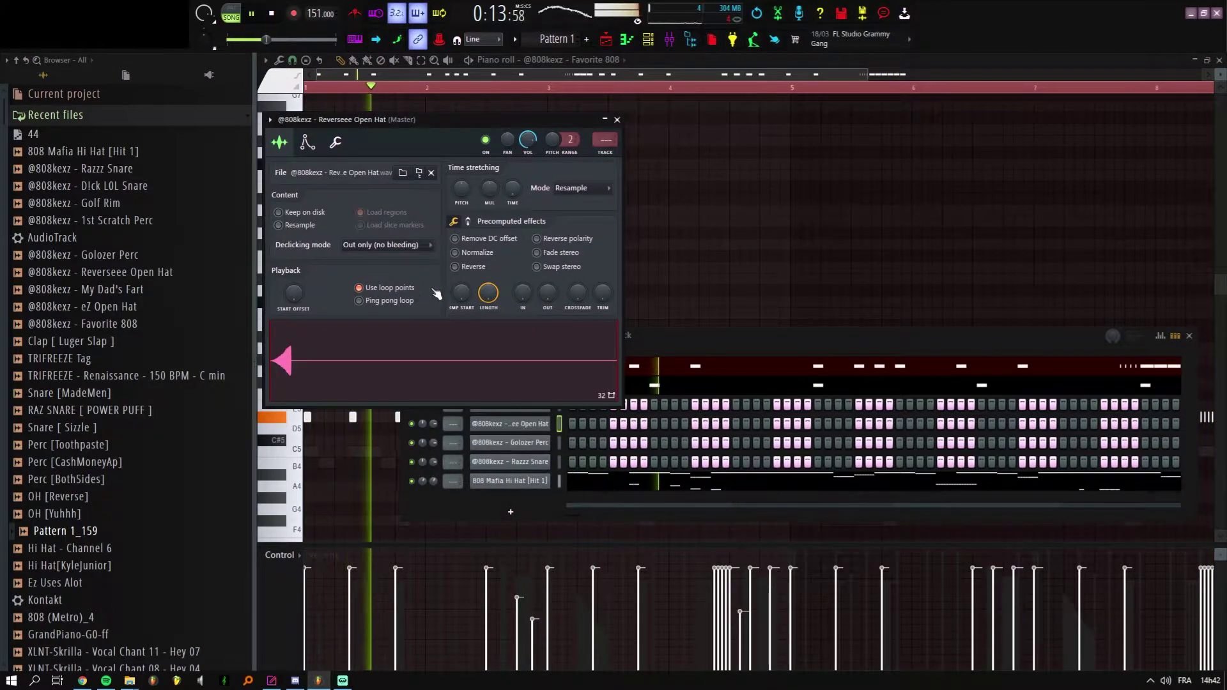
left_click(677, 334)
left_click(537, 369)
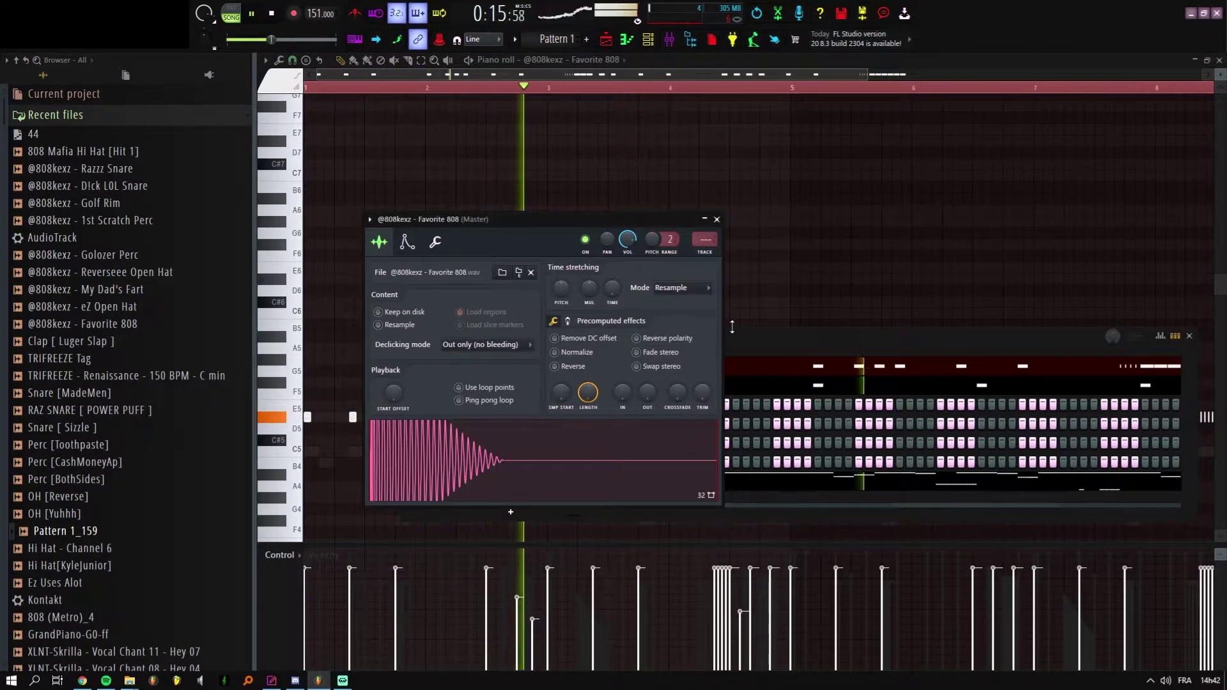
left_click(732, 327)
left_click(514, 388)
left_click(729, 347)
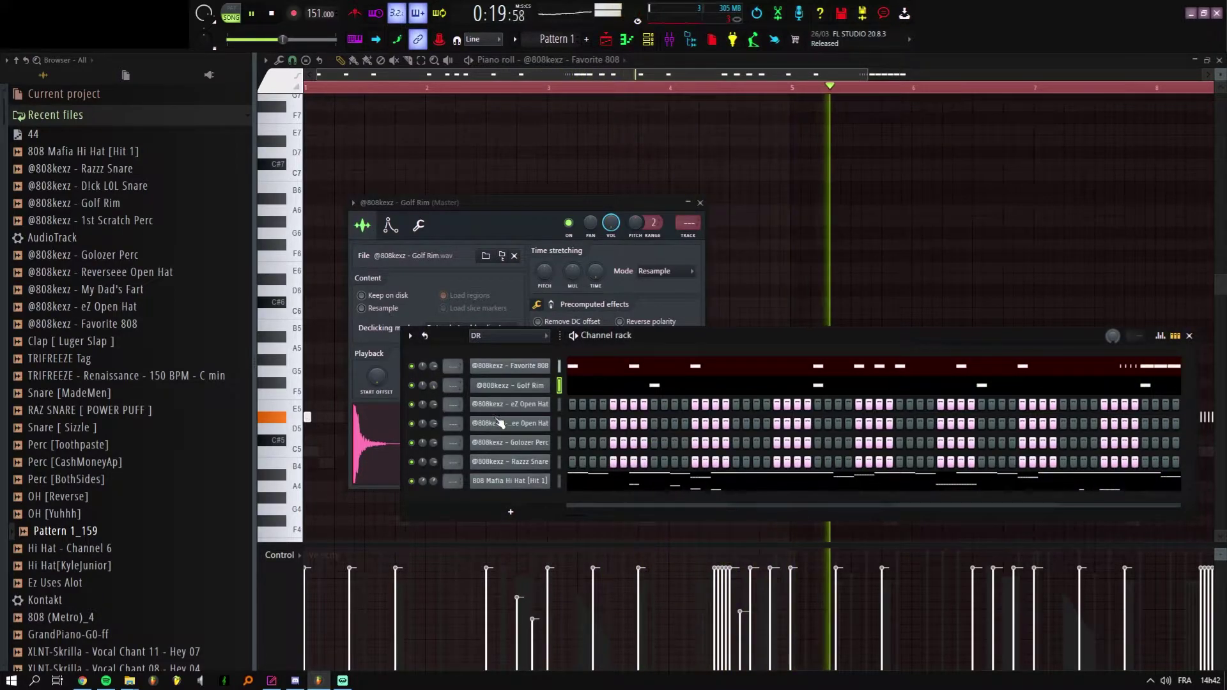
left_click(500, 422)
left_click(627, 340)
Step: Disable loop points and enable Normalize on the Golozer Perc sample, and add a Golozer Perc hit on step 5
left_click(500, 444)
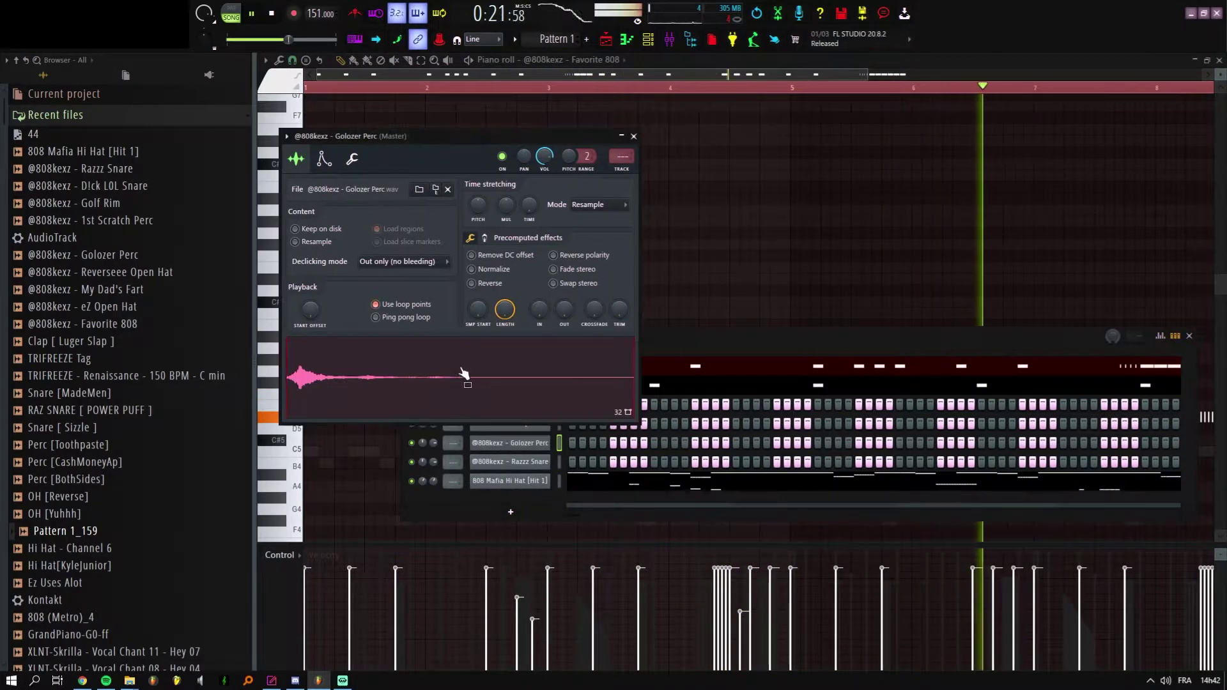
left_click(615, 425)
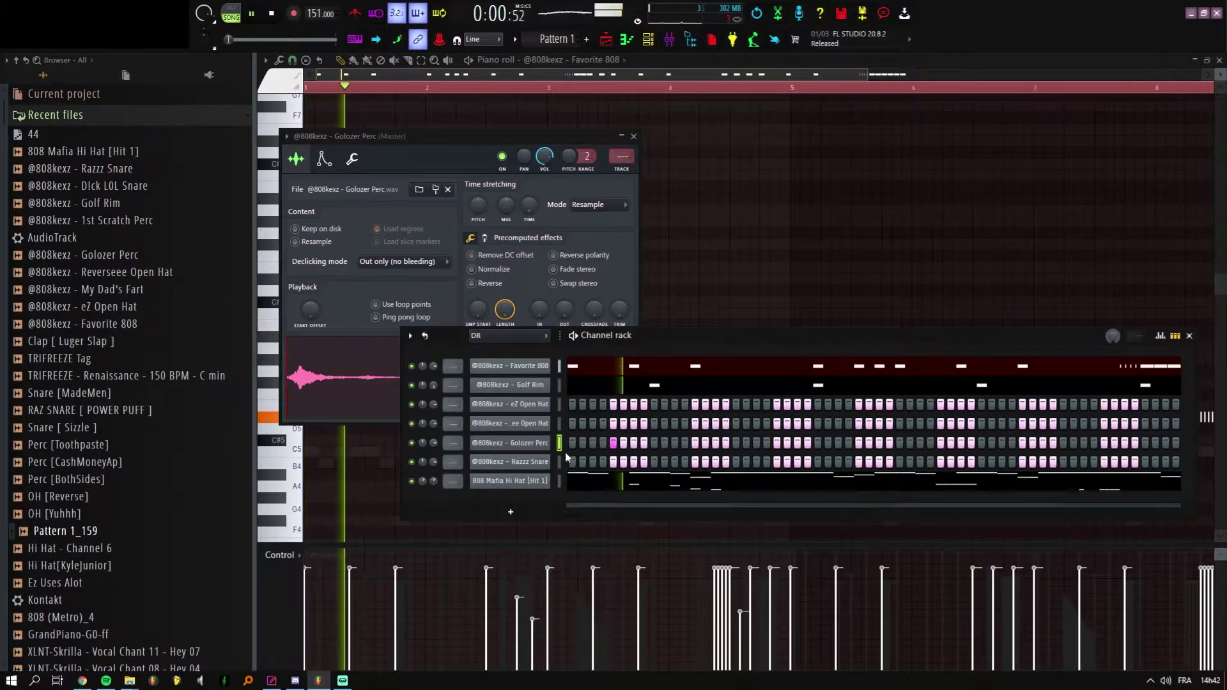
left_click(505, 258)
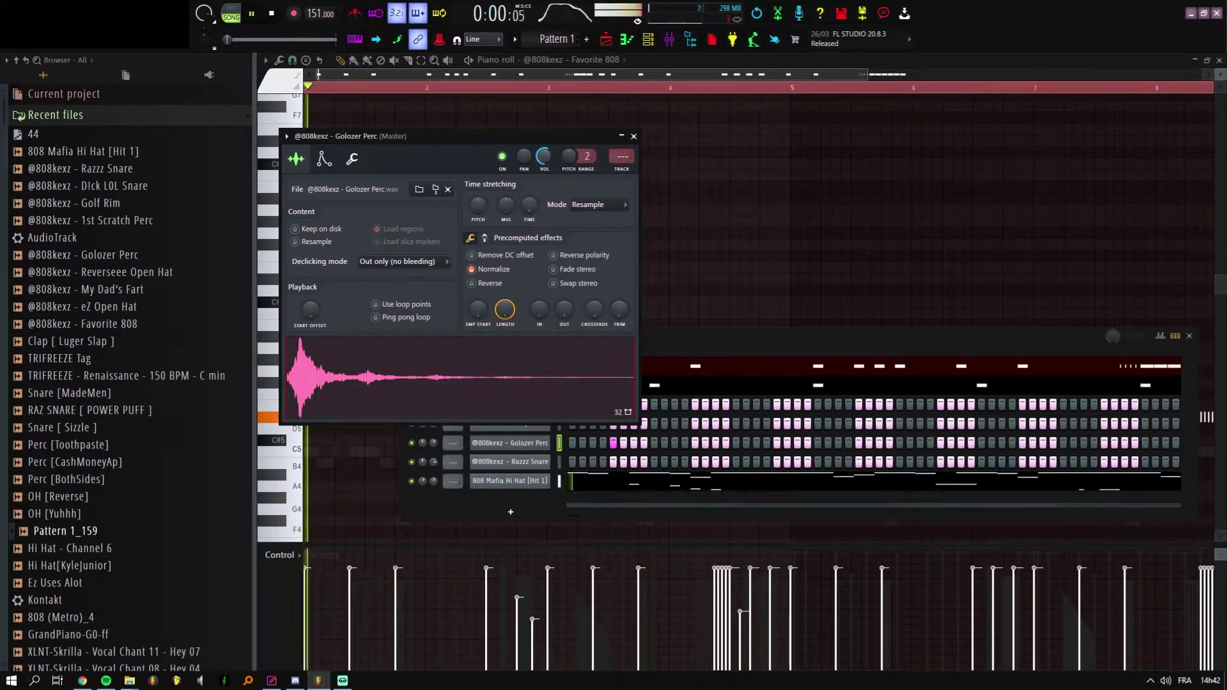
left_click(688, 375)
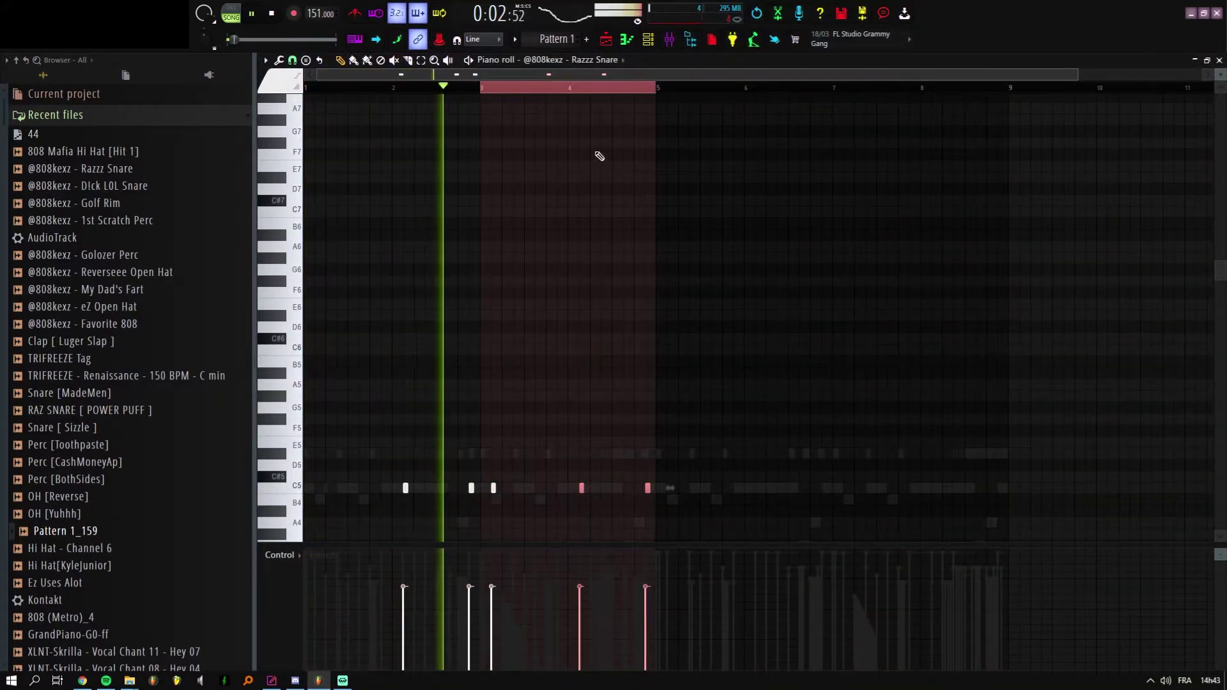
Step: Duplicate the Razzz Snare notes of bars 1 to 4 into bars 5 to 8 and raise the velocity of all the snare notes
left_click_drag(658, 89, 3, 107)
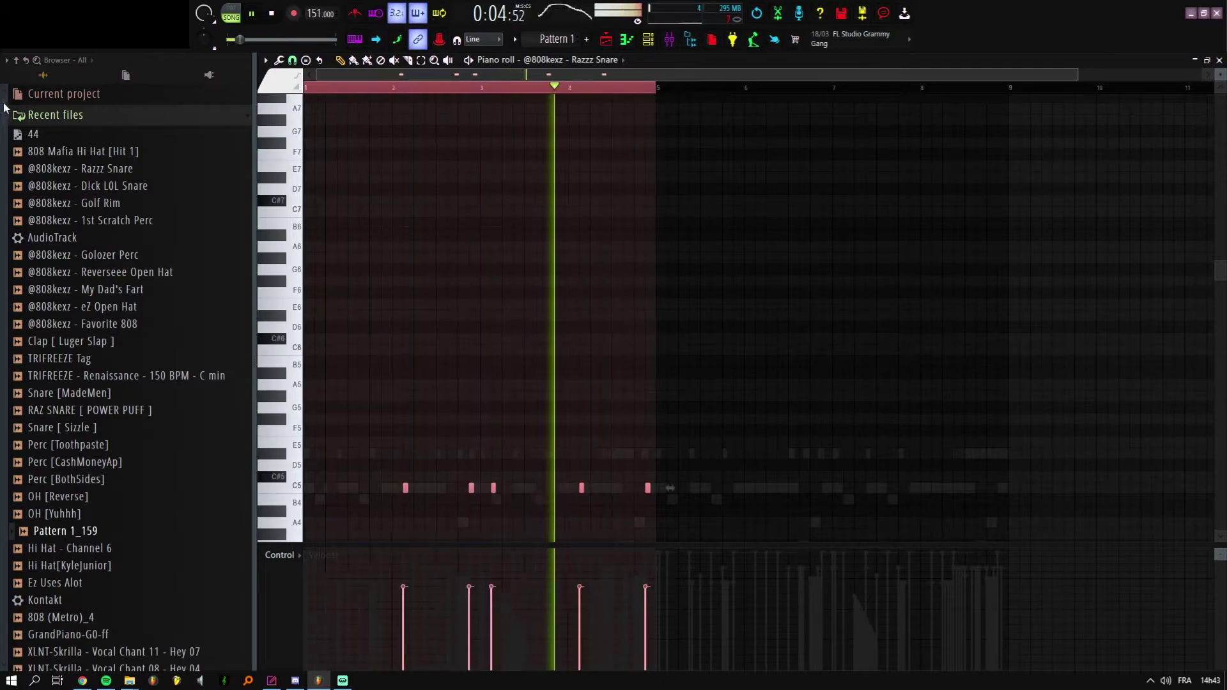
key("ctrl+b")
key("ctrl+a")
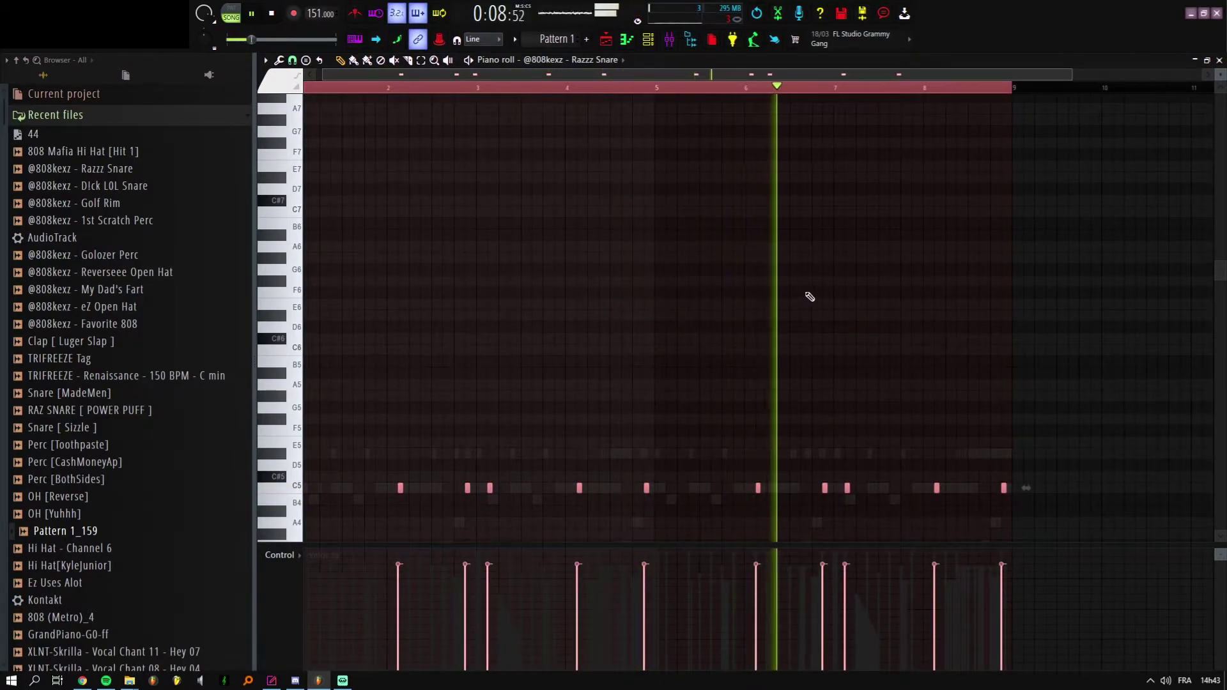
left_click(609, 44)
left_click(647, 41)
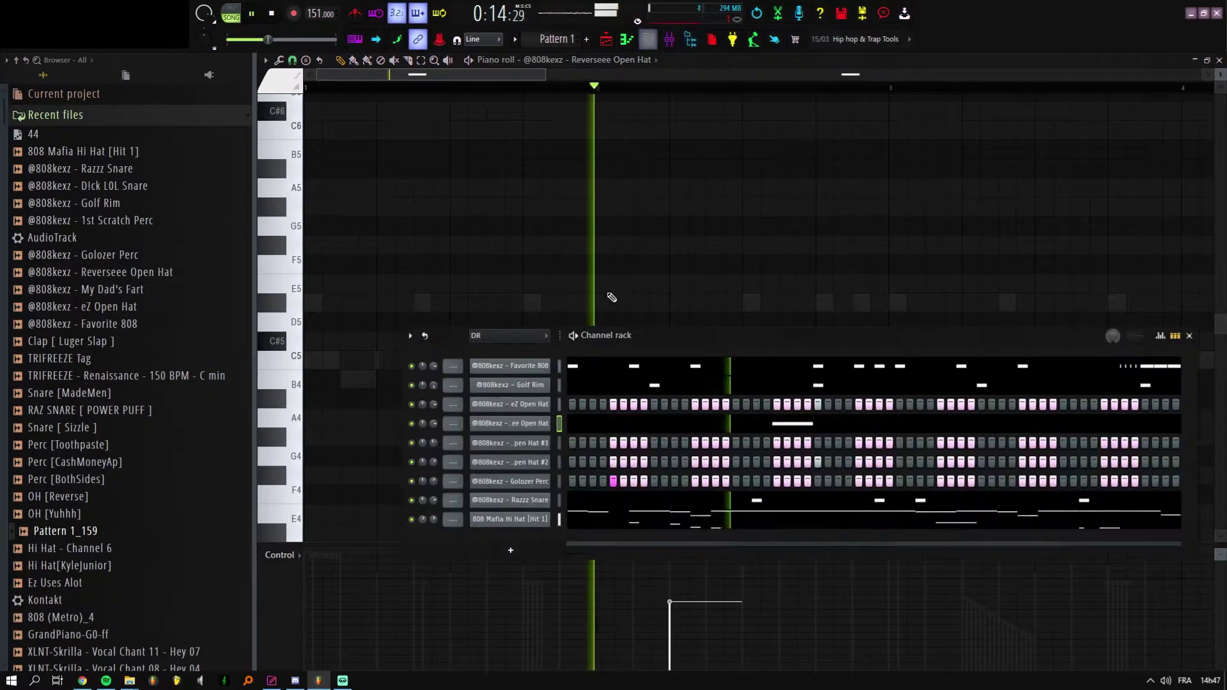
Step: Delete the Reverseee Open Hat #2 channel and play the pattern back
key("F6")
right_click(526, 468)
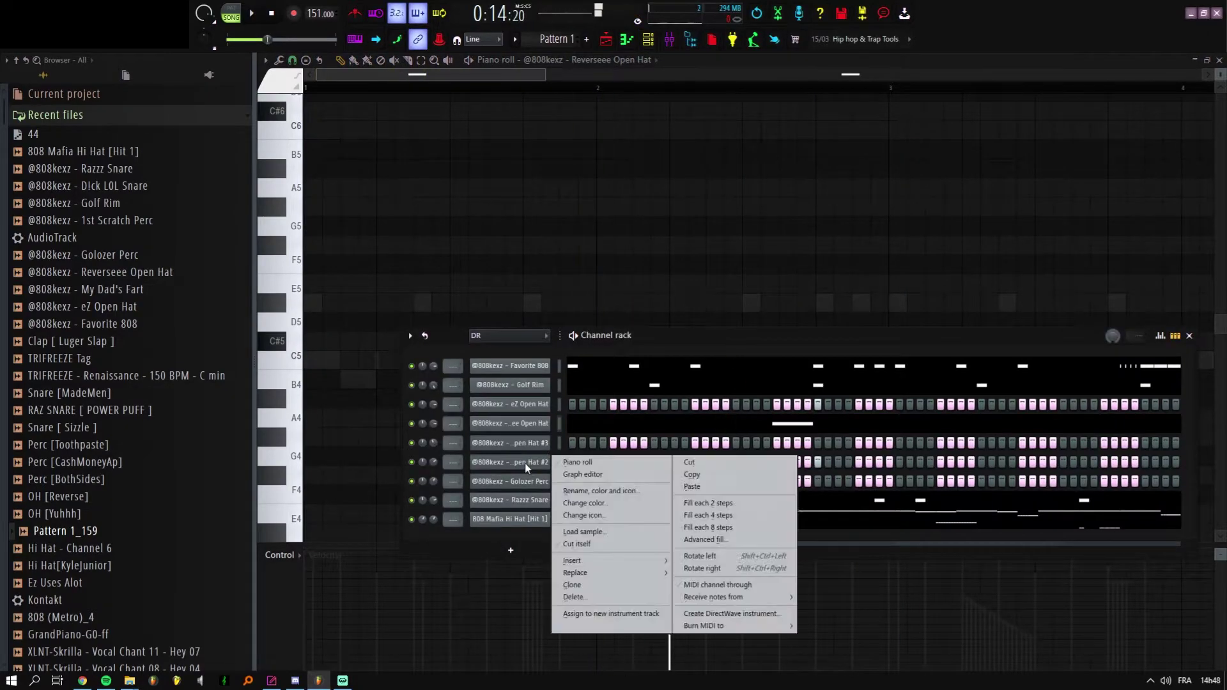
left_click(574, 596)
key("space")
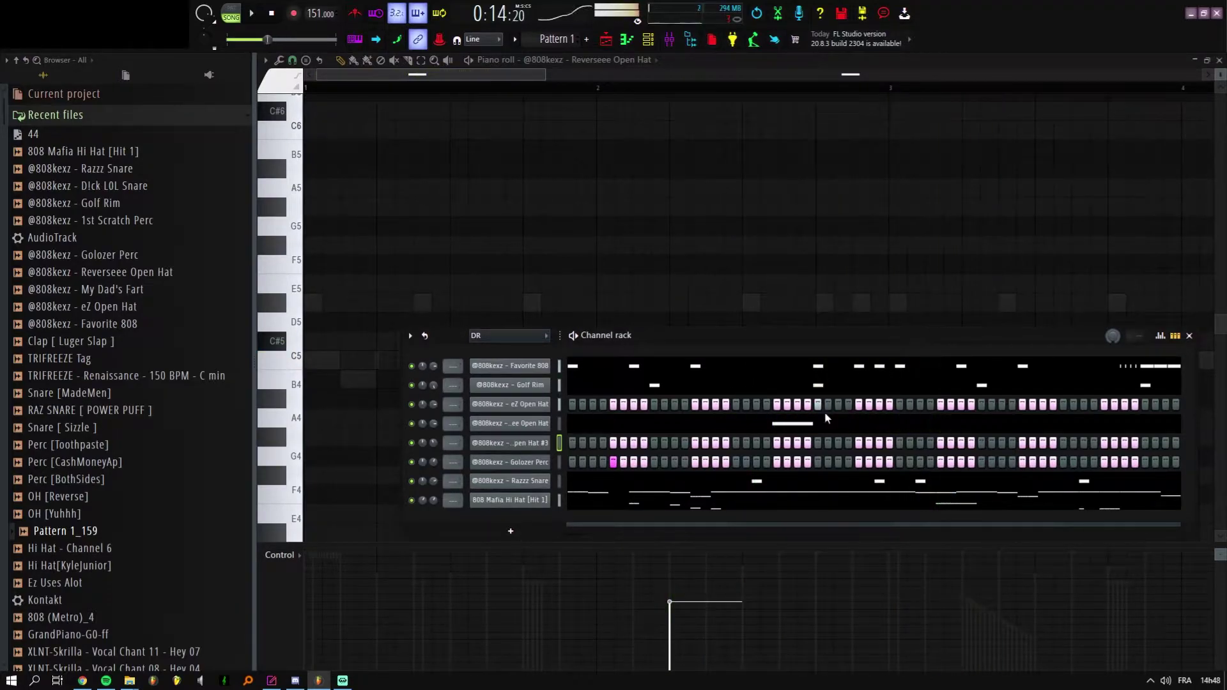
key("space")
Step: Arrange three quarter-beat C5 notes one beat apart for the eZ Open Hat, from beat 3 of bar 2 to the start of bar 3
right_click(513, 404)
left_click(578, 406)
key("space")
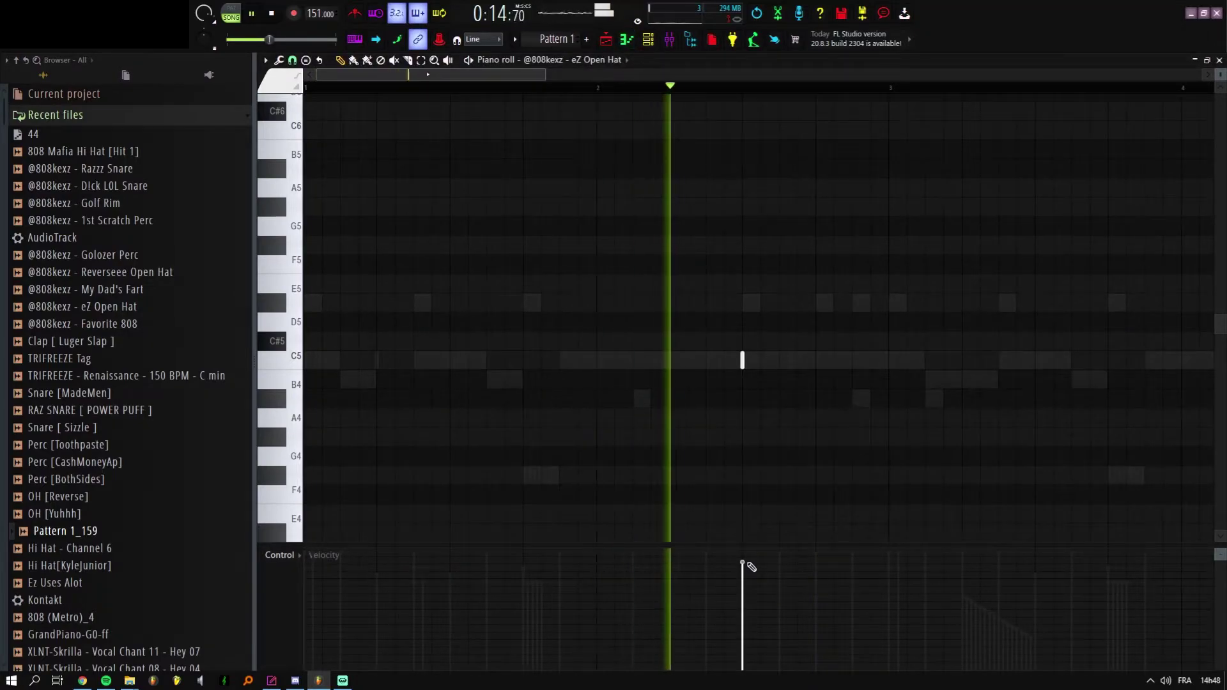
left_click(827, 362)
key("space")
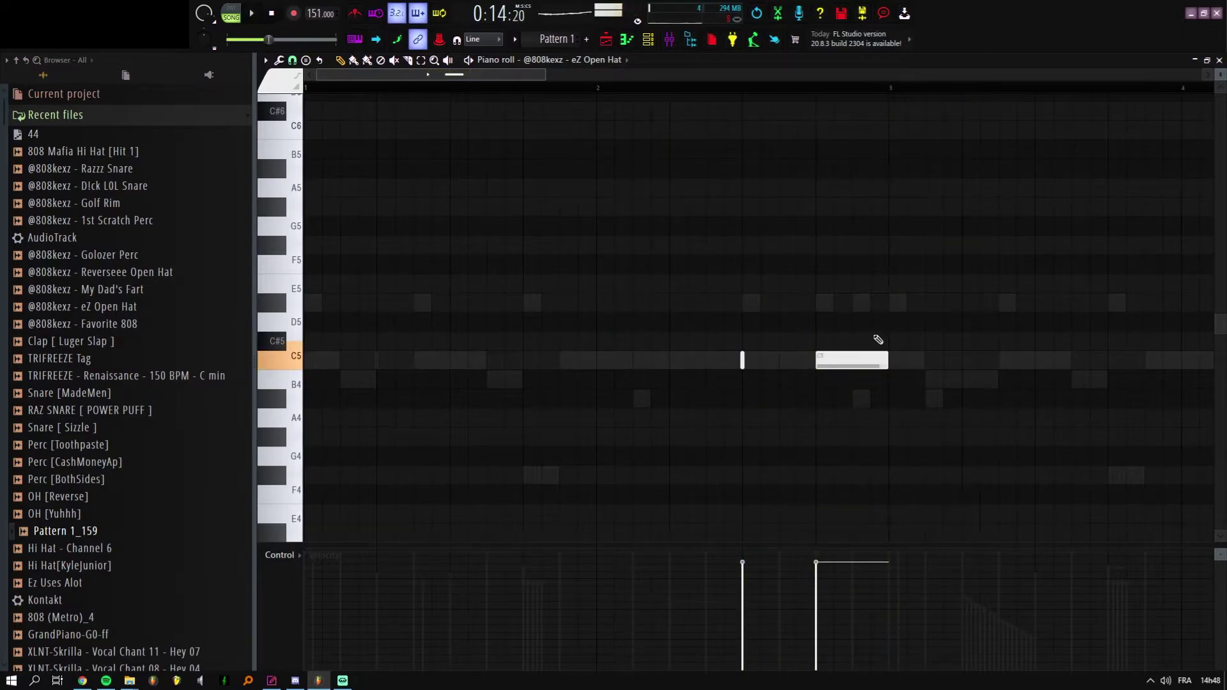
key("space")
key("shift+d")
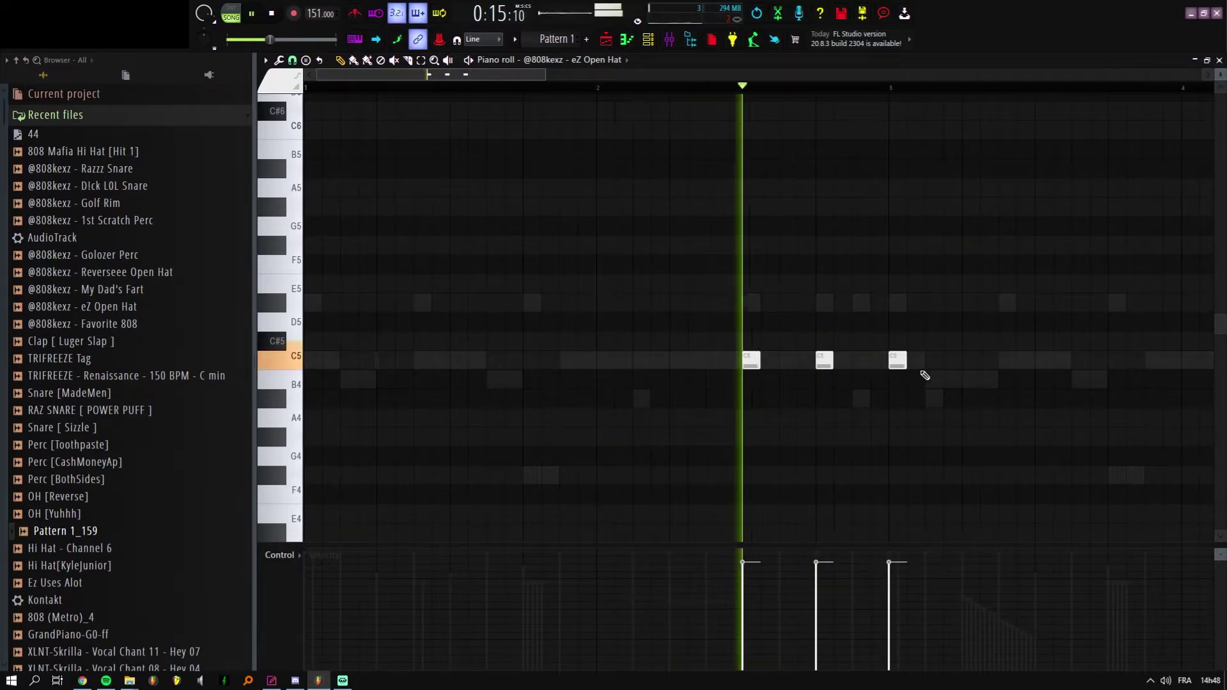
Step: Duplicate the three eZ Open Hat notes into bars 5 to 8
scroll(946, 367, "down", 1)
scroll(927, 365, "down", 3)
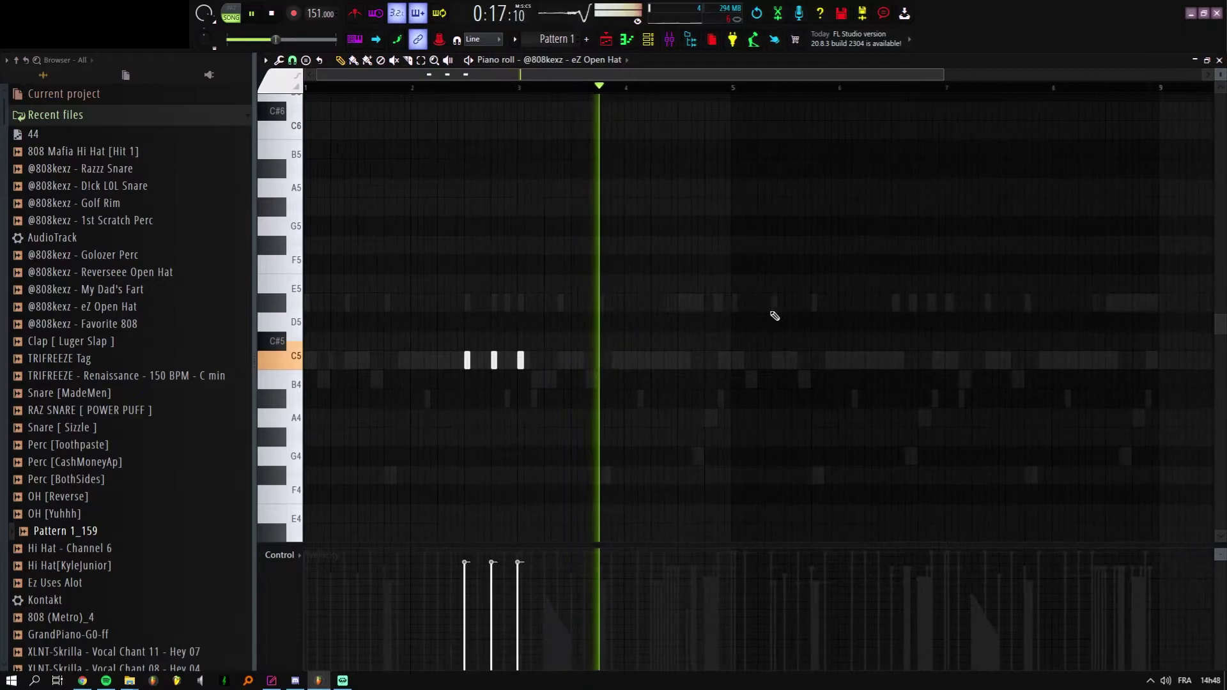
key("ctrl+a")
key("ctrl+b")
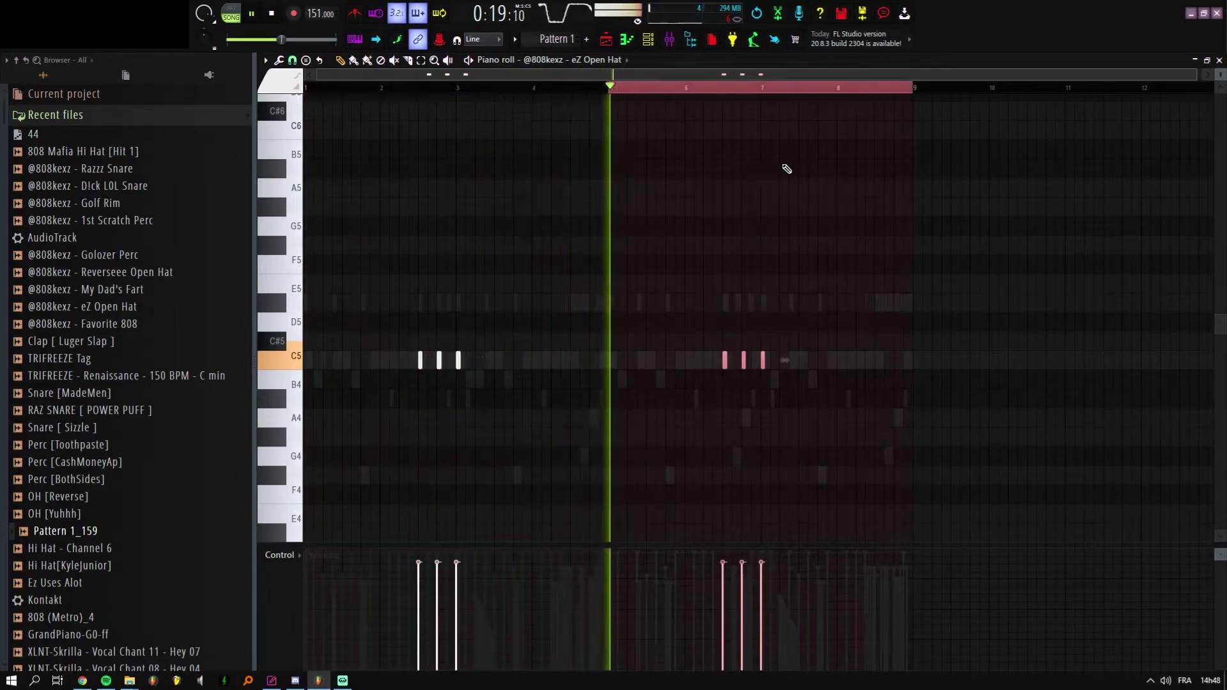
Step: Delete the copied eZ Open Hat notes from bars 5 to 8
scroll(715, 297, "up", 5)
scroll(703, 304, "down", 3)
key("Delete")
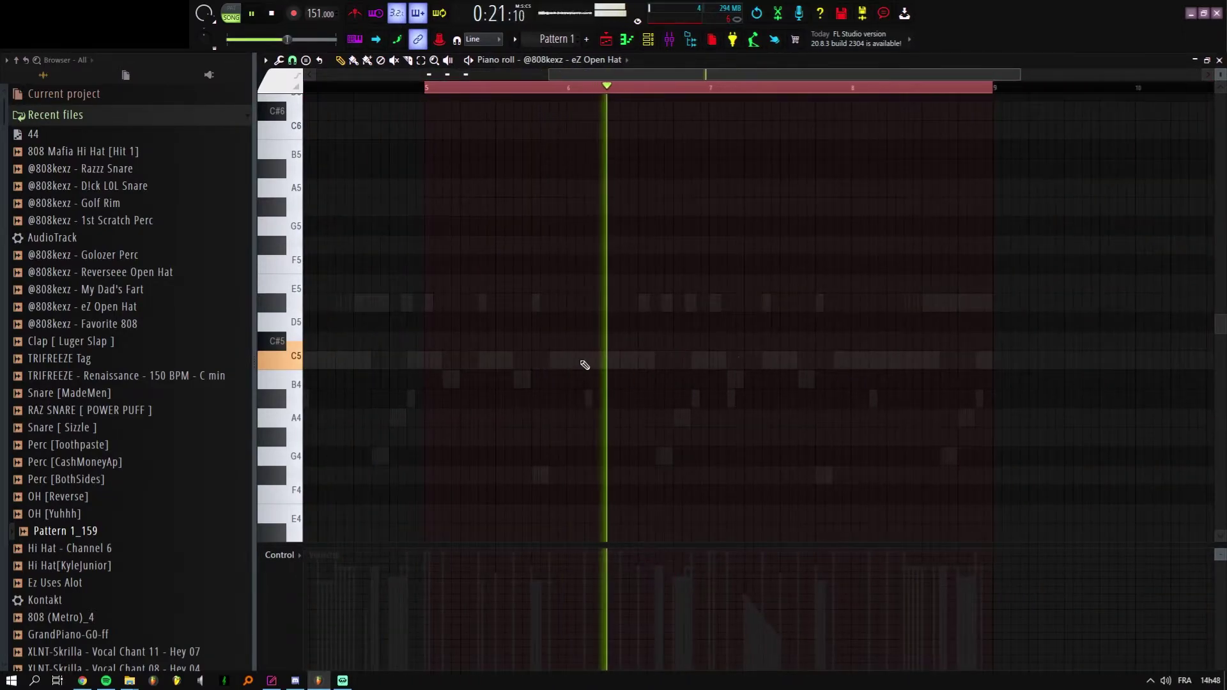
scroll(586, 356, "down", 2)
Step: Inspect the notes of the Reverseee Open Hat #3 and Reverseee Open Hat channels in the piano roll
left_click(572, 60)
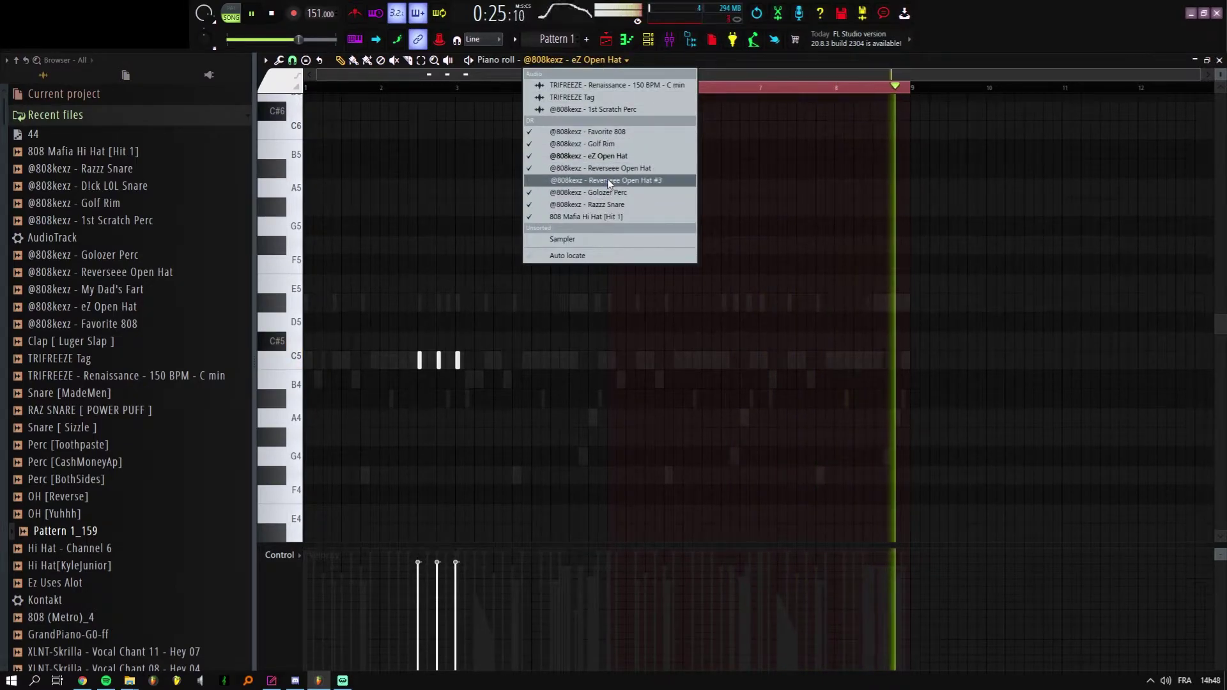
left_click(608, 181)
left_click(573, 59)
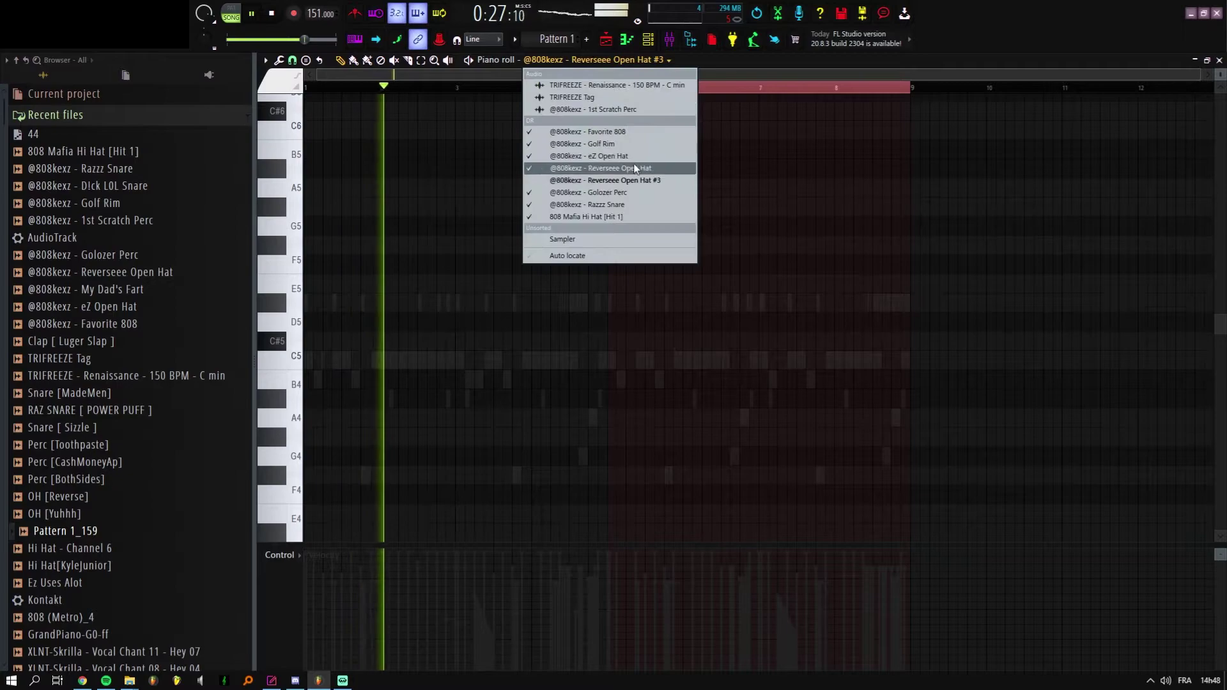
left_click(630, 169)
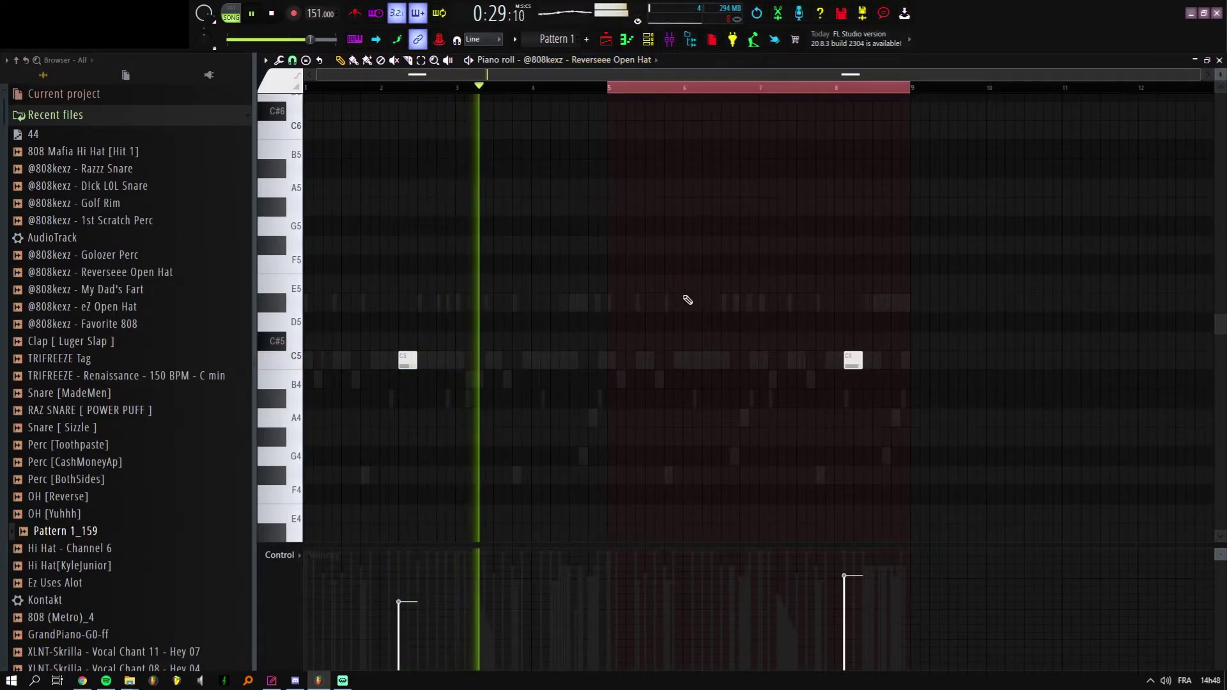
Step: Delete the Reverseee Open Hat note in bar 8 and duplicate the bar 2 note from bars 1 to 4 into bars 5 to 8
scroll(871, 304, "up", 4)
scroll(837, 320, "down", 5)
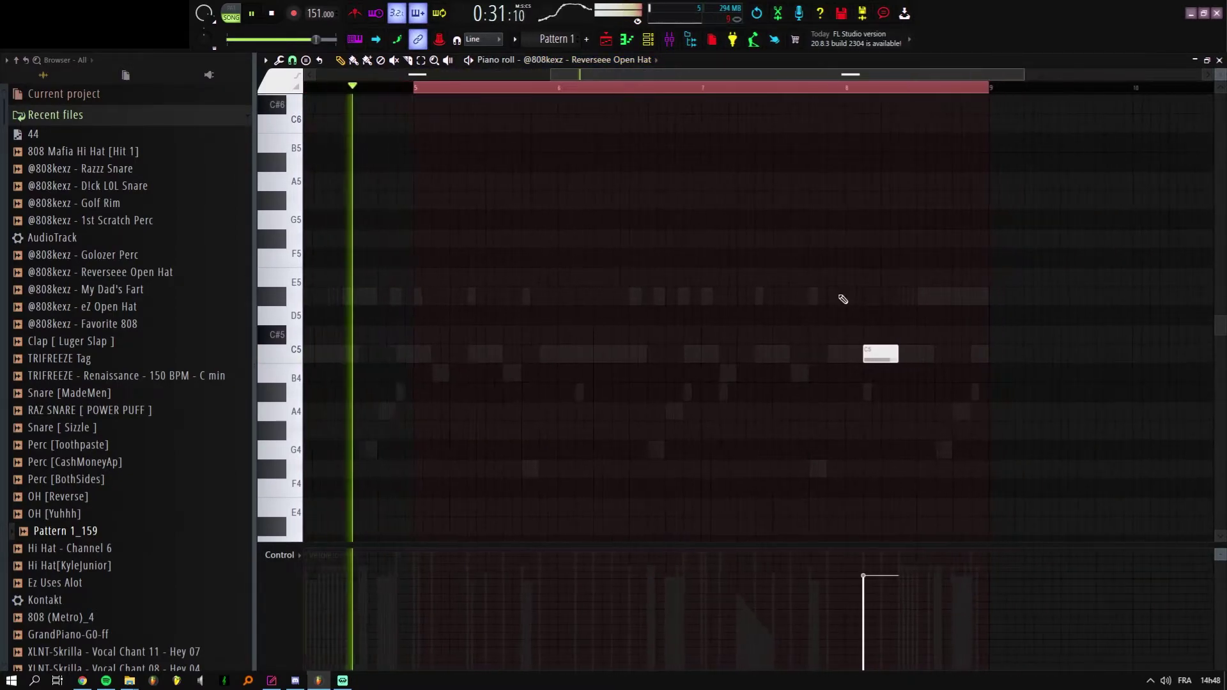
left_click_drag(616, 90, 87, 128)
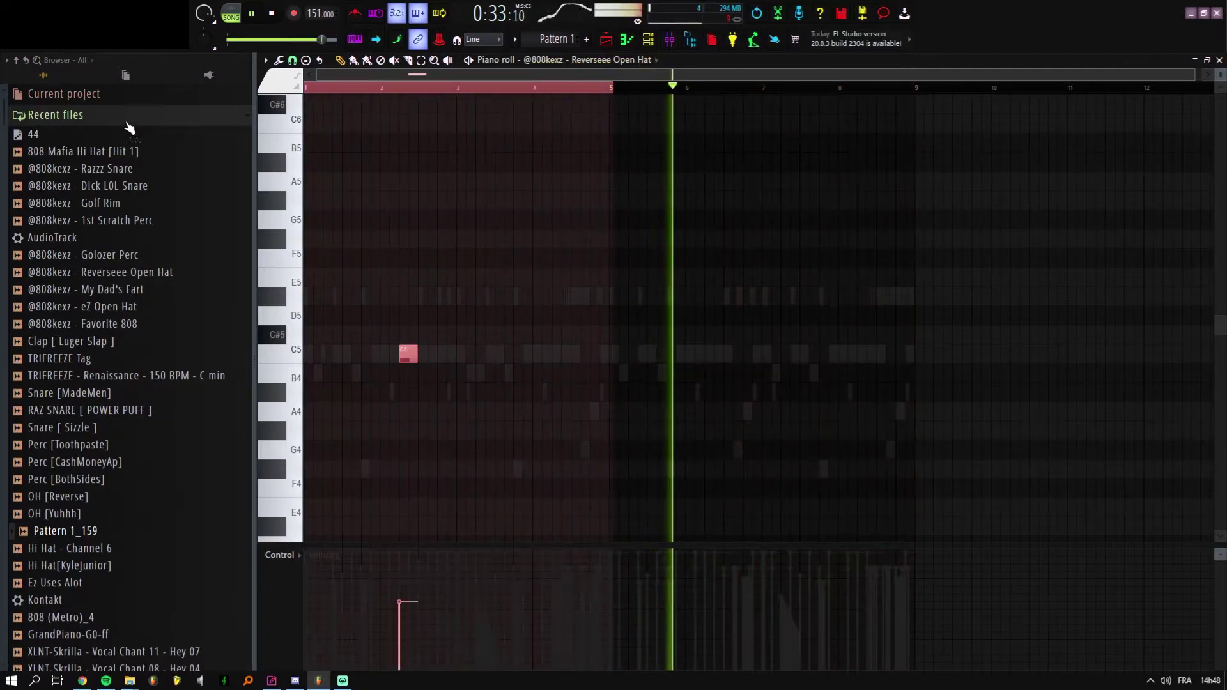
key("ctrl+b")
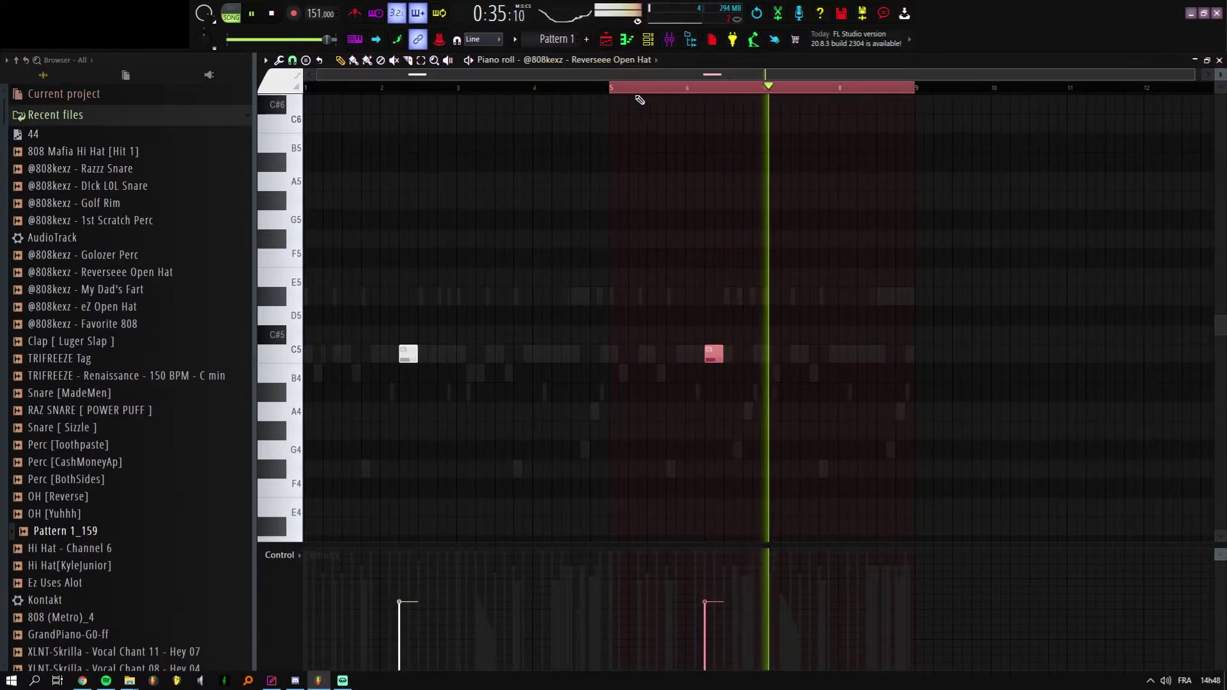
scroll(719, 185, "up", 2)
key("space")
scroll(524, 213, "down", 2)
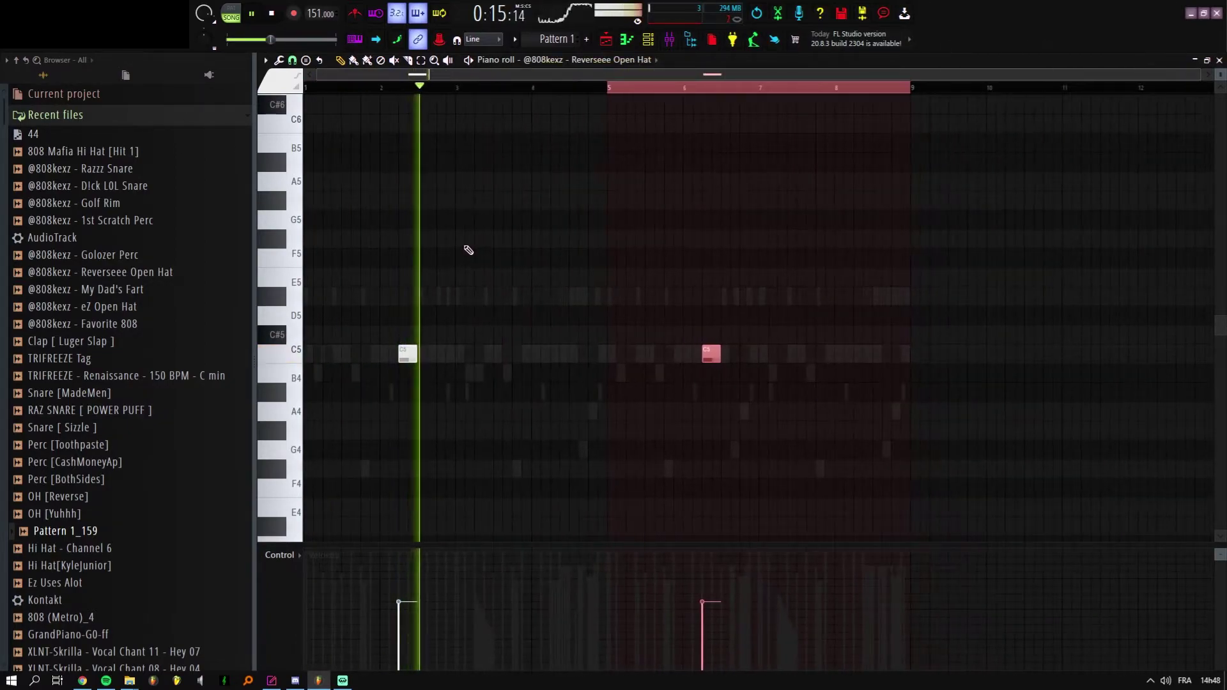
Step: Load Effectrix in the first effect slot of the 808 Mafia Hi Hat mixer track, replacing ZGameEditor Visualizer
left_click(648, 41)
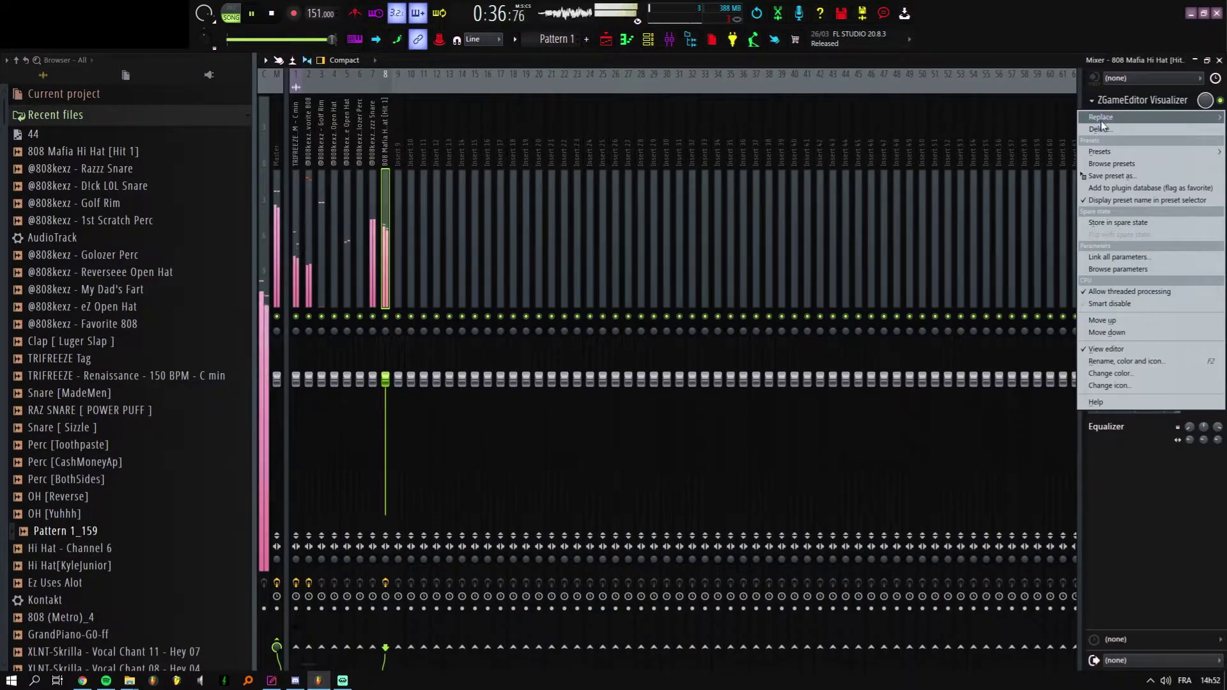
mouse_move(1101, 121)
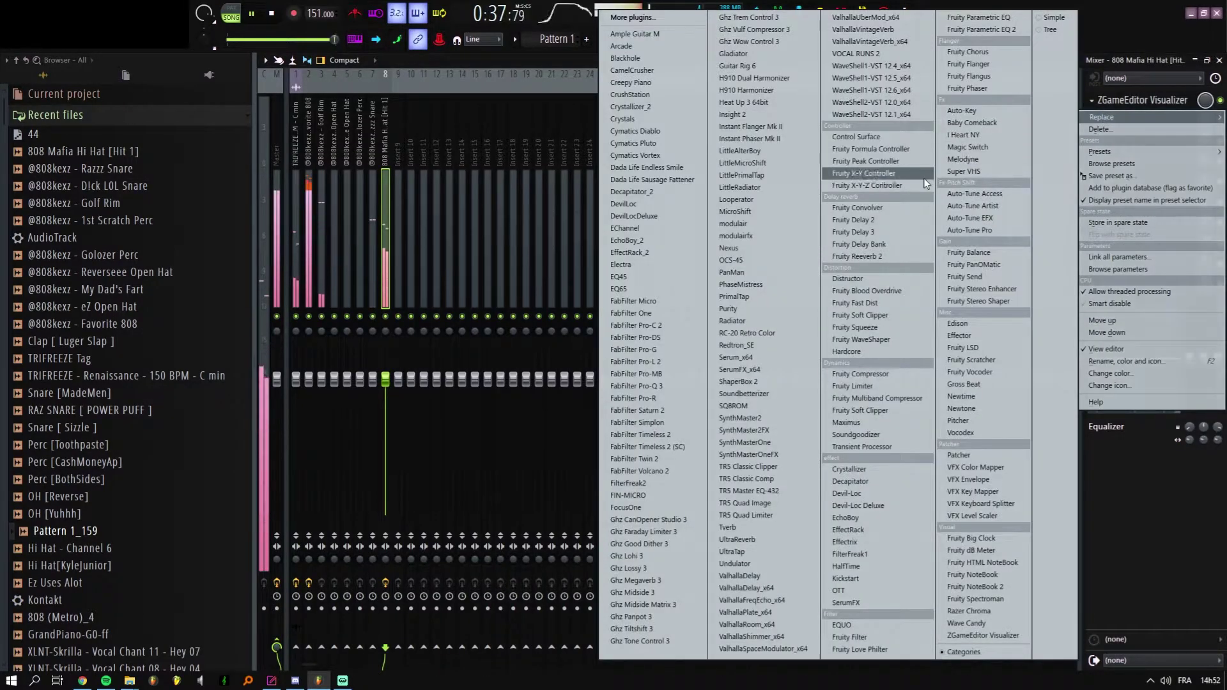
left_click(845, 542)
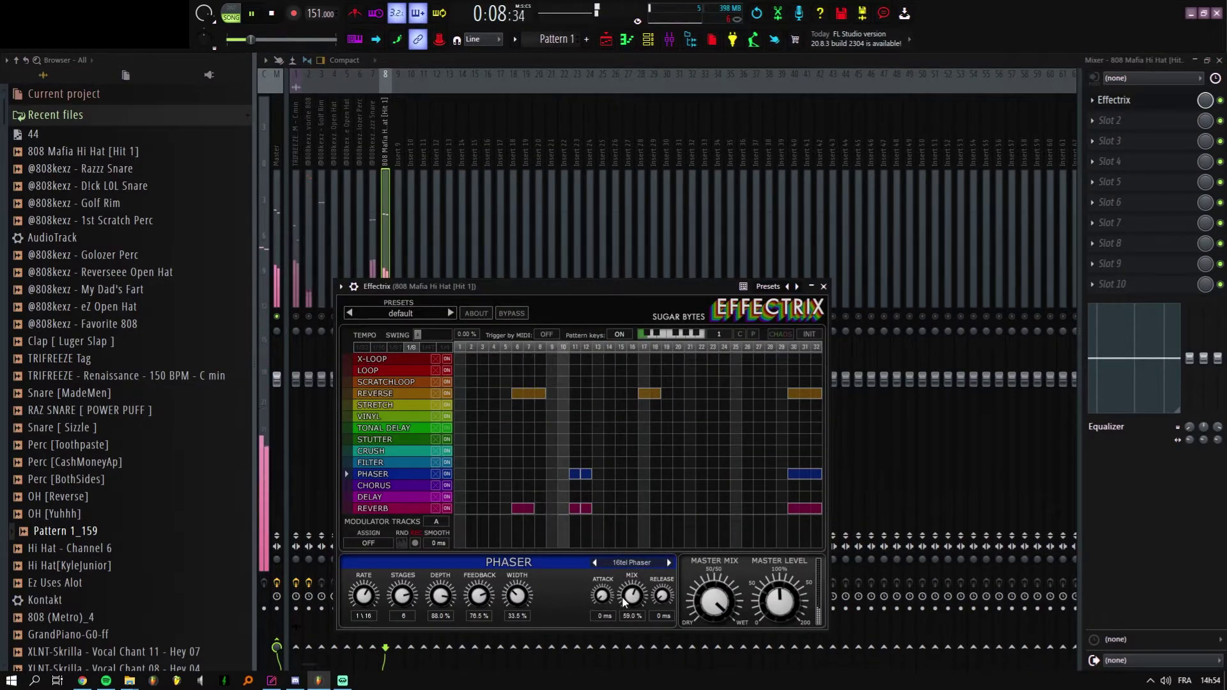
Step: Erase the reverb and phaser blocks on steps 11 to 12 of the Effectrix sequencer
right_click(578, 509)
right_click(588, 508)
right_click(588, 473)
Step: Try a stutter block on steps 10 to 12 of the Effectrix sequencer
mouse_move(575, 463)
left_mouse_down()
mouse_move(593, 463)
mouse_move(570, 453)
mouse_move(584, 440)
left_mouse_up()
right_click(570, 452)
right_click(570, 440)
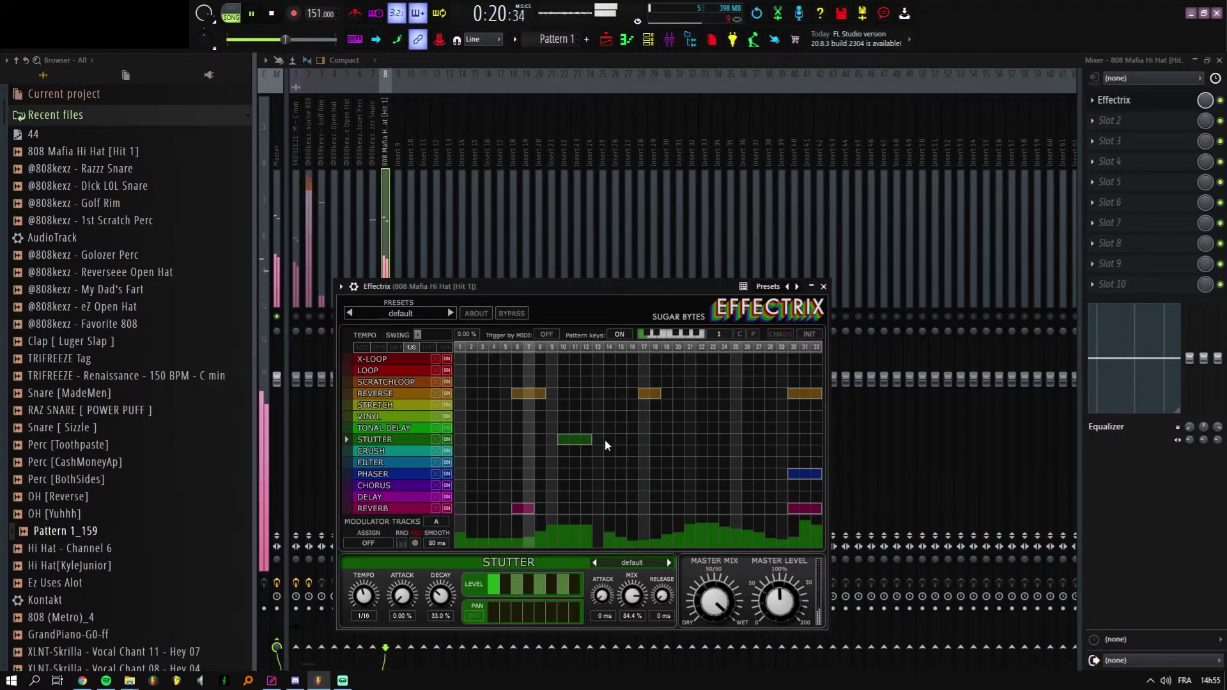
right_click(577, 441)
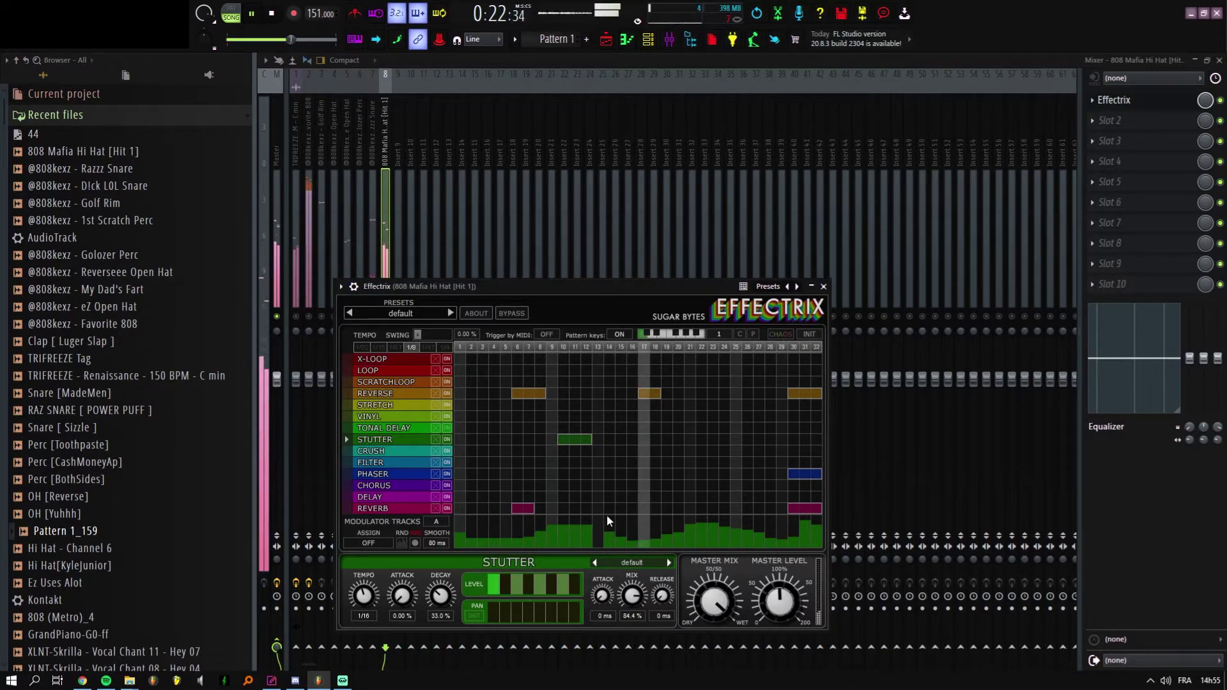
Step: Replace the stutter block with a tonal delay block on steps 10 to 11
left_click_drag(564, 428, 585, 445)
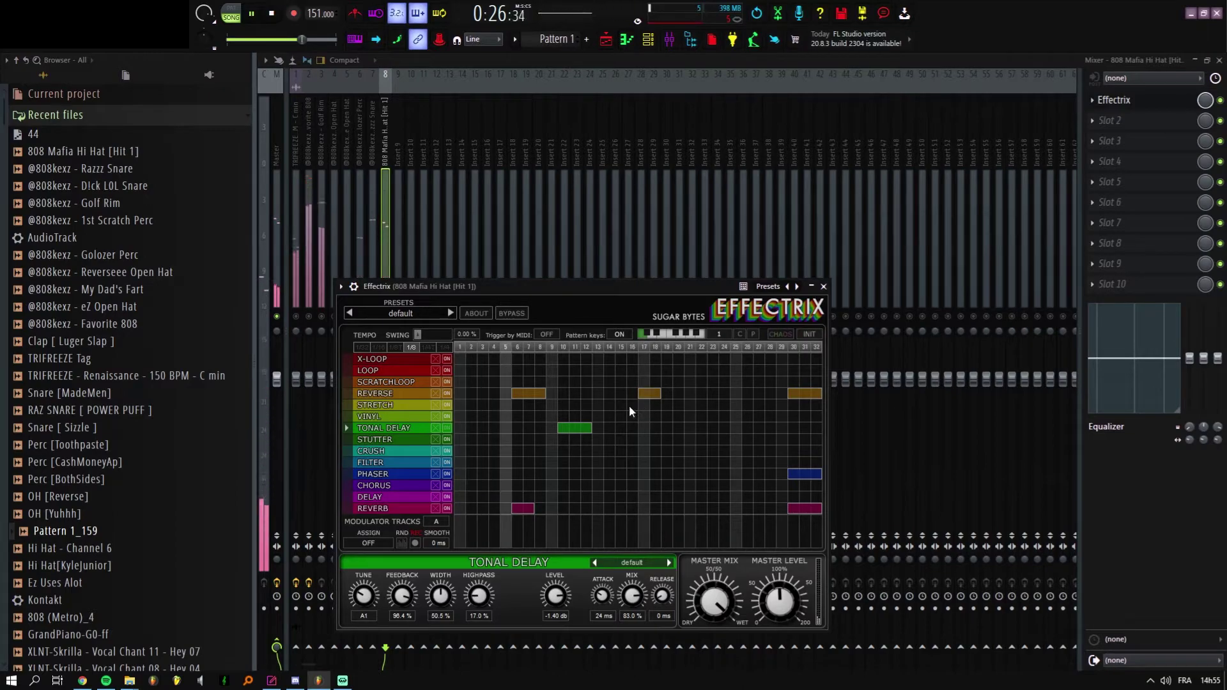
right_click(566, 426)
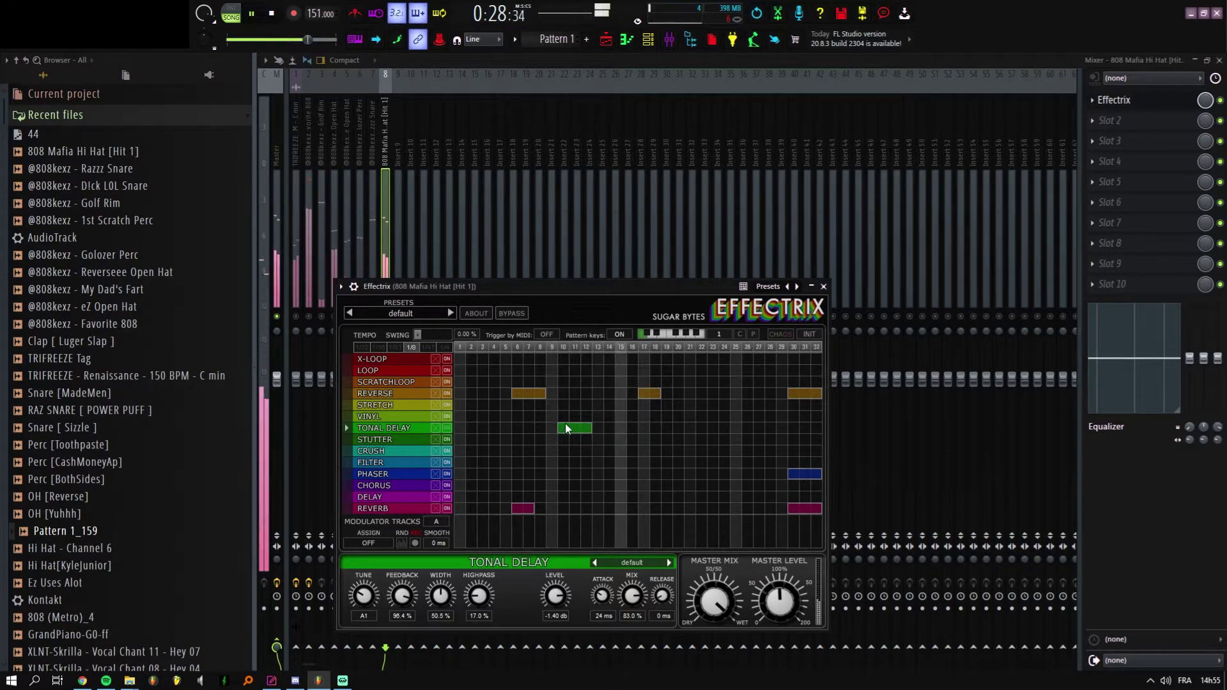
left_click_drag(574, 425, 584, 427)
right_click(581, 430)
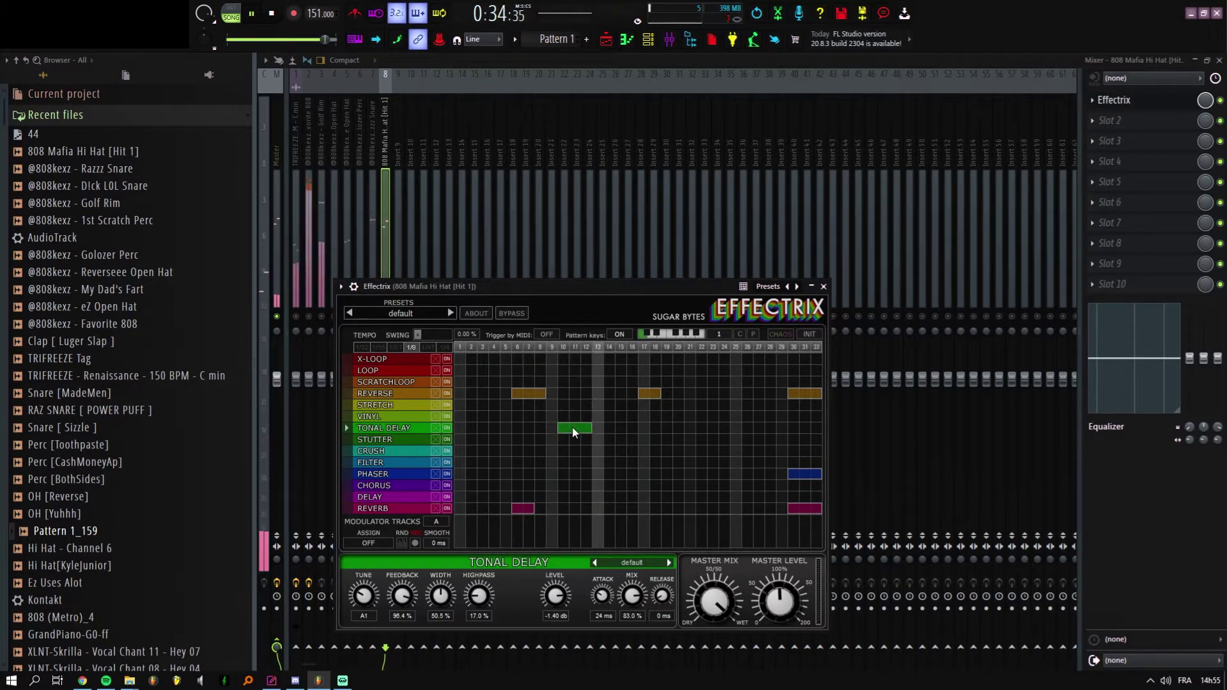
Step: Try reverb and delay at step 10, and settle on a chorus block on steps 10 to 11
left_click(565, 506)
right_click(565, 506)
left_click(563, 497)
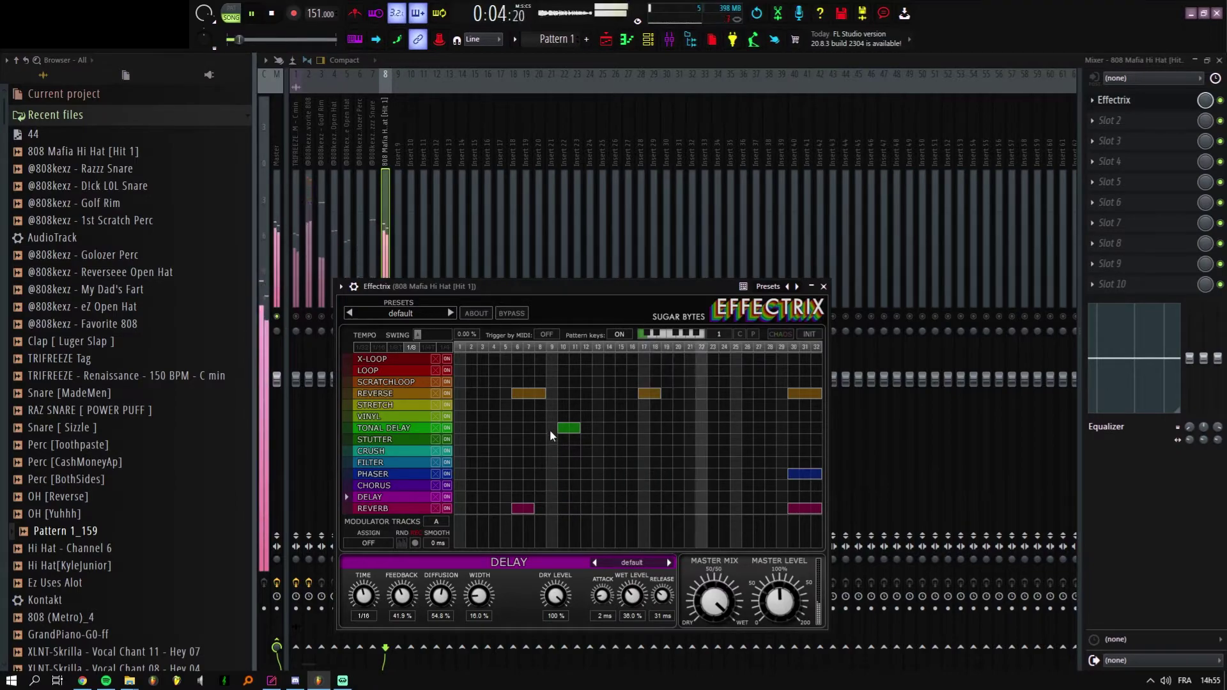
left_click(564, 485)
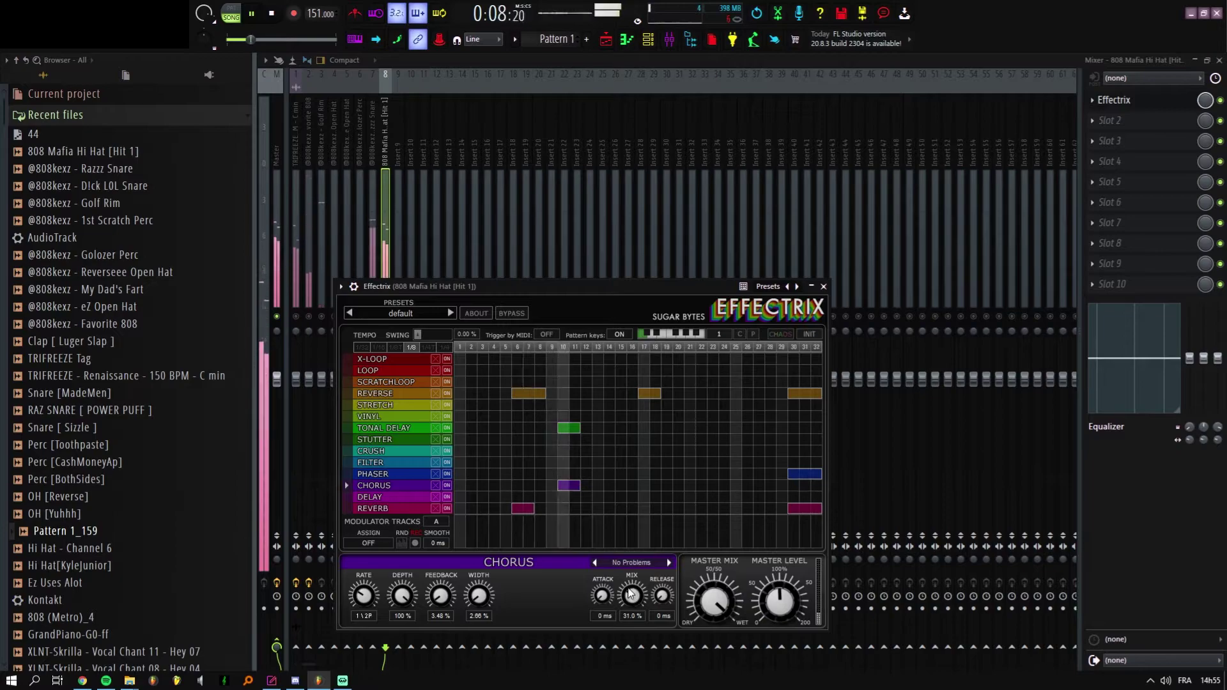
Step: Place a tonal delay block on steps 23 to 24 and crush blocks on steps 26 and 28
left_click(713, 428)
mouse_move(745, 440)
left_mouse_down()
mouse_move(769, 441)
mouse_move(749, 454)
left_mouse_up()
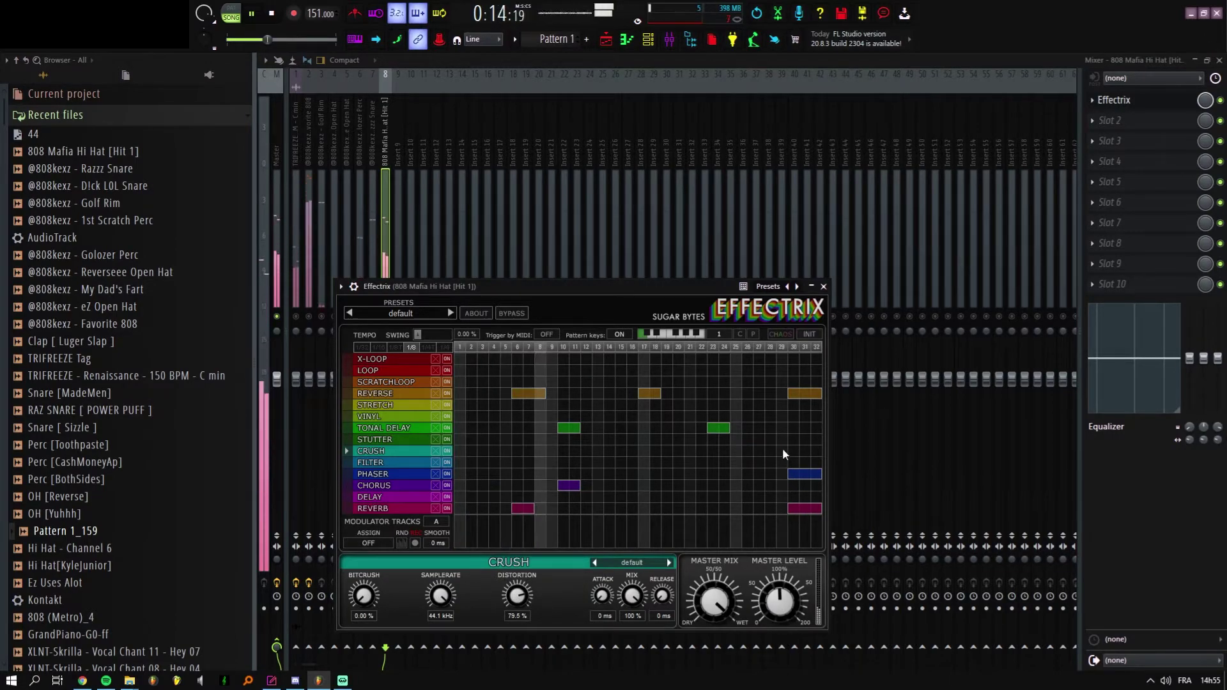
Step: Add reverse blocks on steps 26, 27 and 28 and set the Crush effect's mix to 47%
left_click(749, 393)
left_click(770, 394)
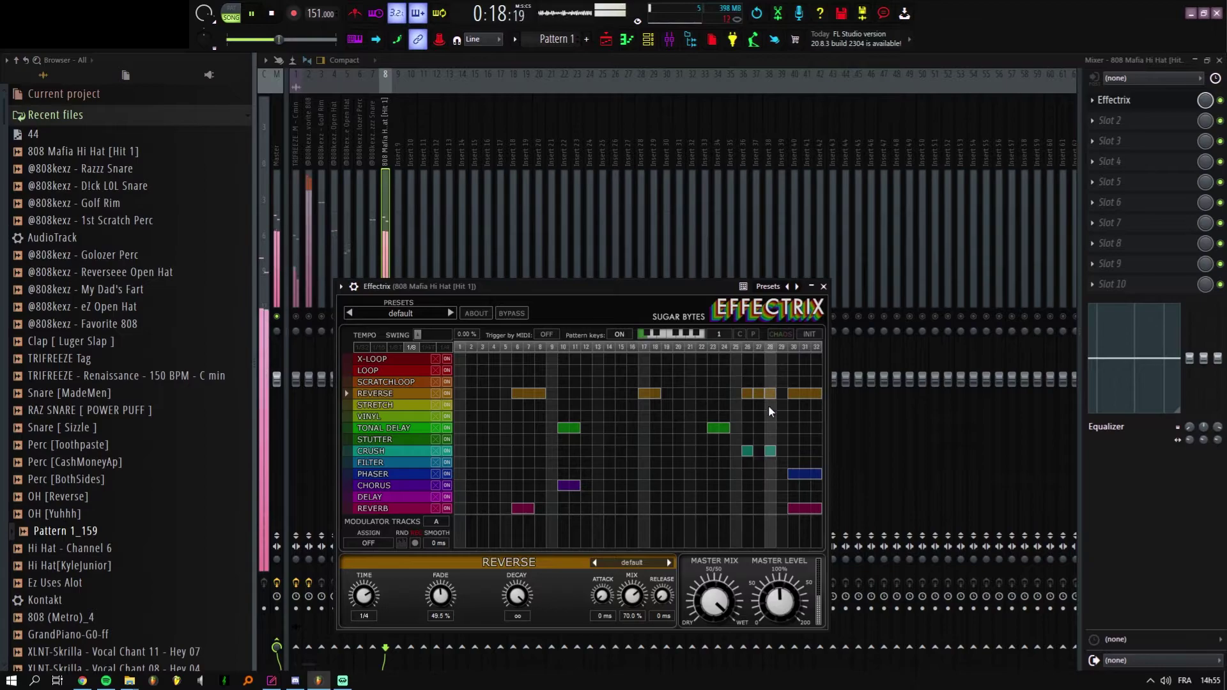
left_click(735, 452)
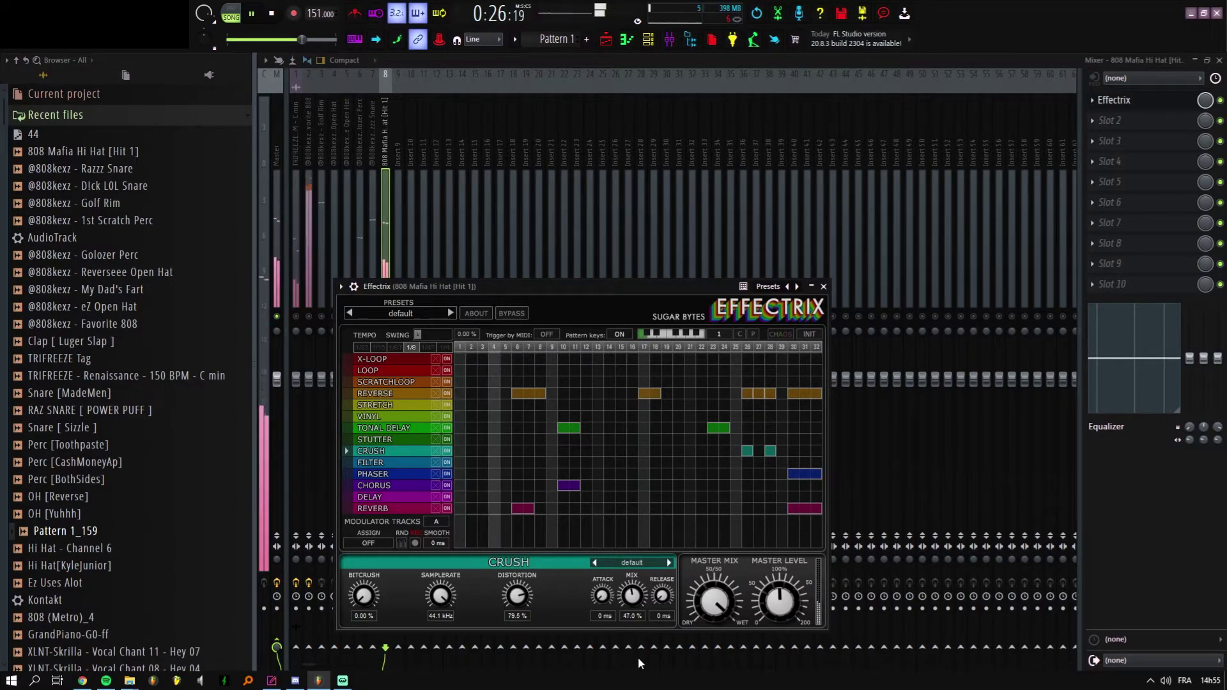
Step: End the hi-hat solo and solo the Favorite 808 mixer track to listen to it alone
left_click_drag(400, 285, 404, 391)
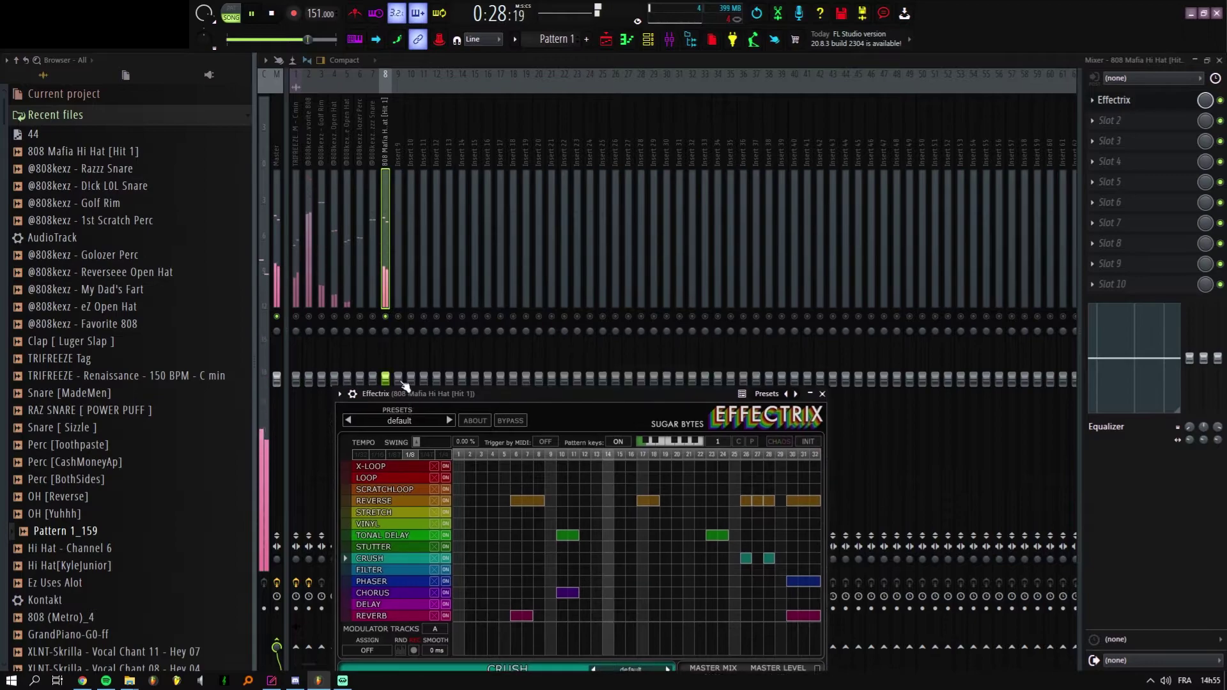
right_click(386, 317)
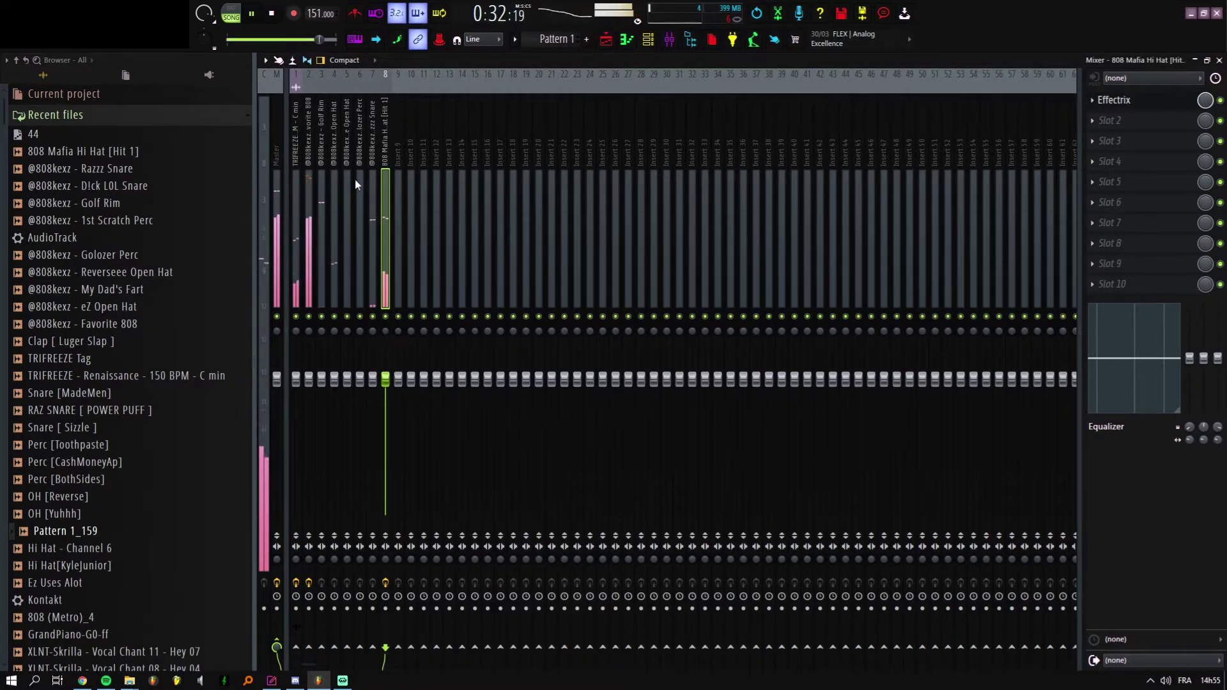
right_click(309, 318)
left_click(318, 273)
left_click(313, 275)
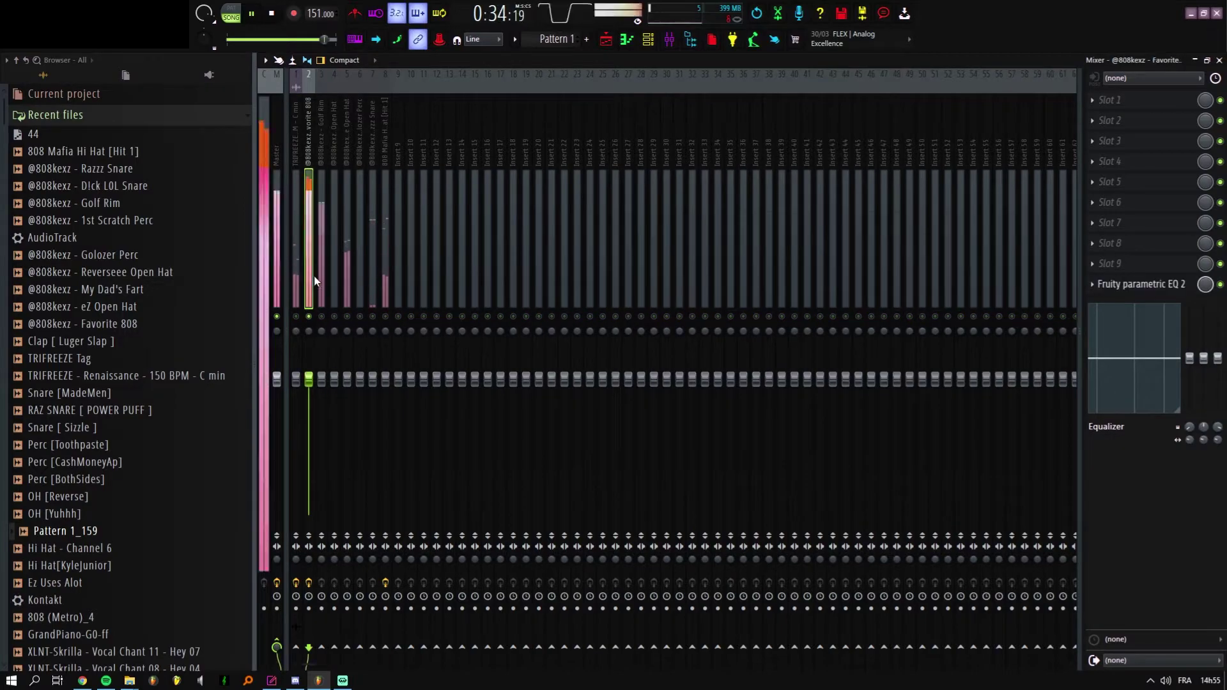
Step: Unmute the rim, open hat, perc and snare tracks, raise the Reverseee Open Hat and Razzz Snare faders slightly, and re-enable all tracks
left_click(321, 316)
left_click(322, 298)
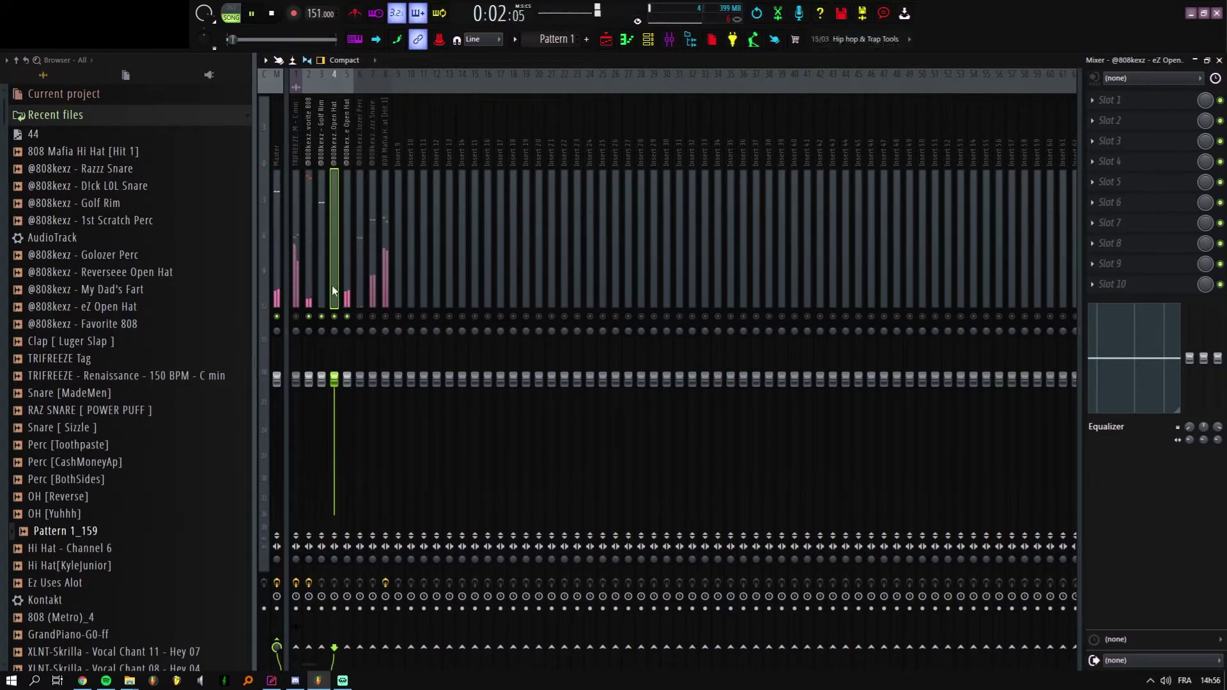
left_click(324, 300)
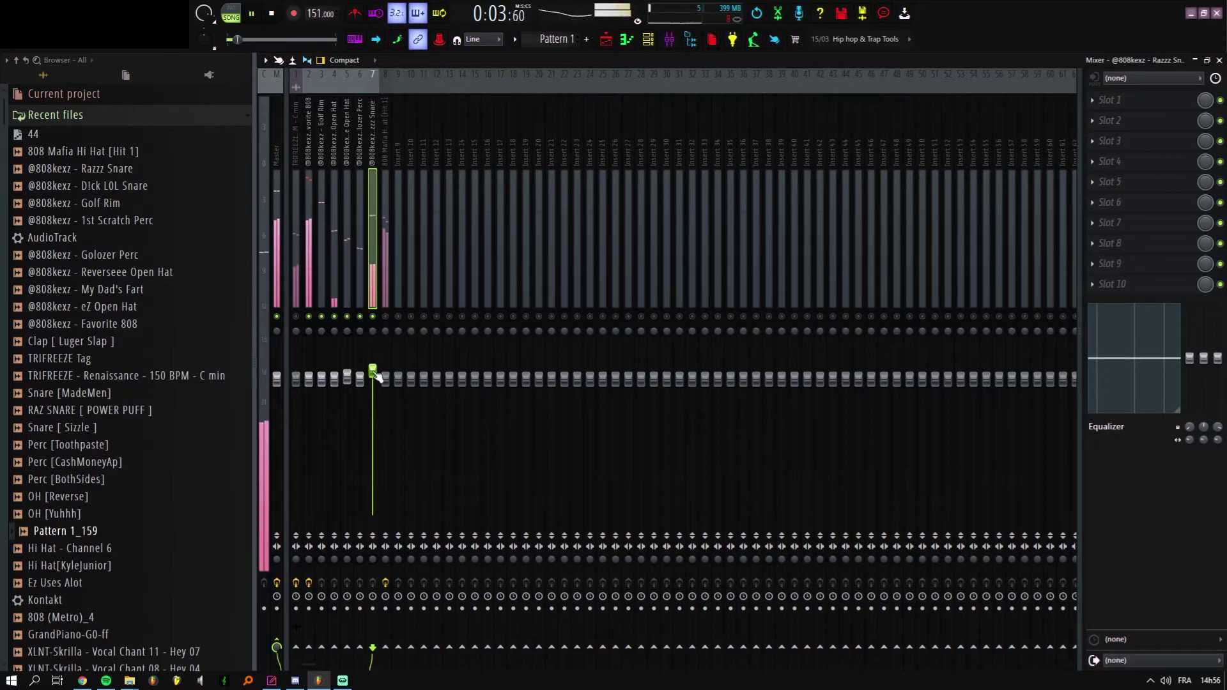
left_click(385, 325)
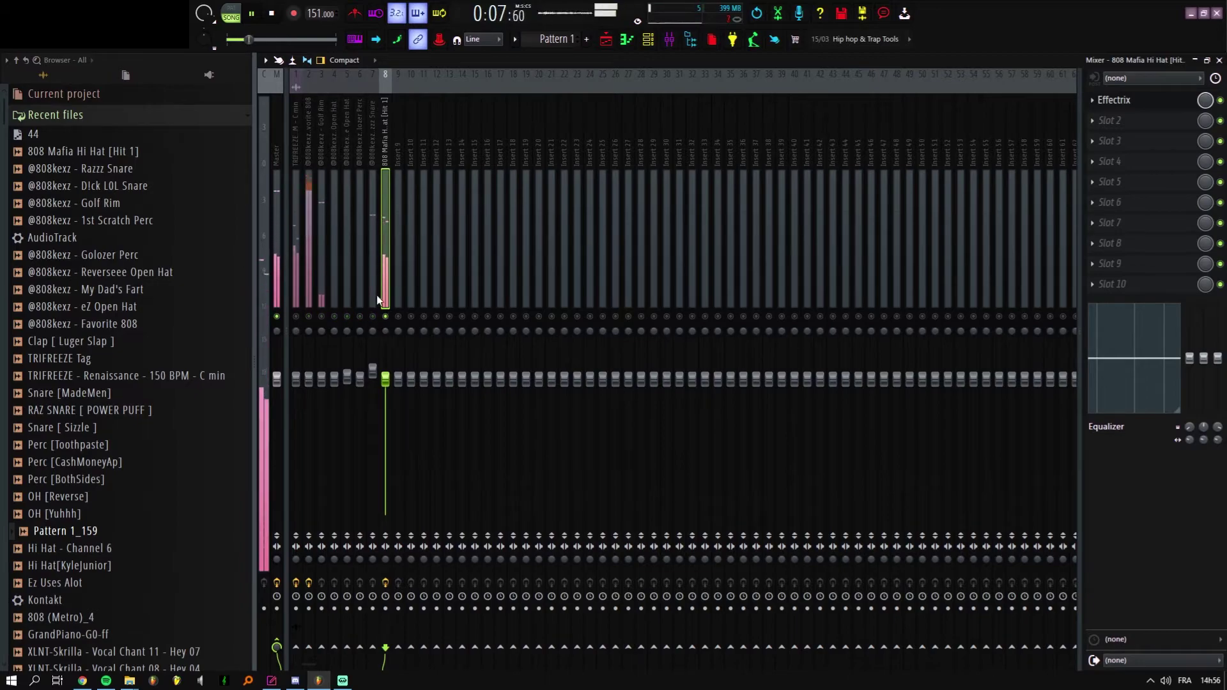
right_click(387, 318)
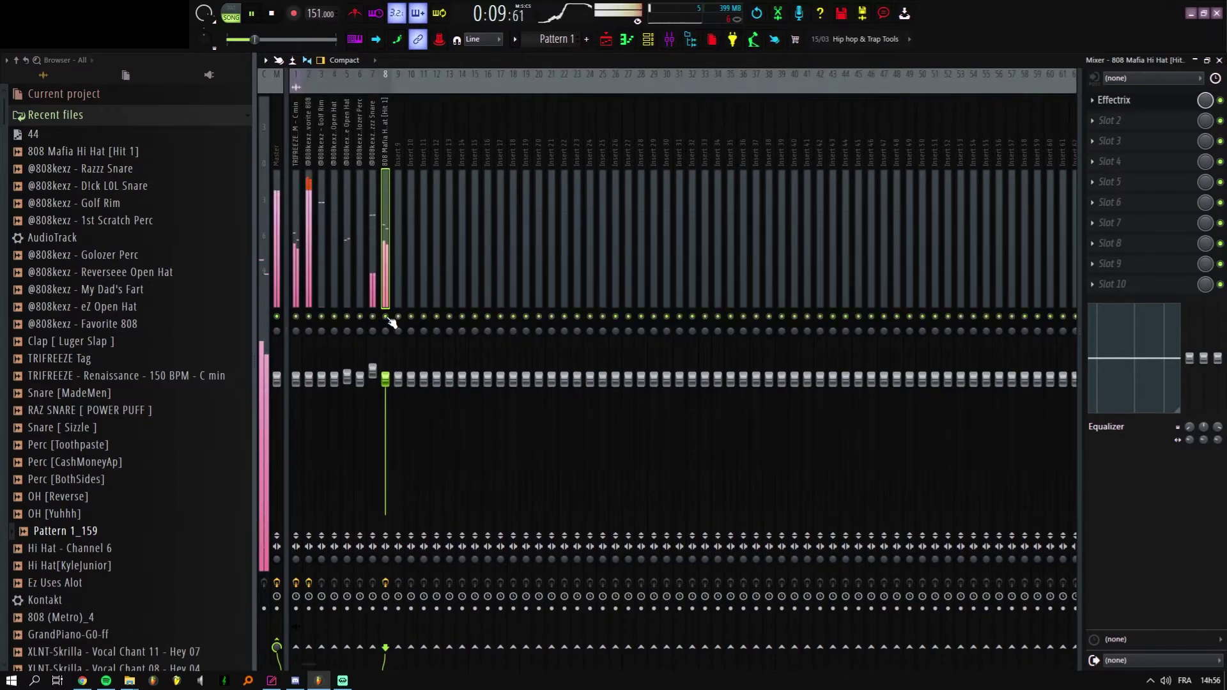
Step: Delete the three Pattern 1 clips from playlist track 2 and place a single Pattern 1 clip at bar 1
key("F5")
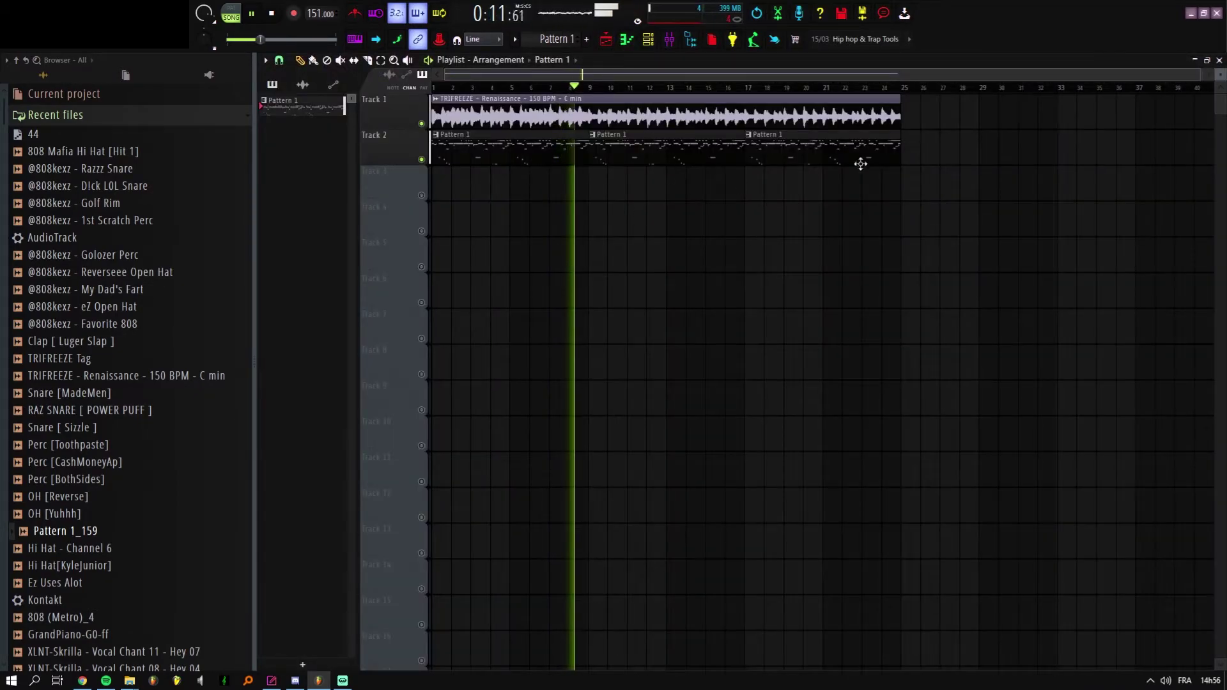
right_click(556, 151)
right_click(665, 154)
key("space")
right_click(811, 148)
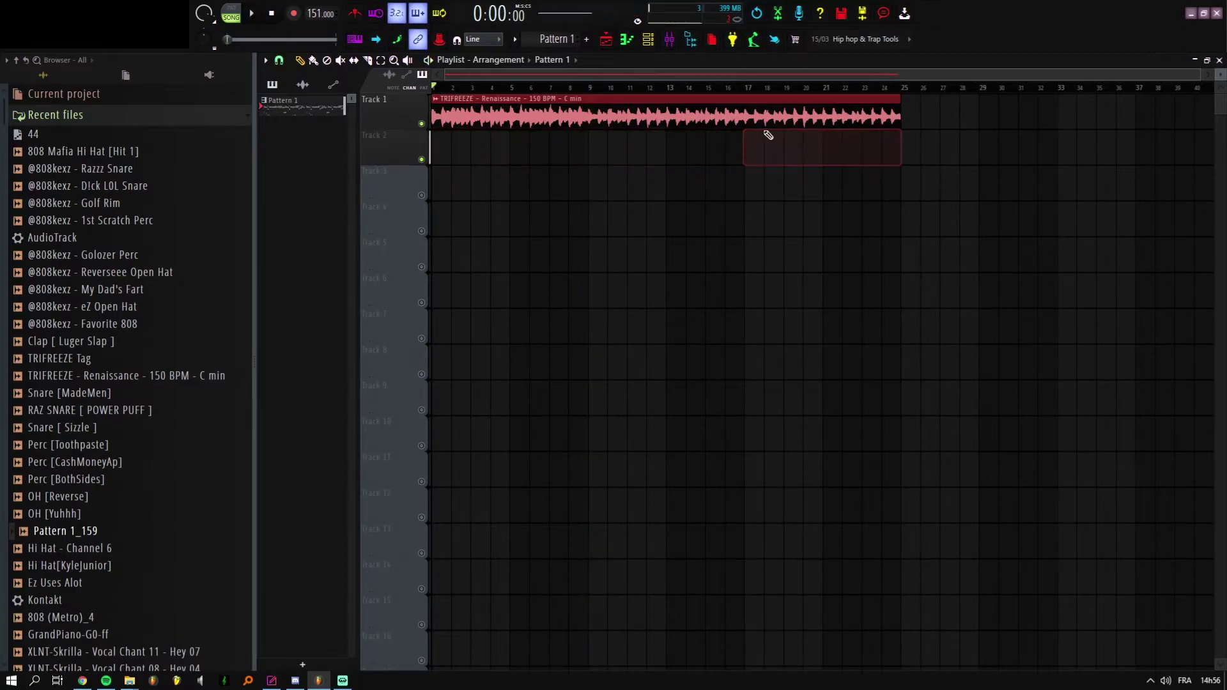
mouse_move(310, 111)
left_mouse_down()
mouse_move(446, 137)
mouse_move(458, 151)
mouse_move(421, 158)
mouse_move(895, 175)
mouse_move(608, 173)
mouse_move(975, 173)
mouse_move(1074, 216)
left_mouse_up()
scroll(456, 156, "up", 3)
Step: Trim the start of the Pattern 1 clip to beat 3 of bar 1 and play the arrangement
key("space")
scroll(456, 164, "up", 4)
key("space")
key("space")
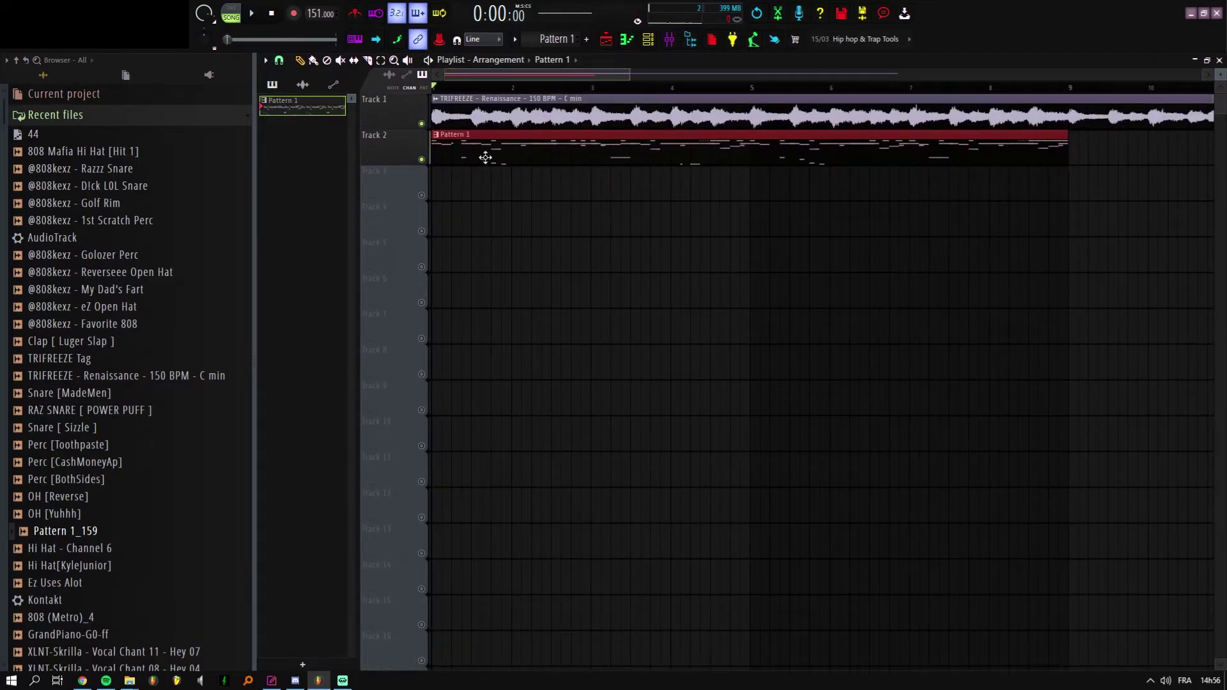
key("space")
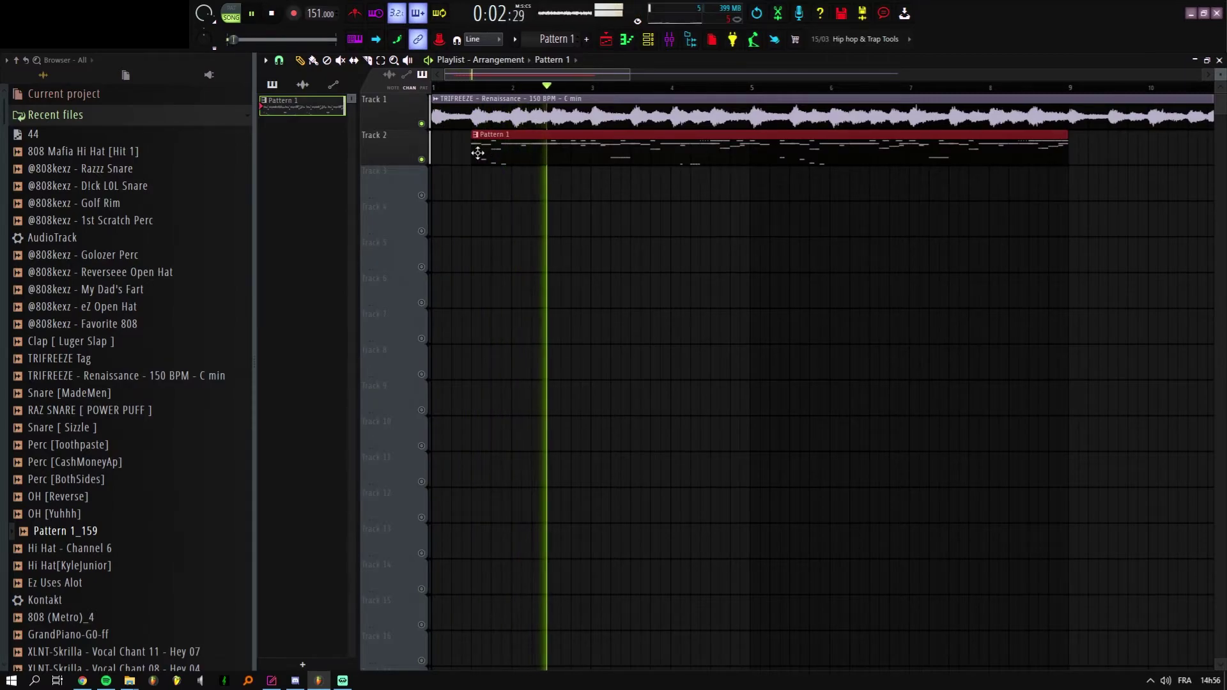
Step: Remove the reverse block on steps 6 to 8 in the hi-hat track's Effectrix
key("F9")
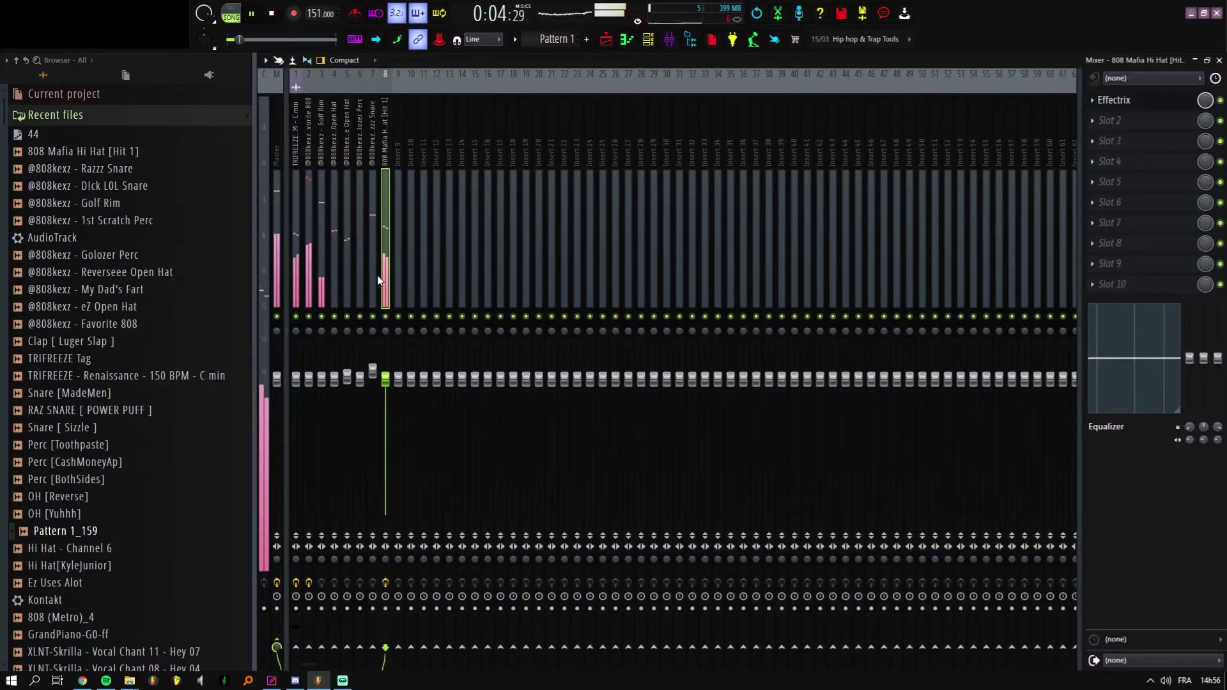
left_click(1125, 99)
key("space")
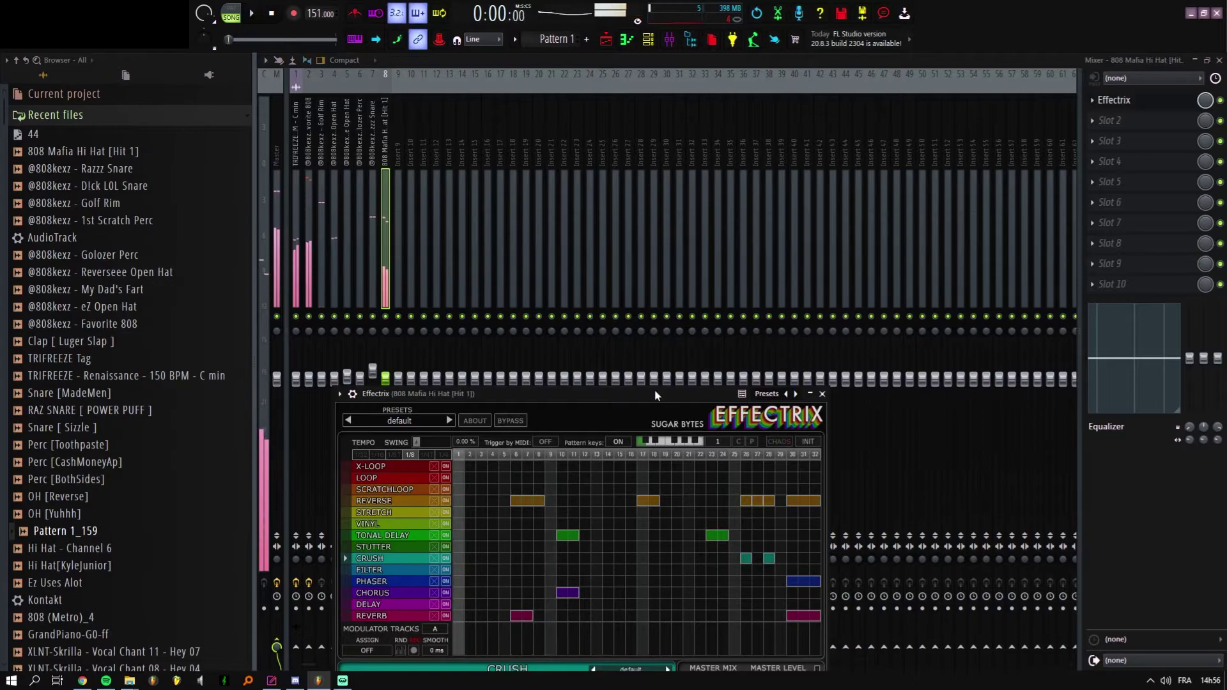
right_click(524, 502)
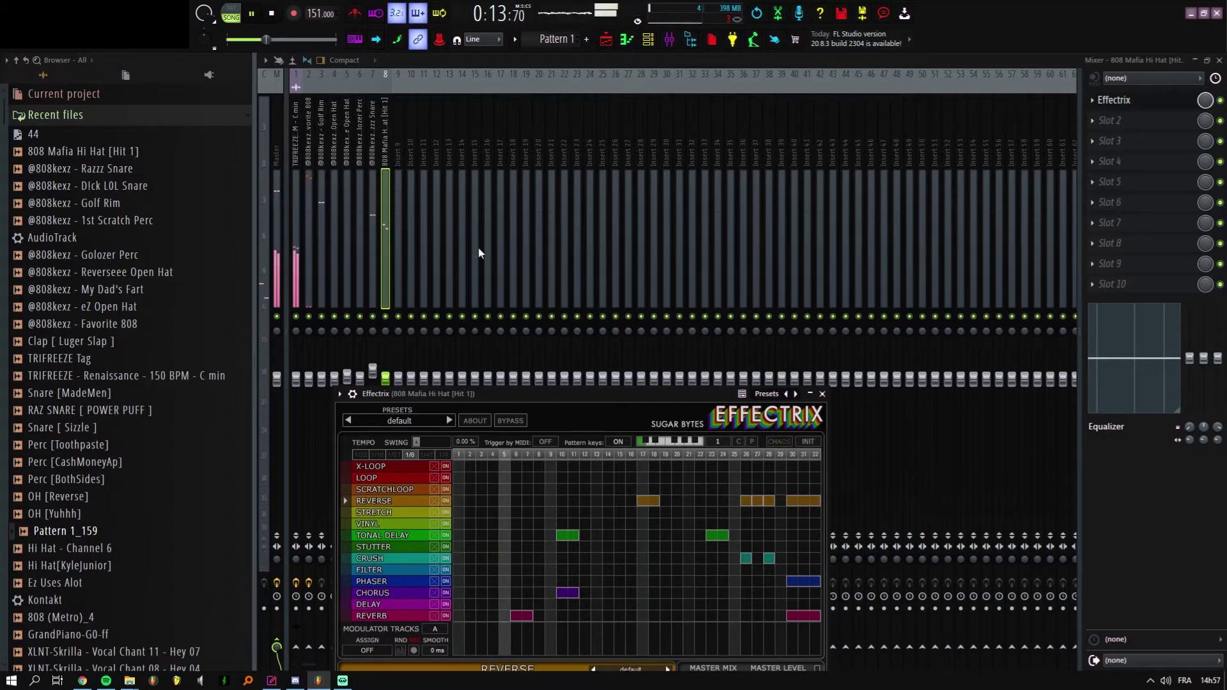
Step: Return to the playlist and play back the arrangement
key("F5")
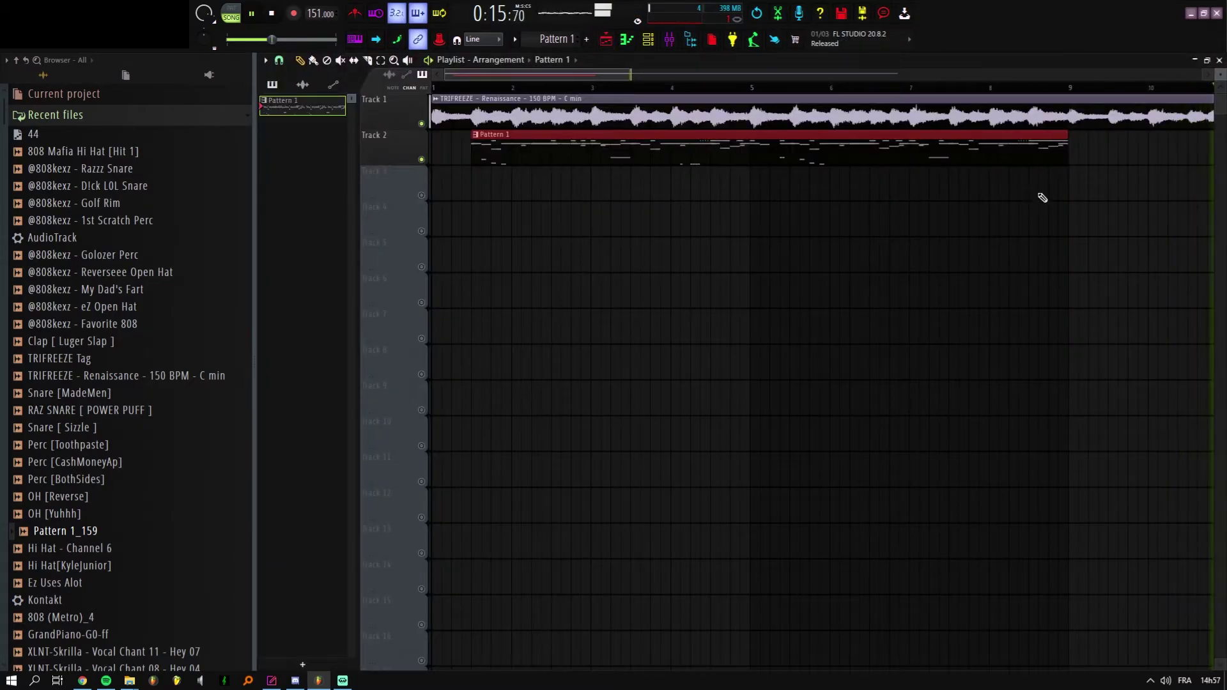
scroll(796, 282, "up", 3)
key("space")
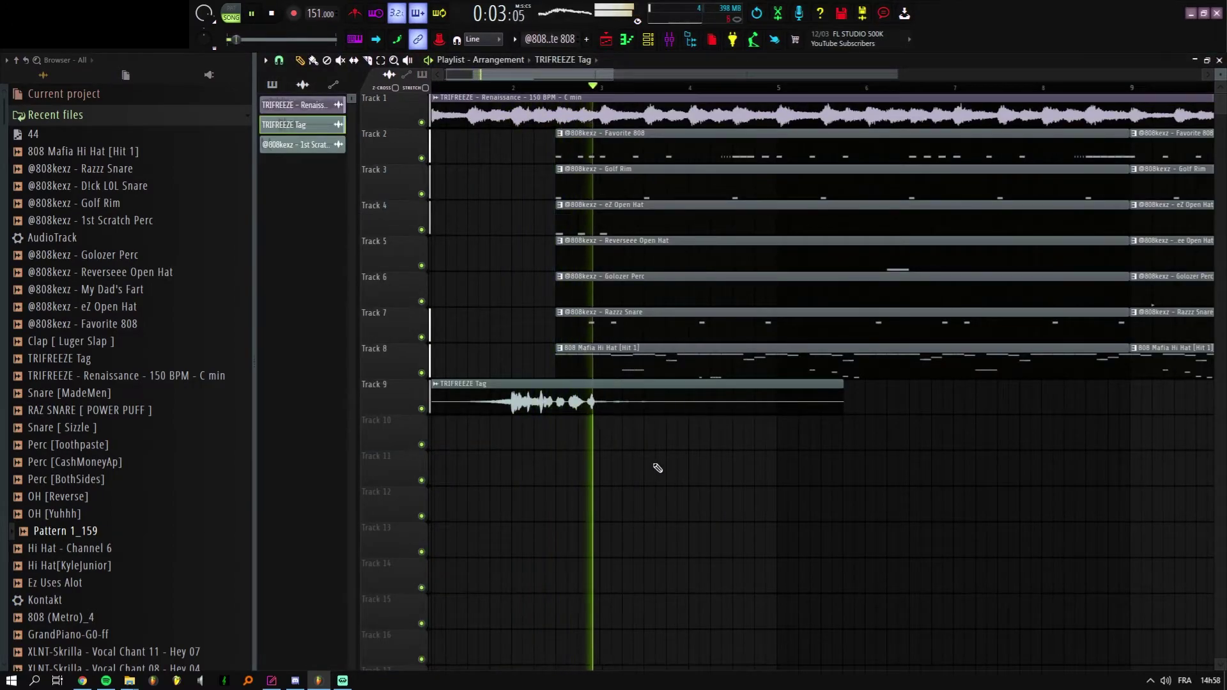
Step: Slice the drum clips on tracks 2 to 8 at bar 11 and delete their parts between bars 9 and 11
scroll(703, 402, "down", 5)
left_click_drag(756, 470, 730, 160)
scroll(725, 161, "up", 3)
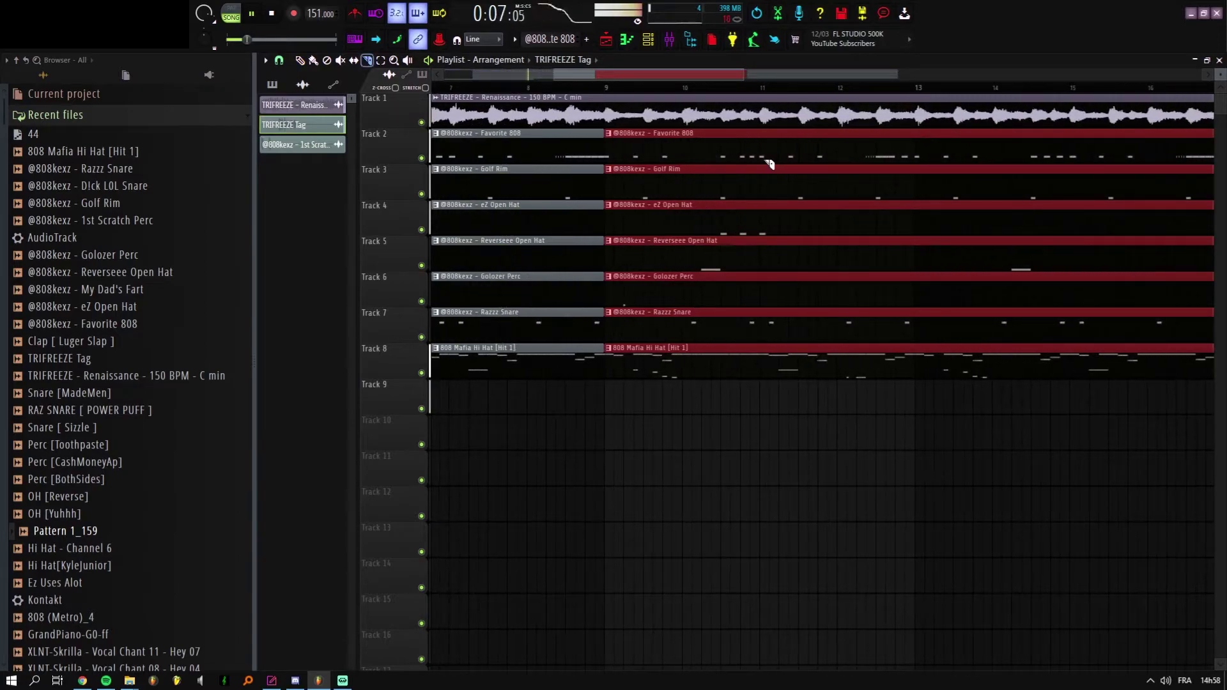
left_click_drag(761, 333, 761, 369)
key("p")
scroll(767, 441, "down", 3)
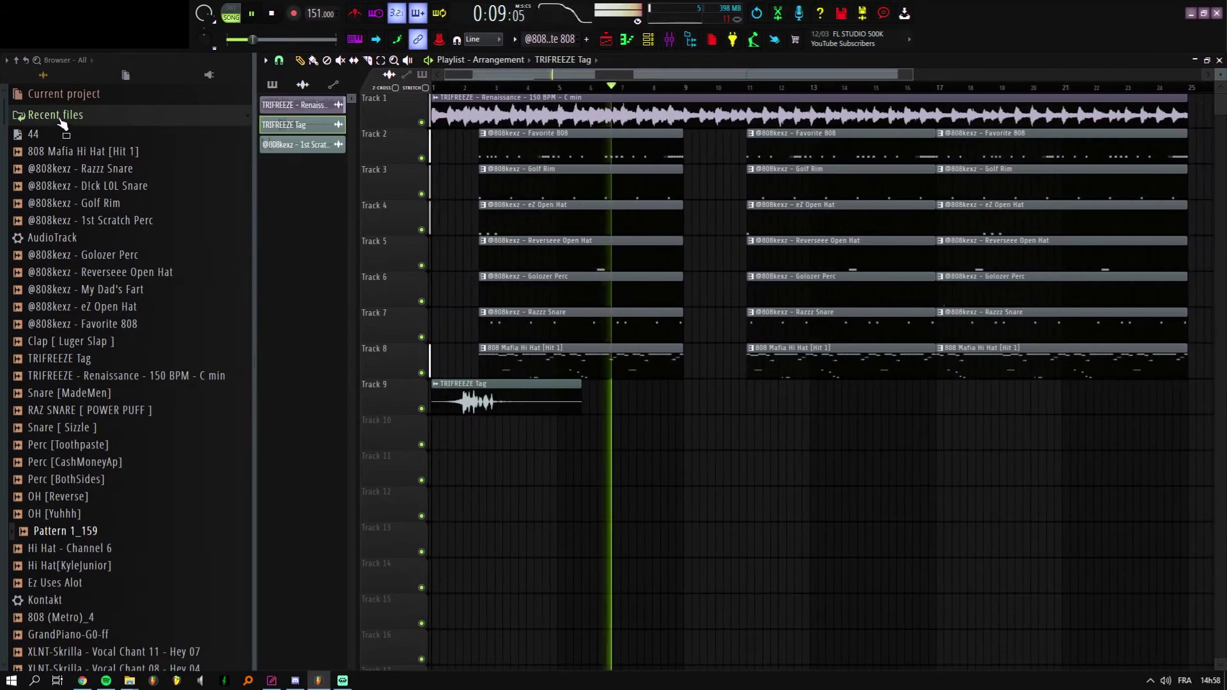
Step: Collapse the recent files list and look through the 2021 KEXZ THE GOD - STASH KIT subfolders in the browser
left_click(60, 119)
left_click(76, 266)
left_click(76, 277)
scroll(108, 490, "down", 10)
scroll(108, 491, "down", 3)
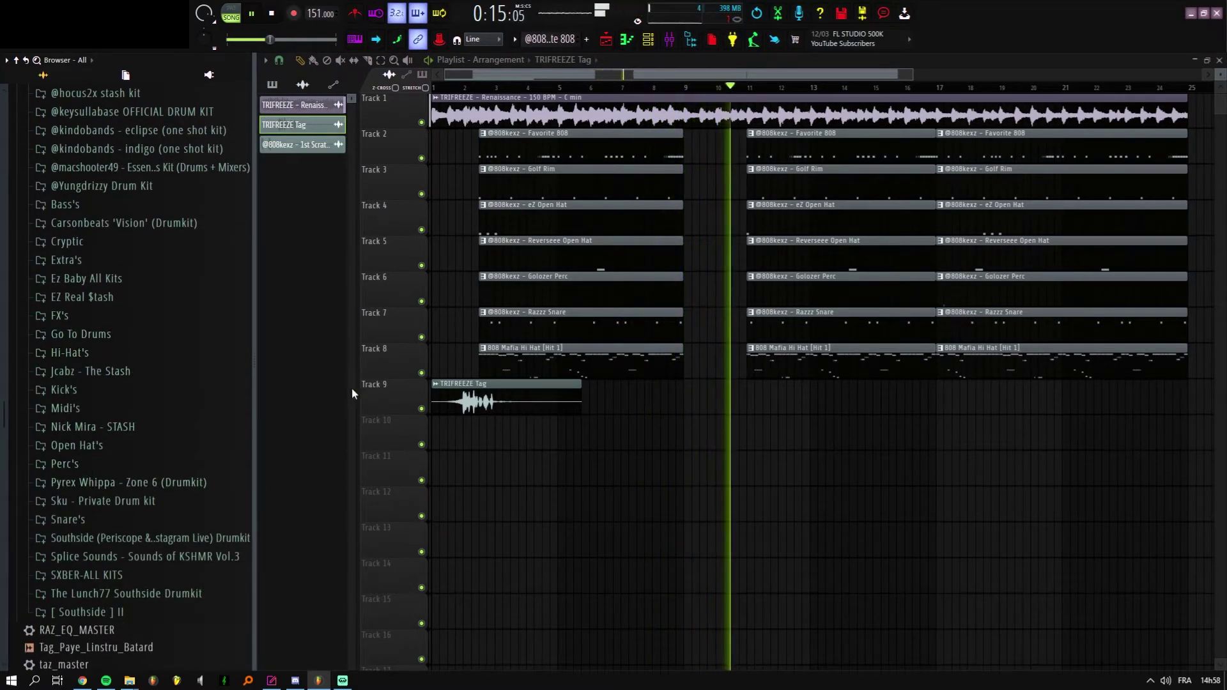
scroll(742, 323, "up", 5)
scroll(773, 231, "down", 8)
Step: Restart playback of the arrangement and move the TRIFREEZE Tag clip down to track 10
key("space")
key("space")
scroll(447, 288, "up", 4)
scroll(429, 301, "up", 1)
scroll(499, 345, "down", 1)
key("space")
left_click_drag(543, 371, 527, 412)
Step: Lower the TRIFREEZE Tag sample's volume slightly and replay the arrangement from the start
double_click(470, 427)
left_click_drag(594, 225, 592, 231)
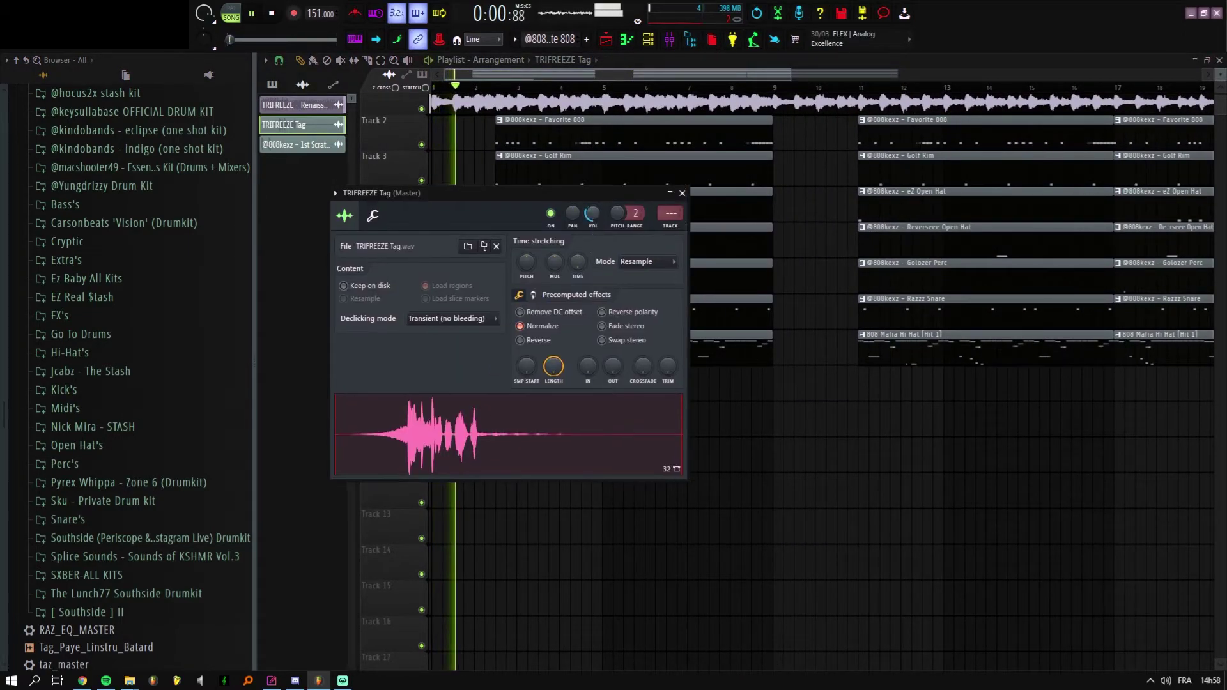
right_click(737, 395)
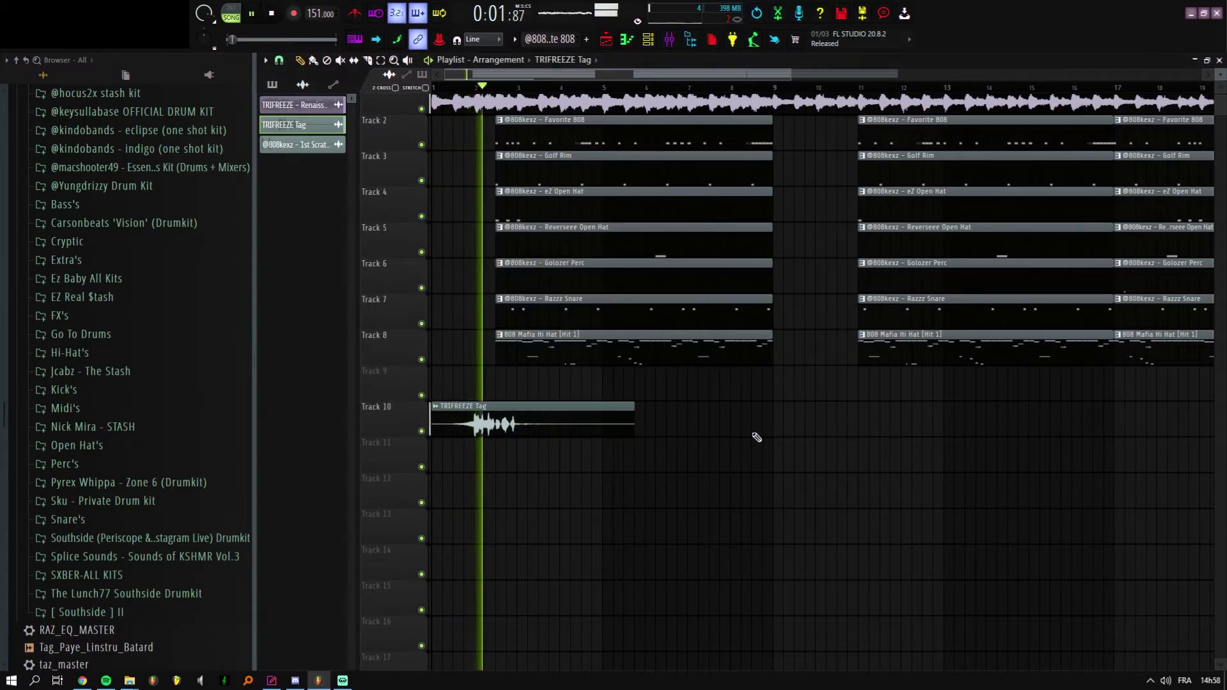
double_click(484, 432)
key("space")
right_click(873, 390)
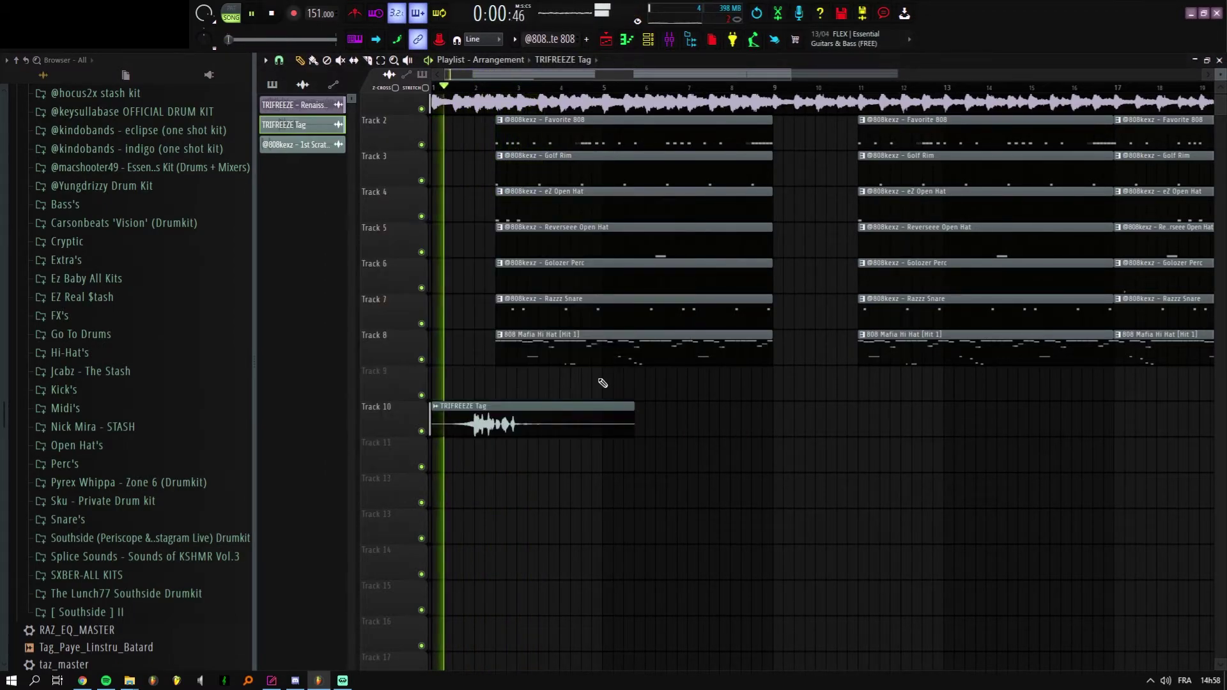
Step: Trim the start of the first hi-hat clip on track 8 to bar 3
scroll(566, 377, "up", 3)
left_click_drag(554, 323, 671, 337)
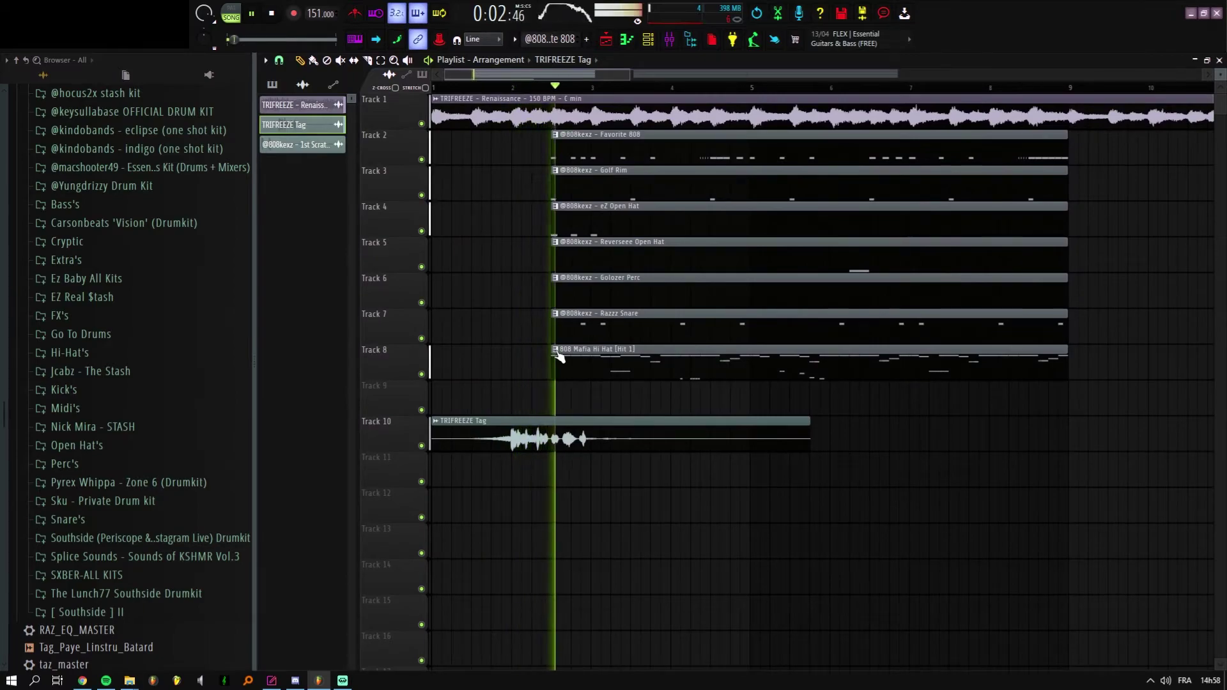
left_click_drag(549, 360, 583, 361)
scroll(601, 360, "up", 2)
scroll(601, 360, "up", 2)
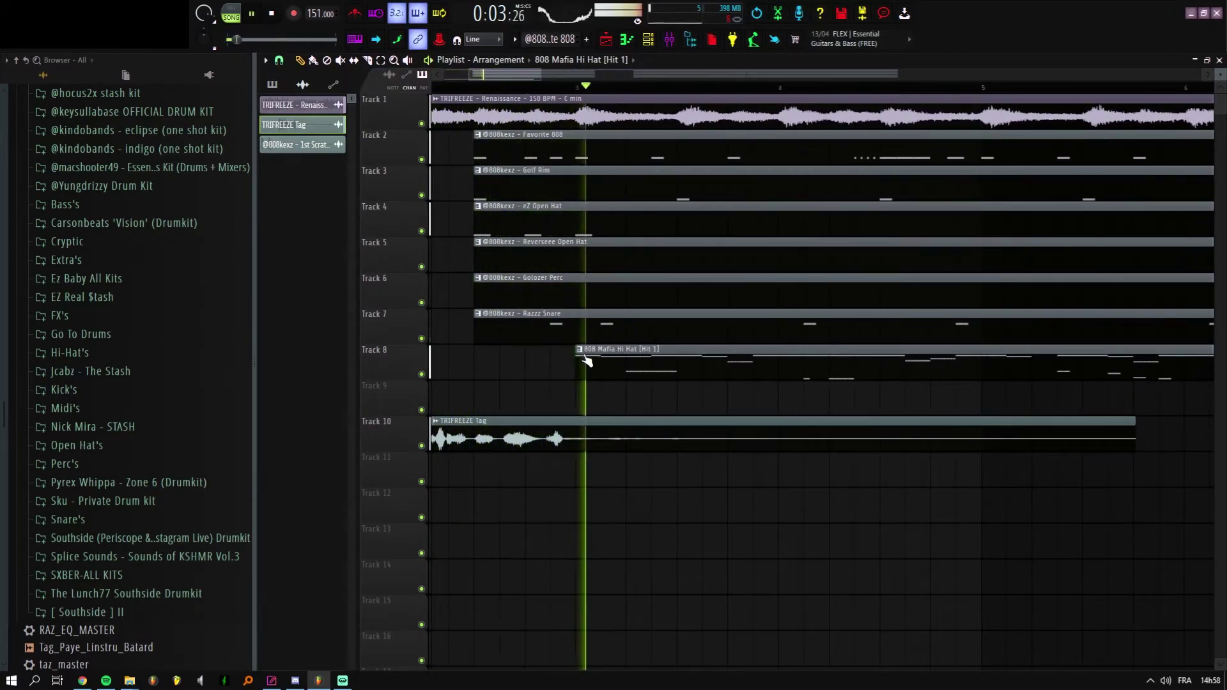
scroll(594, 306, "down", 4)
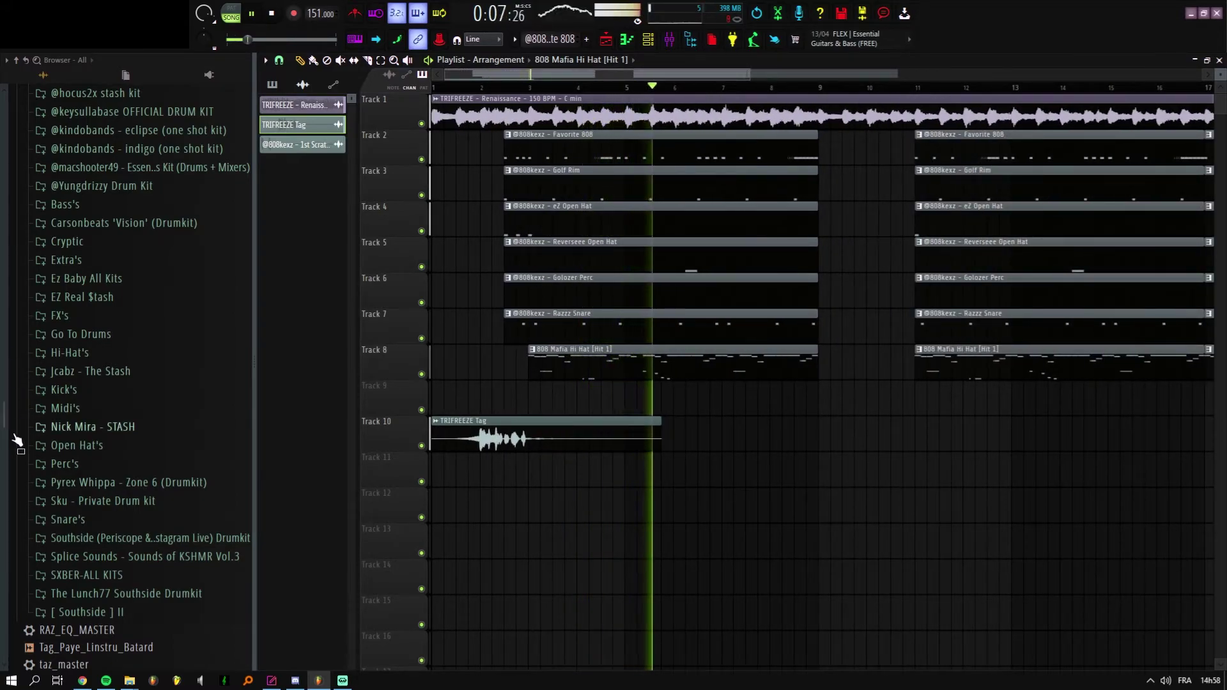
Step: Find the !TAG KEXZ GOTO 2020 folder in the stash kit and expand its !new tag 2021 subfolder
scroll(45, 345, "up", 6)
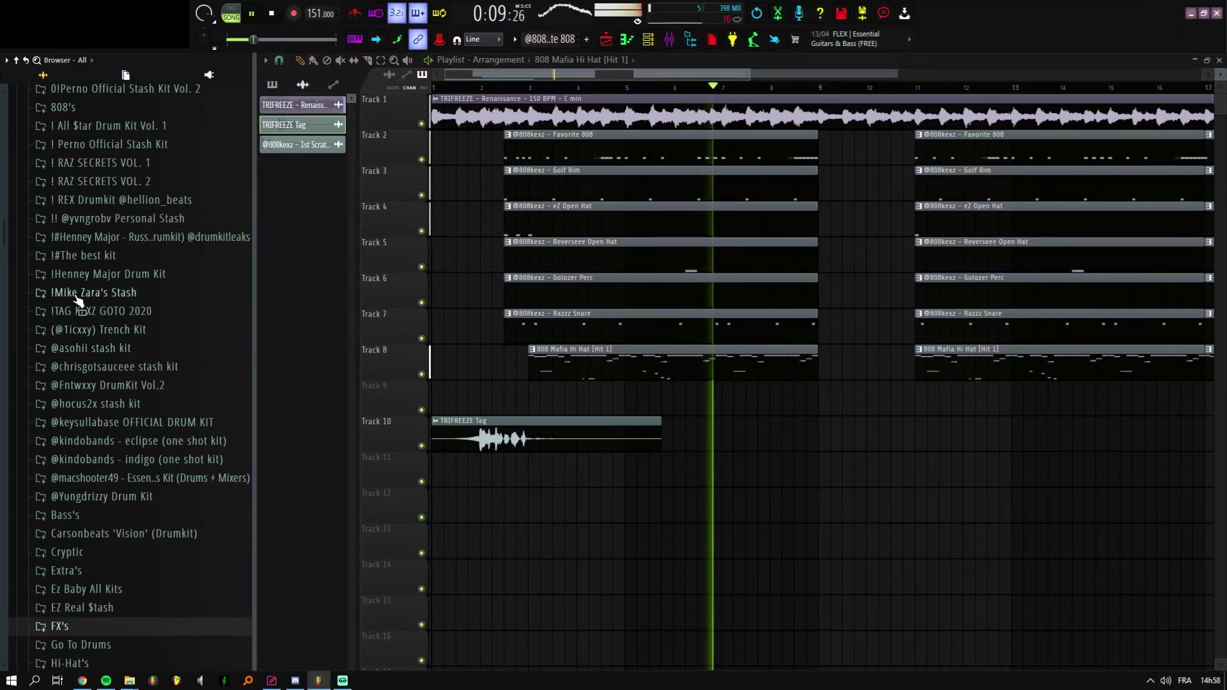
scroll(73, 547, "down", 4)
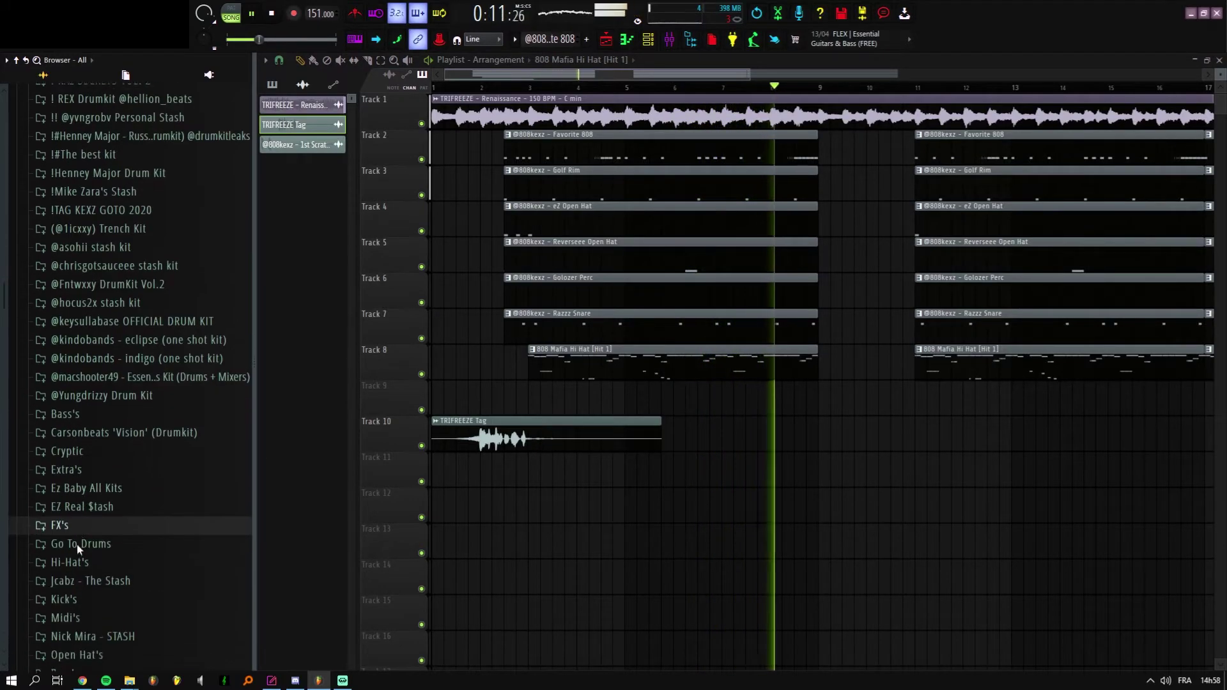
scroll(64, 454, "down", 2)
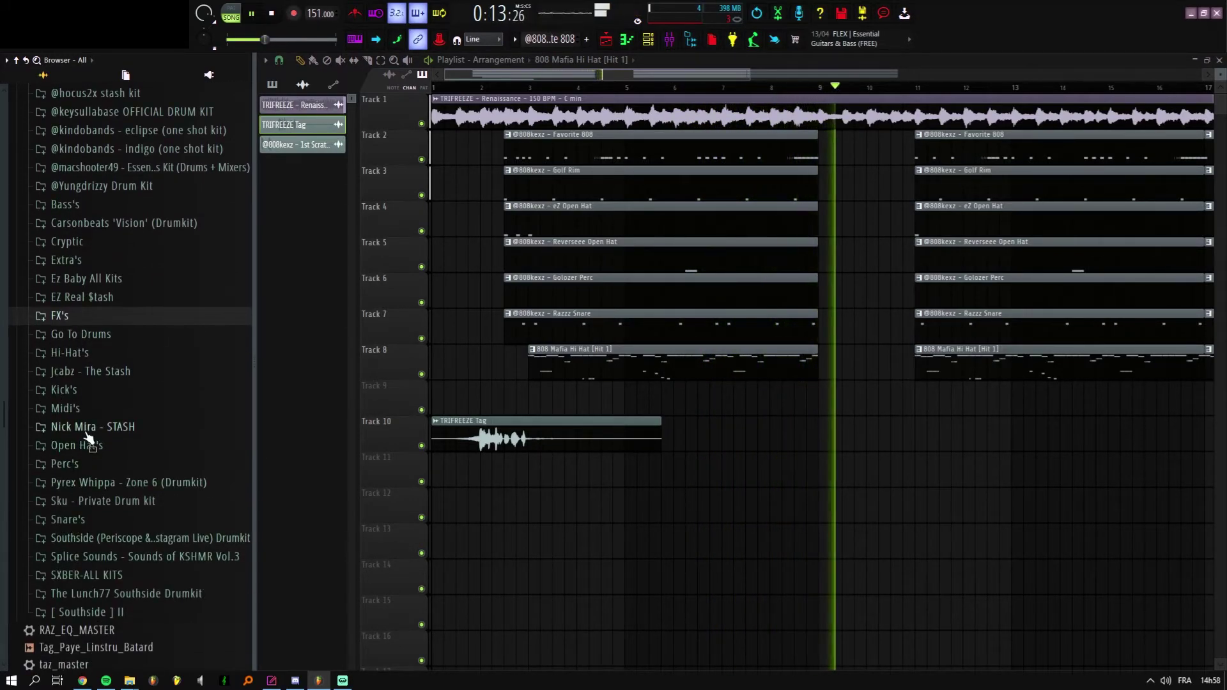
scroll(1091, 186, "down", 2)
scroll(160, 301, "up", 4)
scroll(106, 297, "down", 4)
scroll(90, 359, "up", 2)
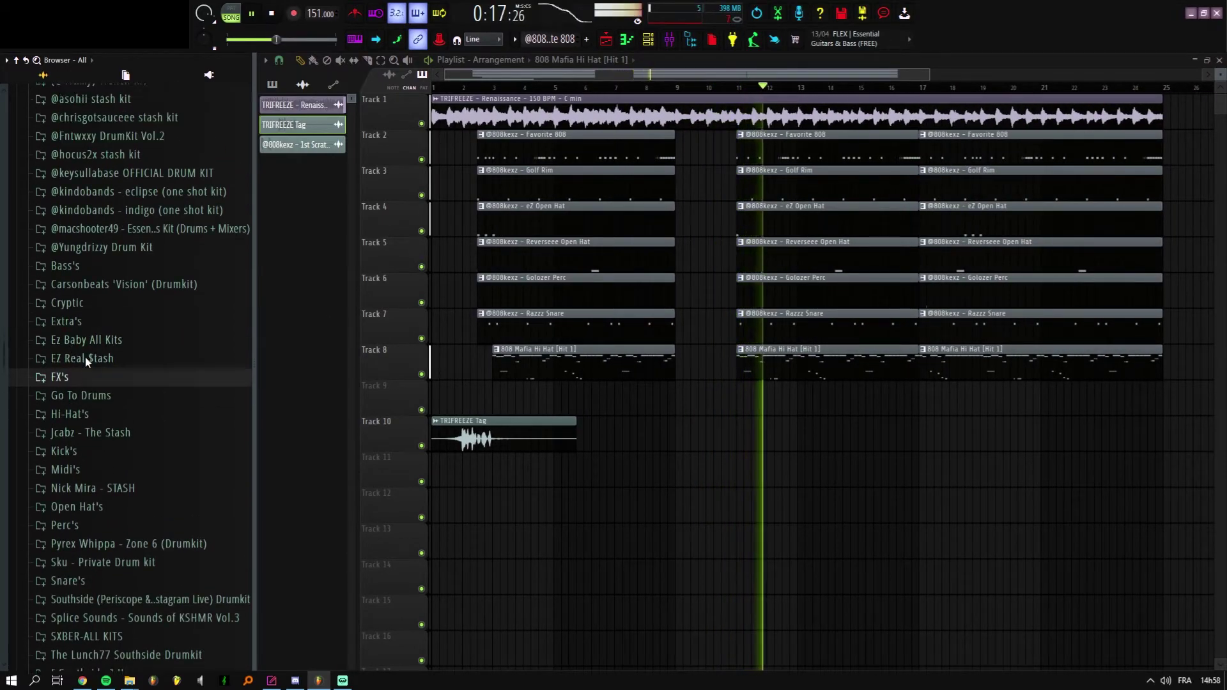
scroll(109, 461, "up", 6)
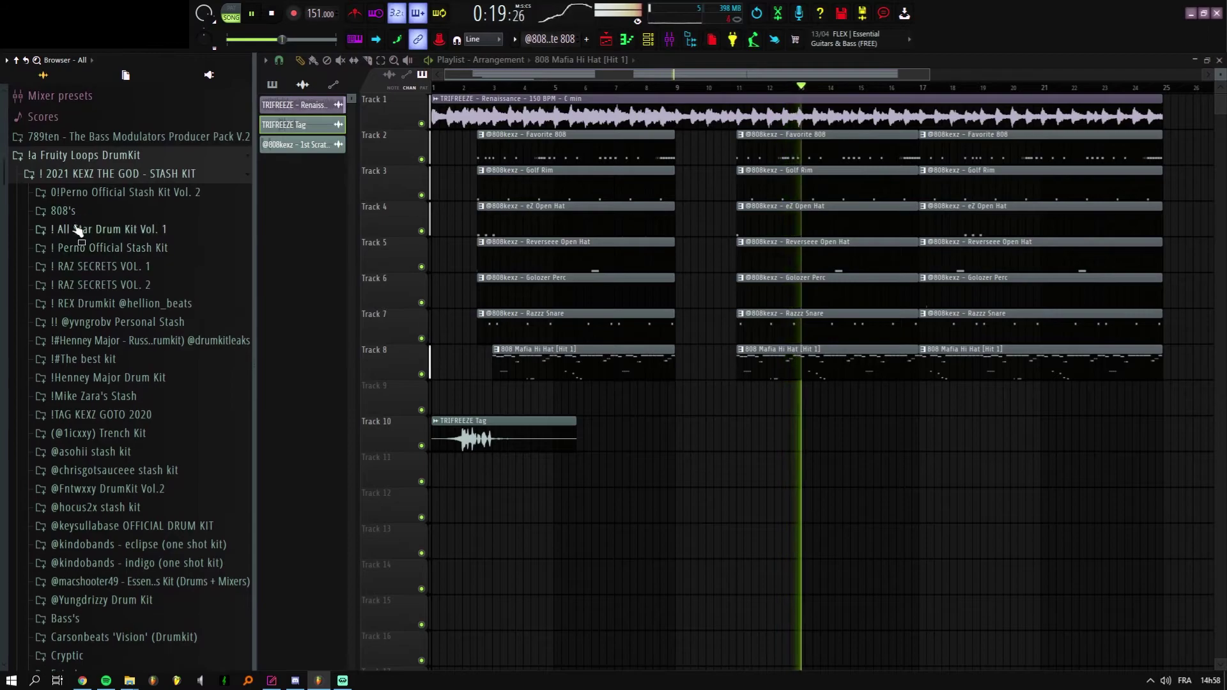
left_click(94, 417)
left_click(69, 249)
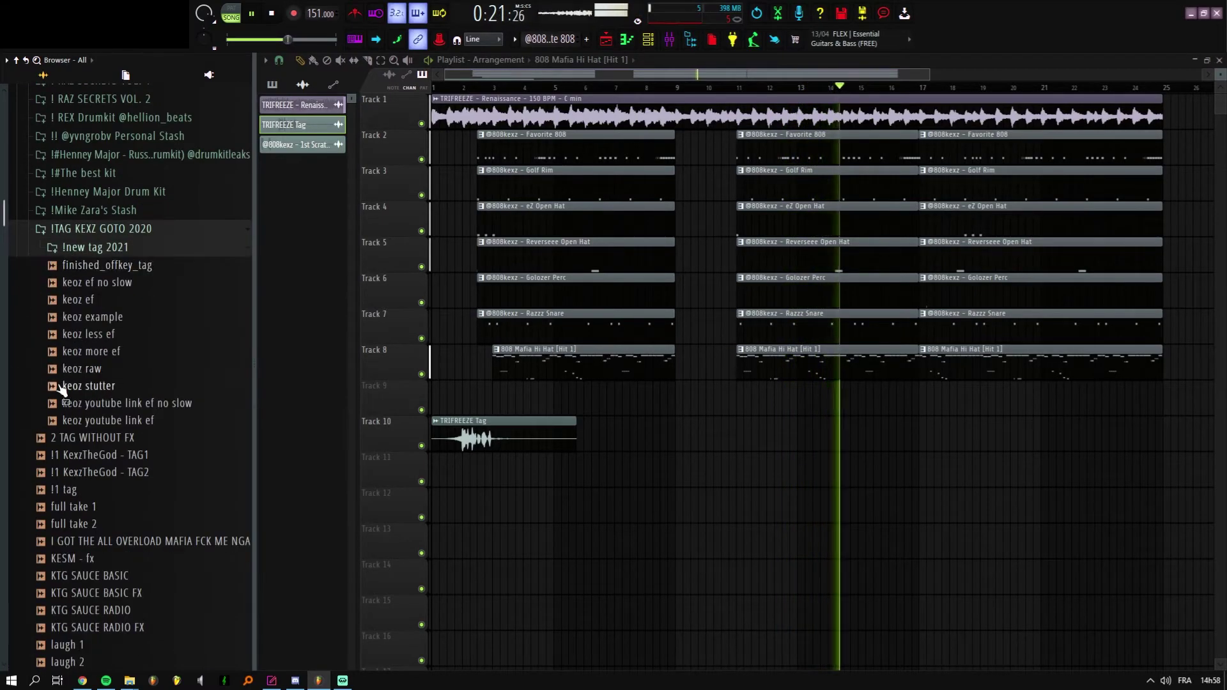
Step: Place the keoz stutter sample on track 13 near bar 4 and turn on Normalize for it
left_click_drag(94, 387, 525, 536)
right_click(620, 458)
left_click(696, 430)
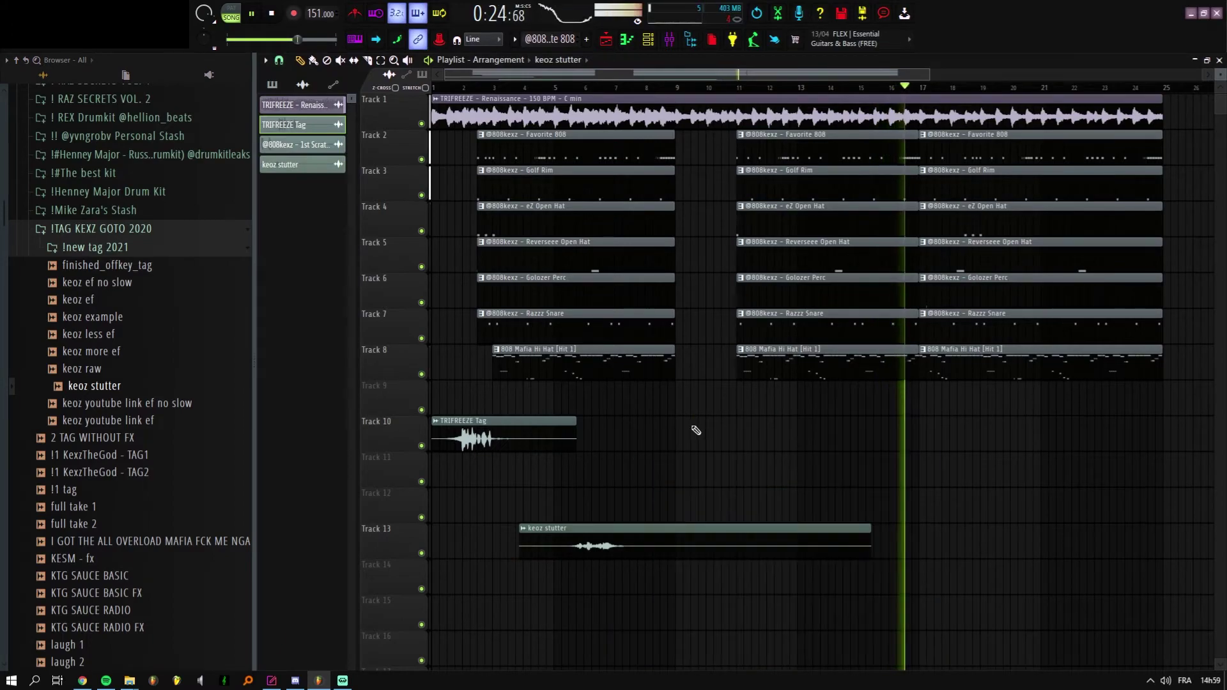
double_click(644, 555)
left_click(605, 364)
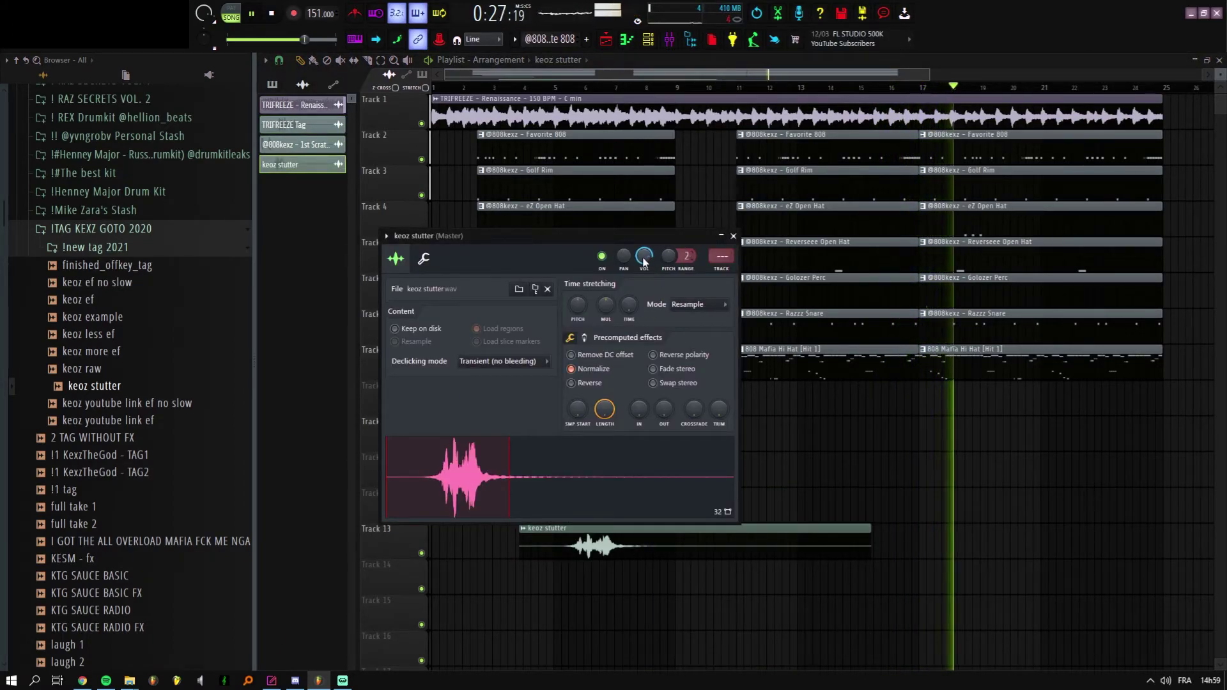
left_click(733, 237)
Step: Cut off the keoz stutter clip's tail at bar 9 and move the clip to track 10, starting at beat 2 of bar 9
scroll(735, 555, "up", 3)
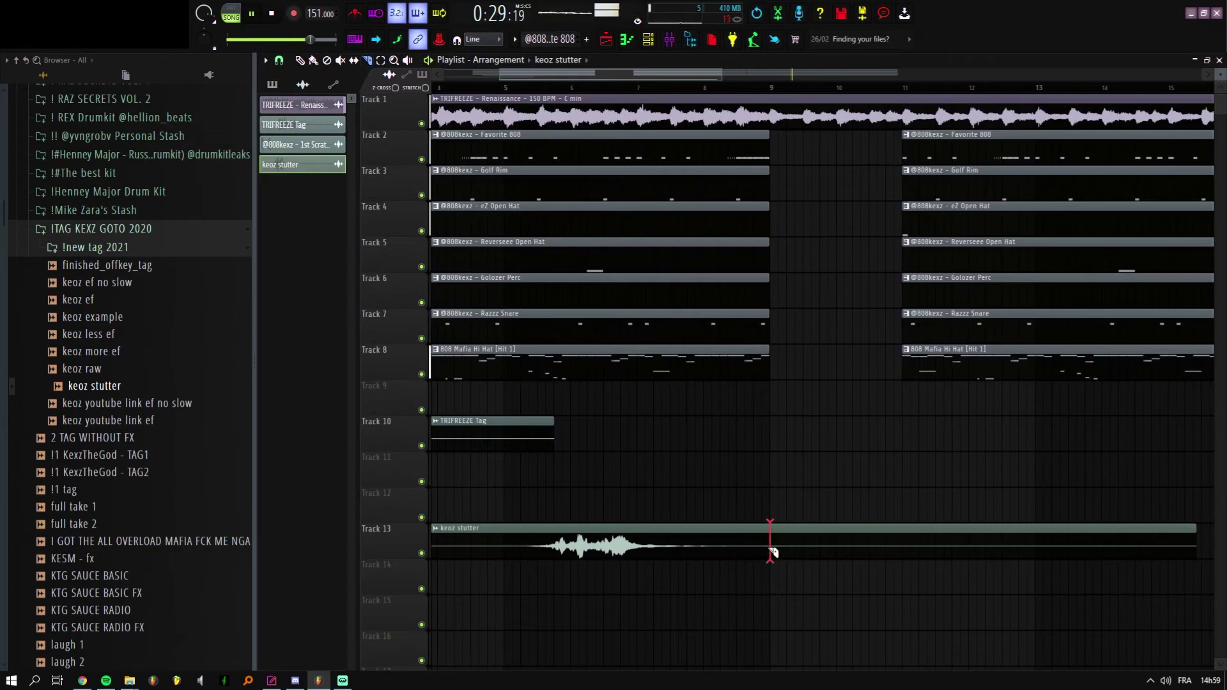
left_click_drag(846, 548, 837, 568)
left_click_drag(596, 547, 771, 528)
left_click_drag(681, 513, 679, 547)
key("p")
left_click_drag(771, 533, 1079, 392)
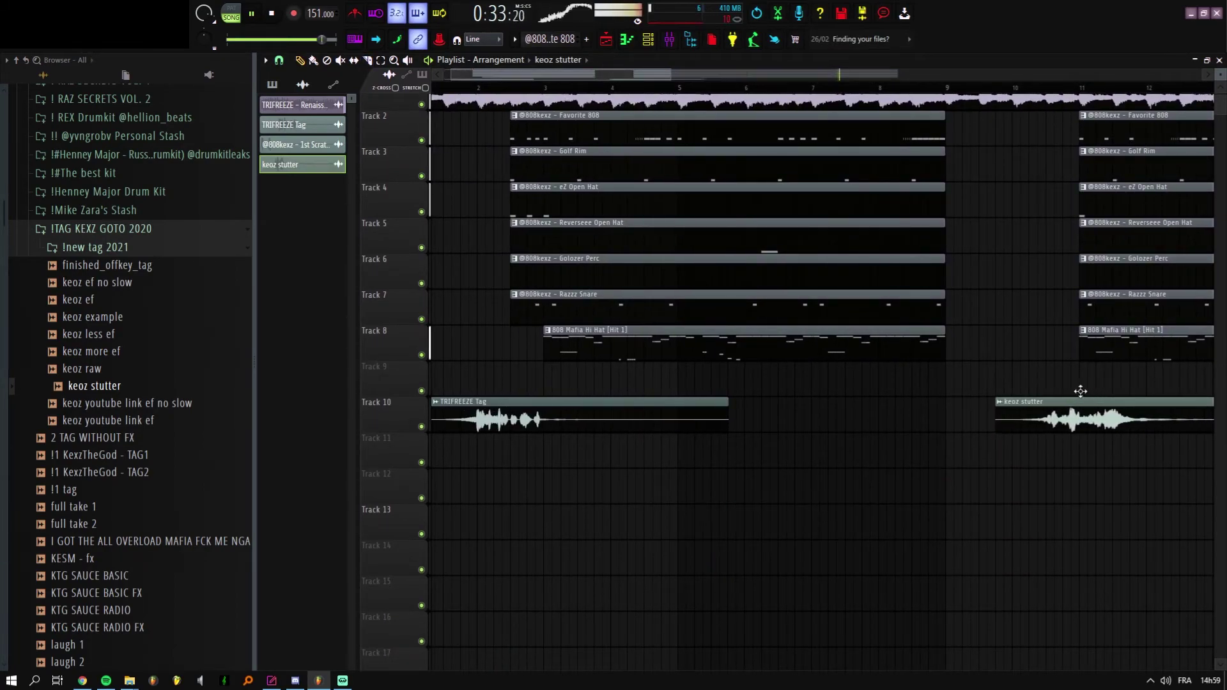
scroll(1062, 409, "up", 3)
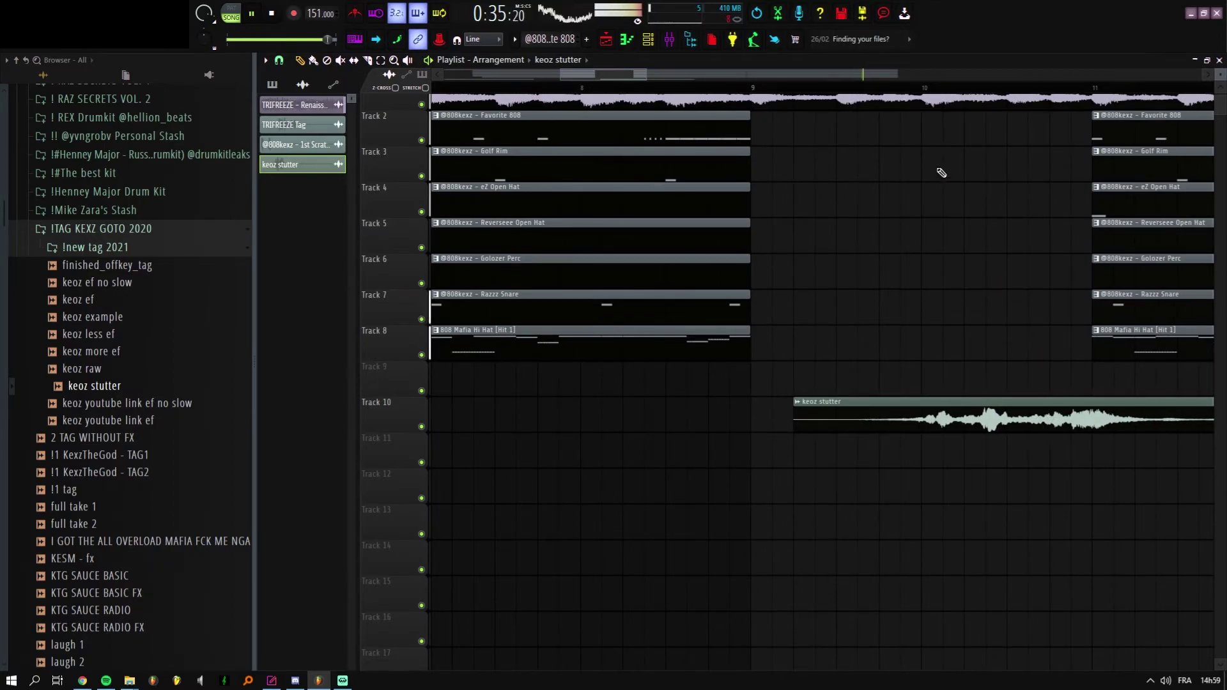
Step: Play the arrangement from the gap before bar 10 and open the keoz stutter sample's settings
left_click_drag(872, 96, 875, 99)
left_click(881, 88)
double_click(966, 407)
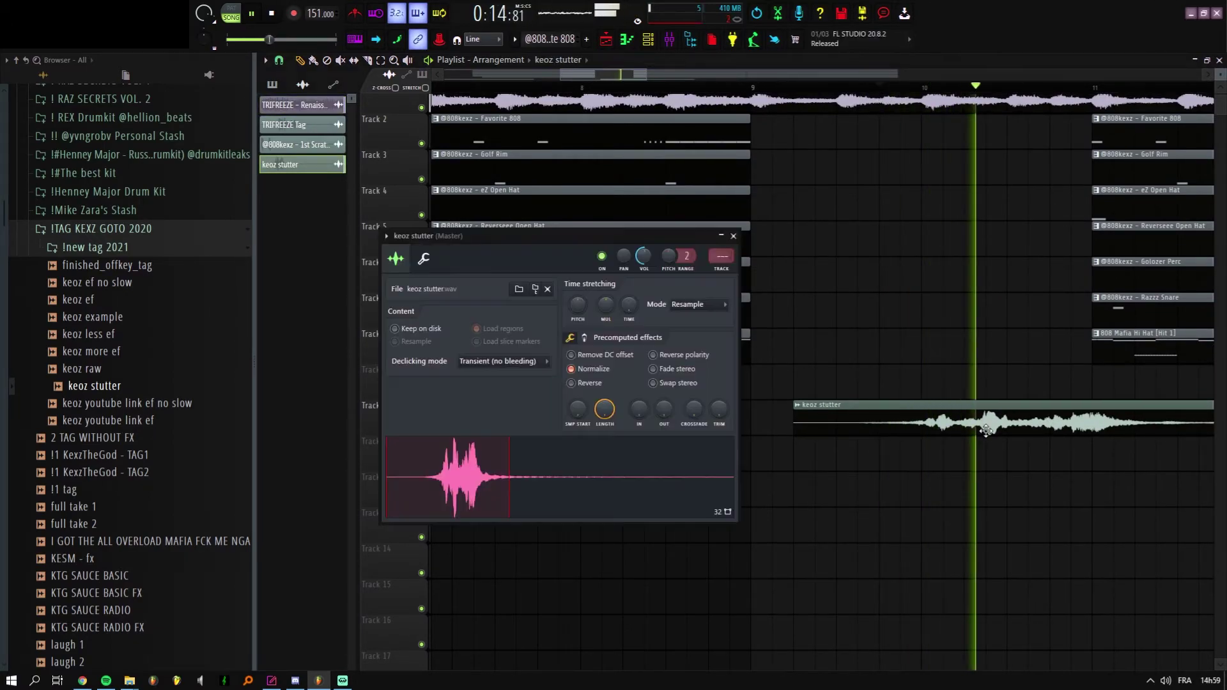
Step: Close the sample settings and select the hi-hat clip on track 8 that starts at bar 11
left_click(1094, 357, "ctrl")
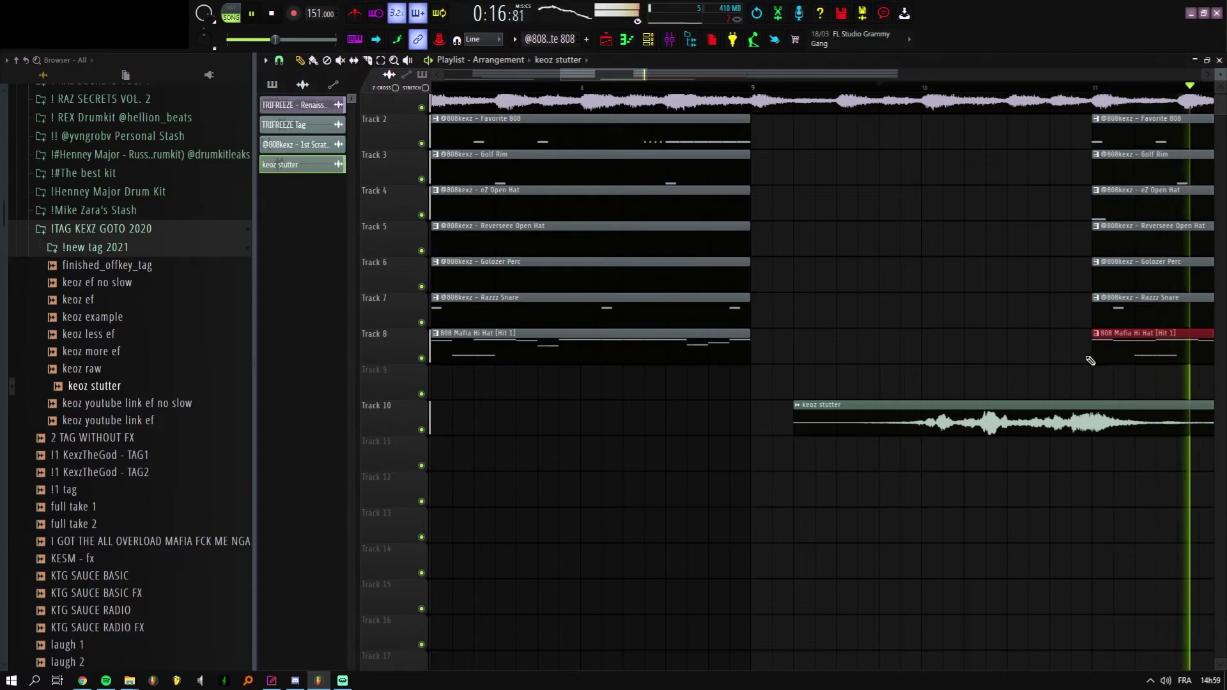
left_click_drag(1006, 352, 775, 365)
scroll(780, 362, "down", 4)
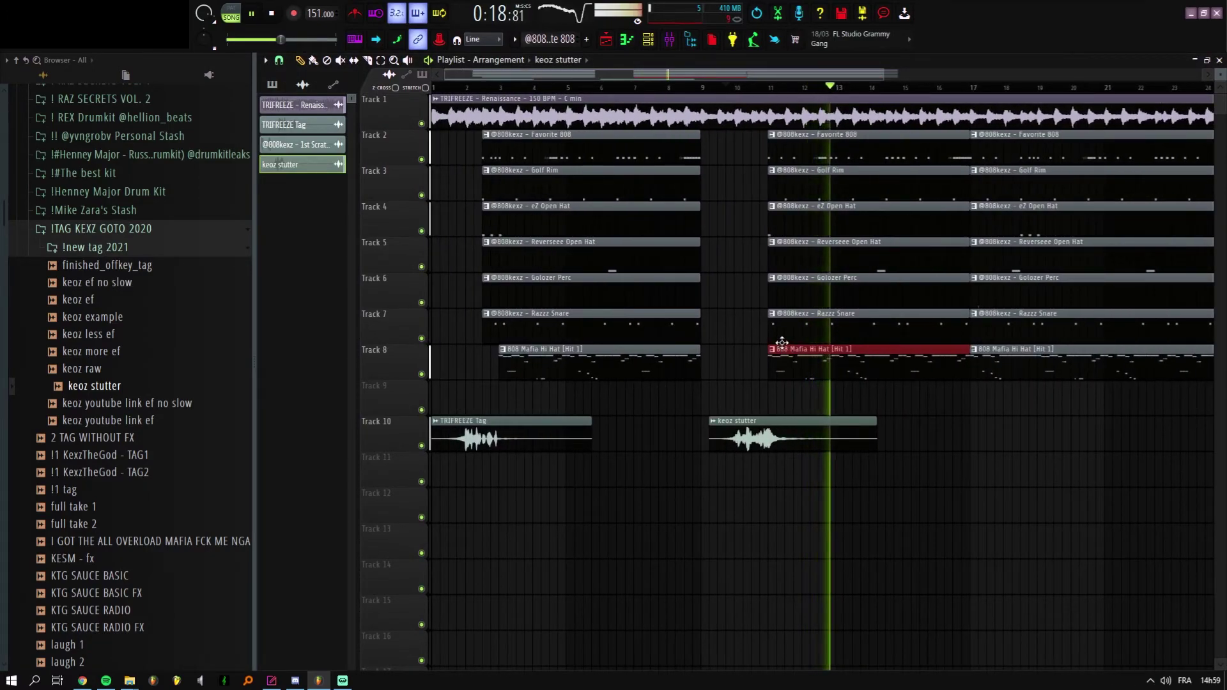
scroll(782, 337, "down", 3)
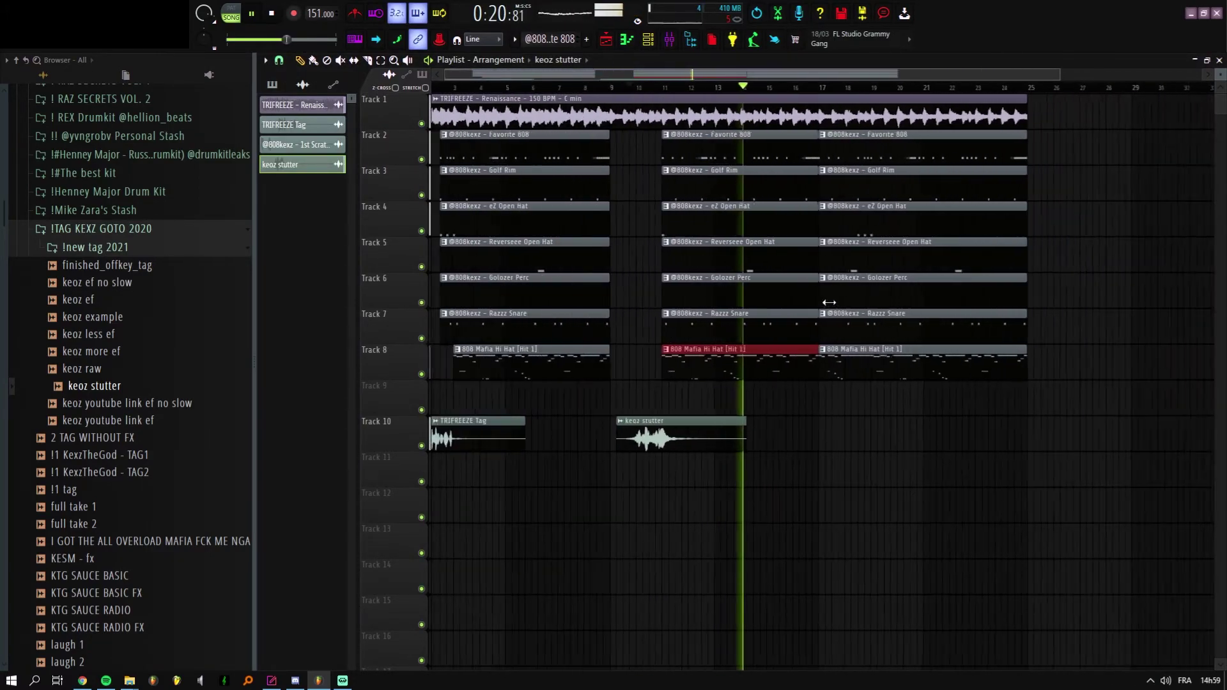